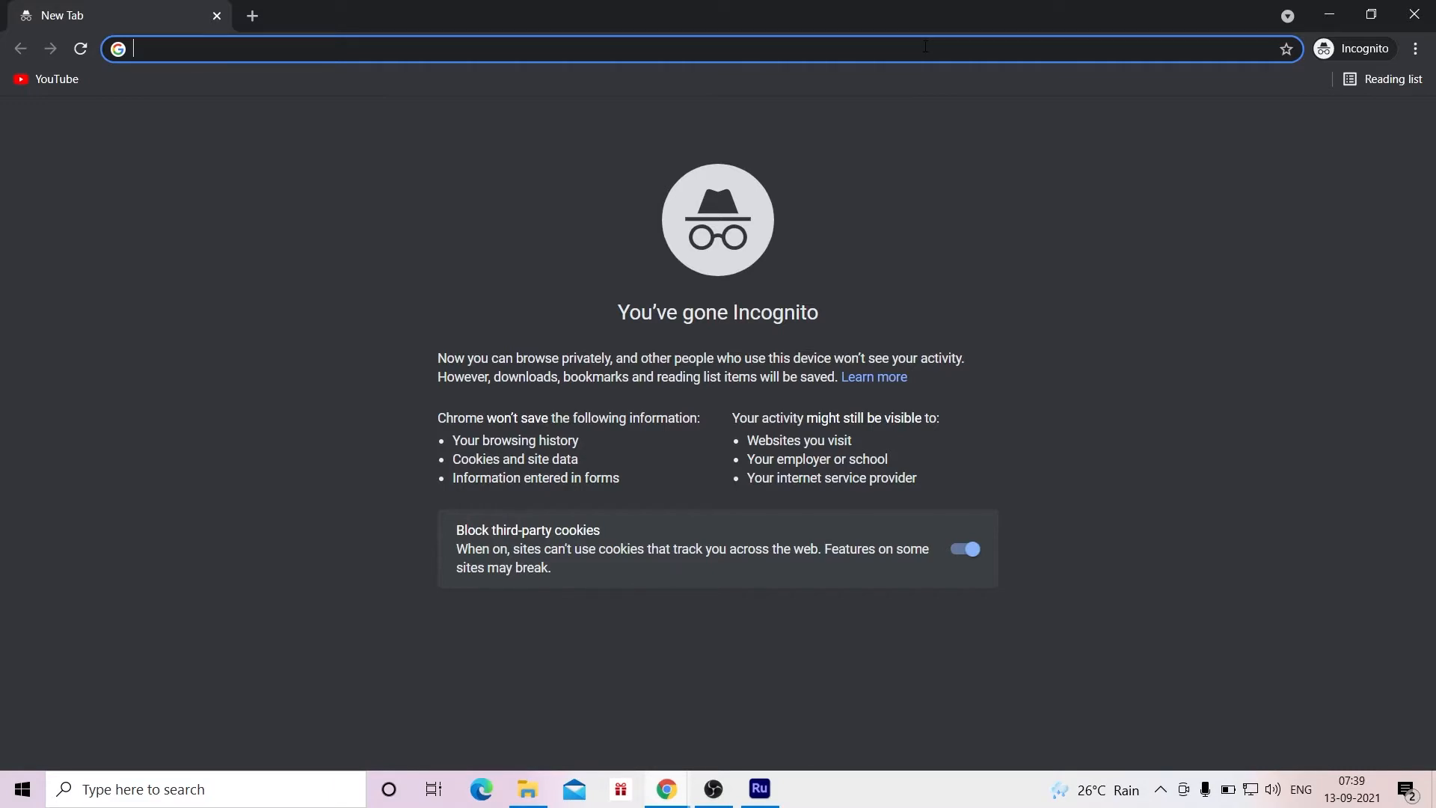
Step: Go to google.com and search for "install flutter"
text(google.com)
key(Return)
text(install flutter)
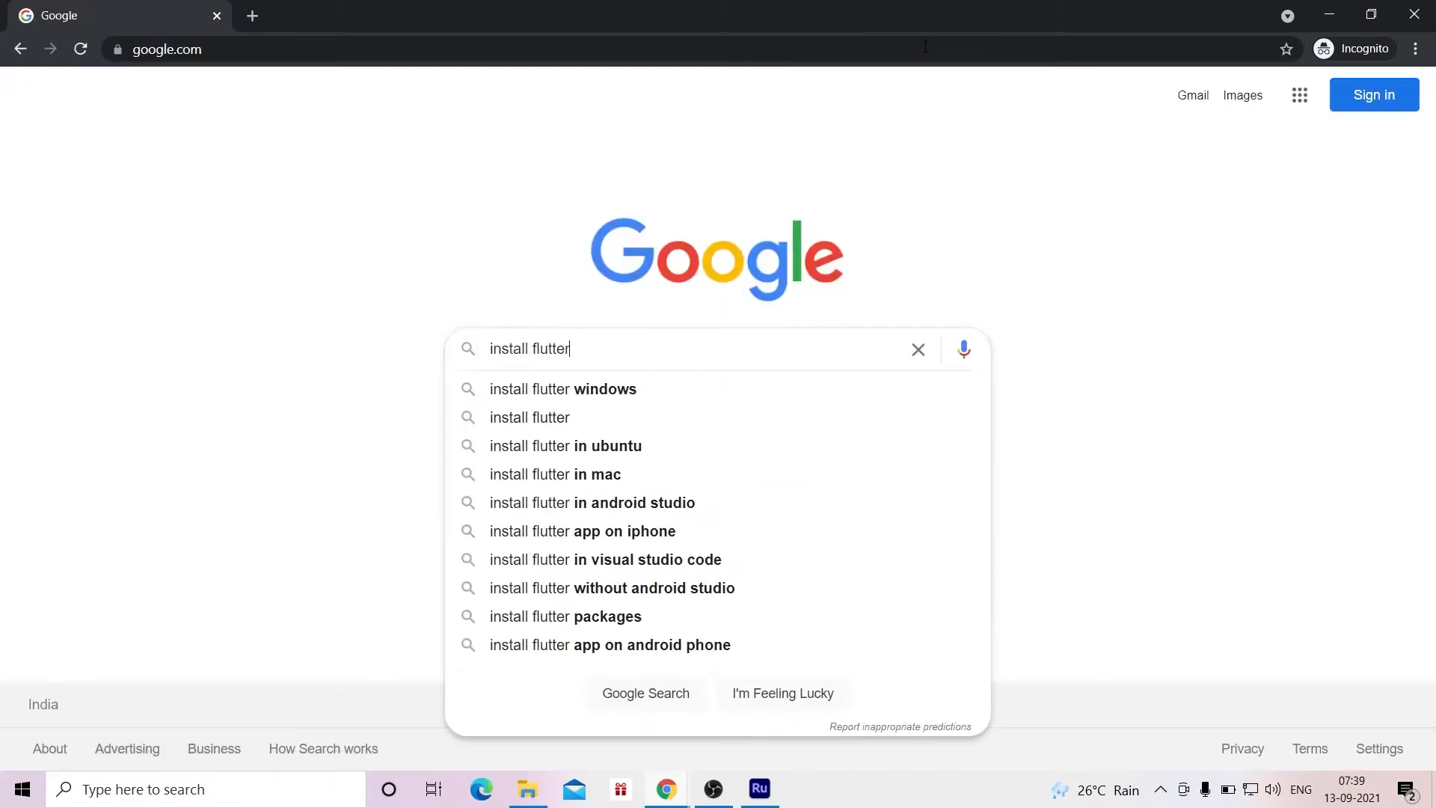
key(Return)
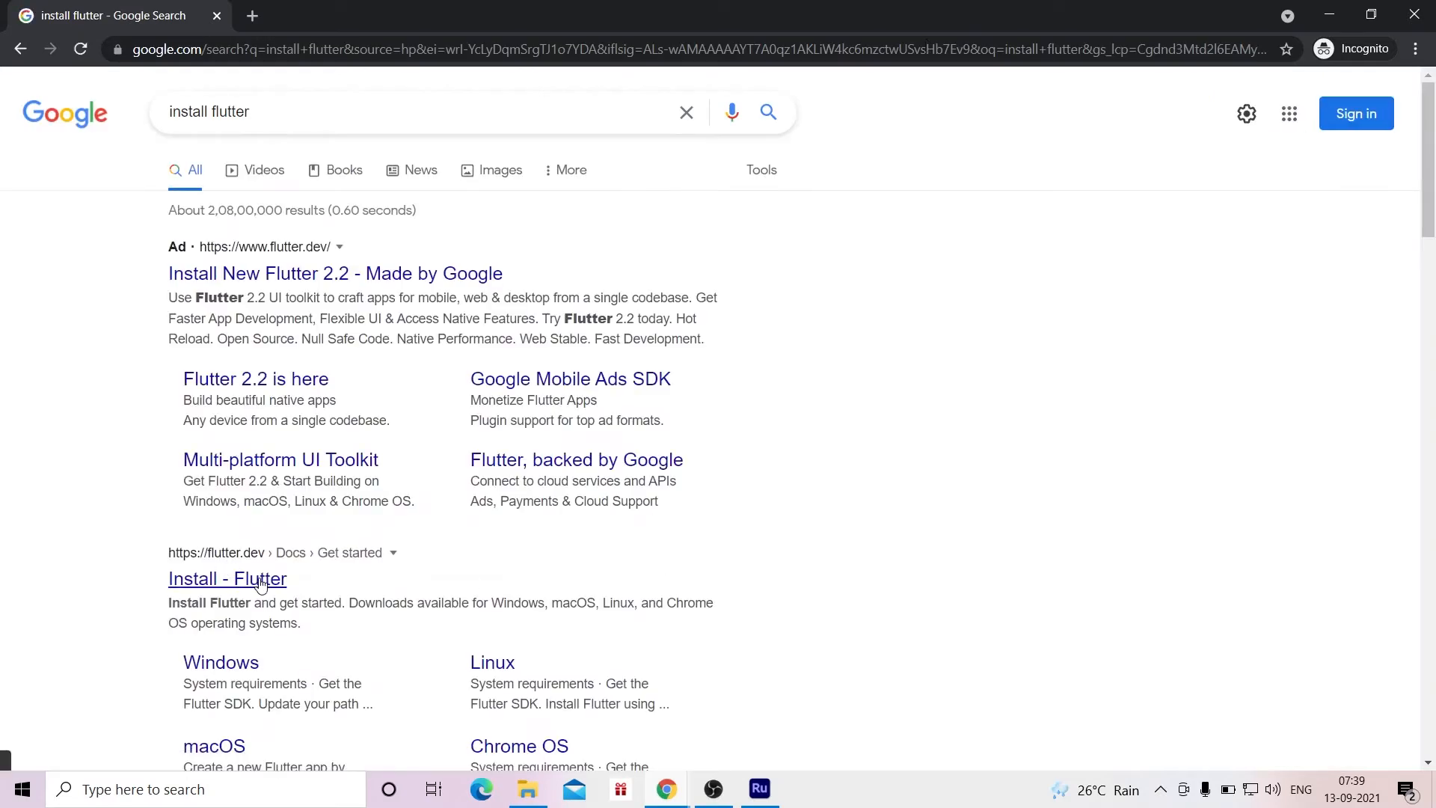
Step: Open the official Flutter install page for Windows and download the flutter_windows_2.5.0-stable.zip bundle
click(261, 580)
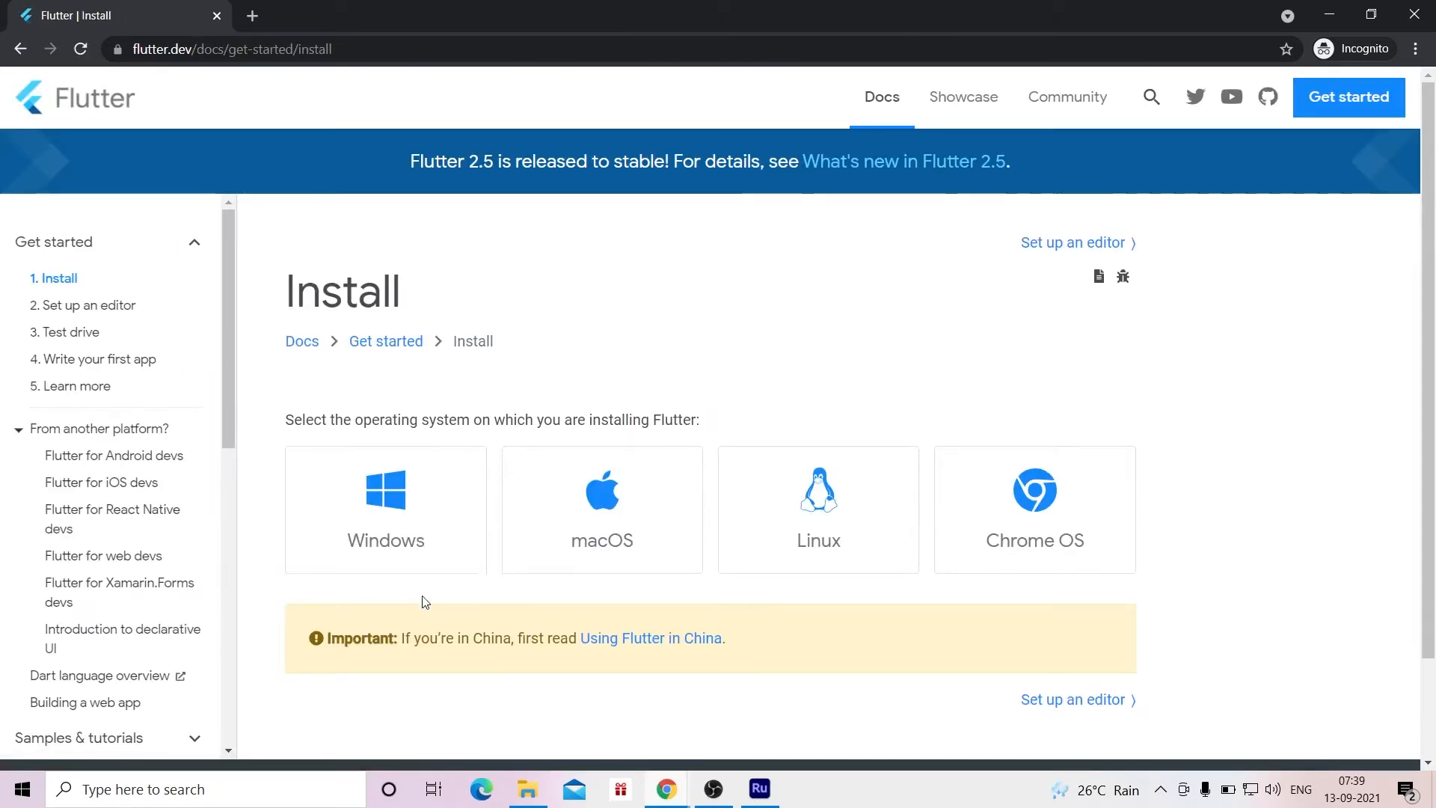
click(417, 520)
drag(1428, 119, 1428, 138)
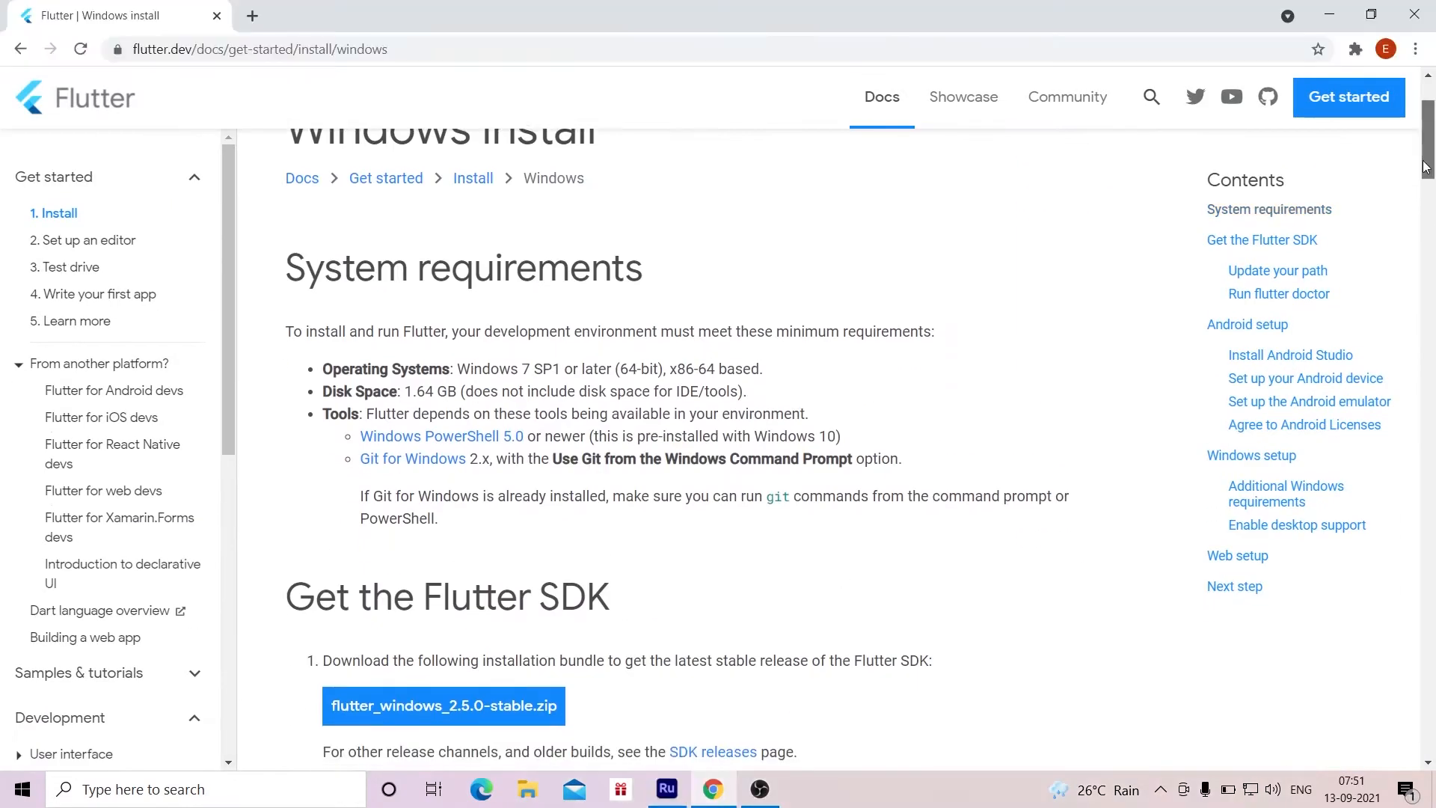
drag(1428, 164, 1431, 208)
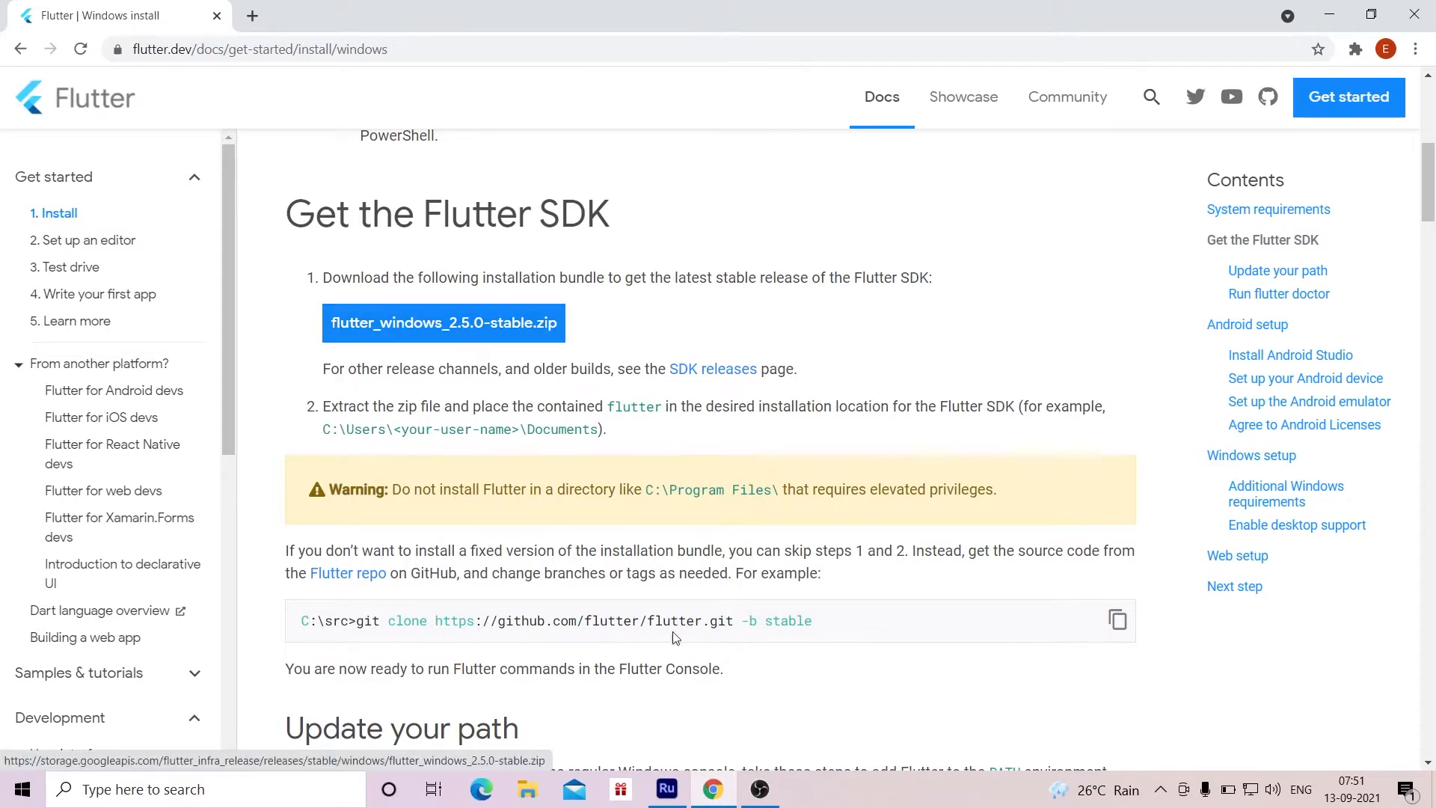
click(479, 323)
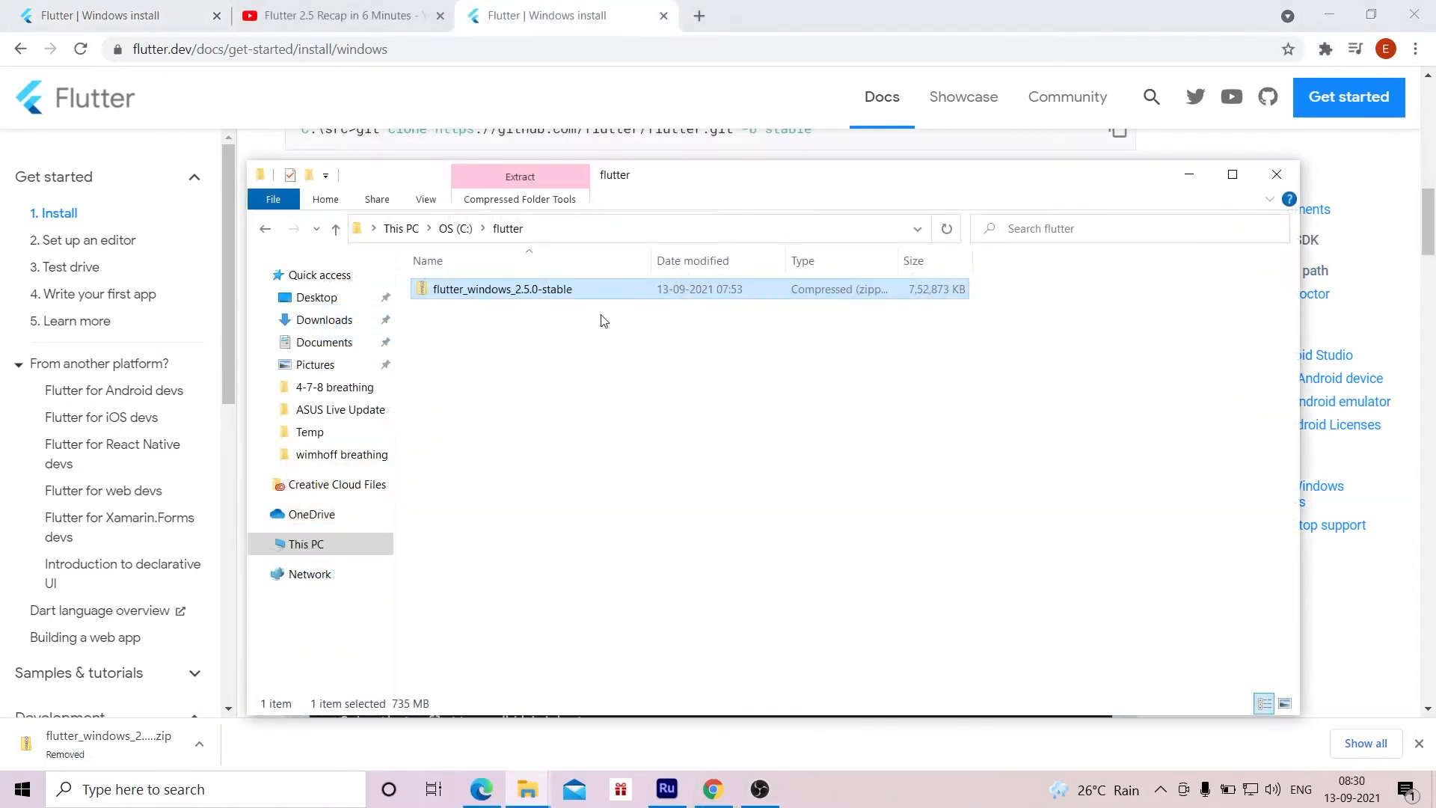
Step: Extract the flutter_windows_2.5.0-stable archive in C:\flutter and open the flutter folder inside the extracted folder
click(545, 391)
click(472, 290)
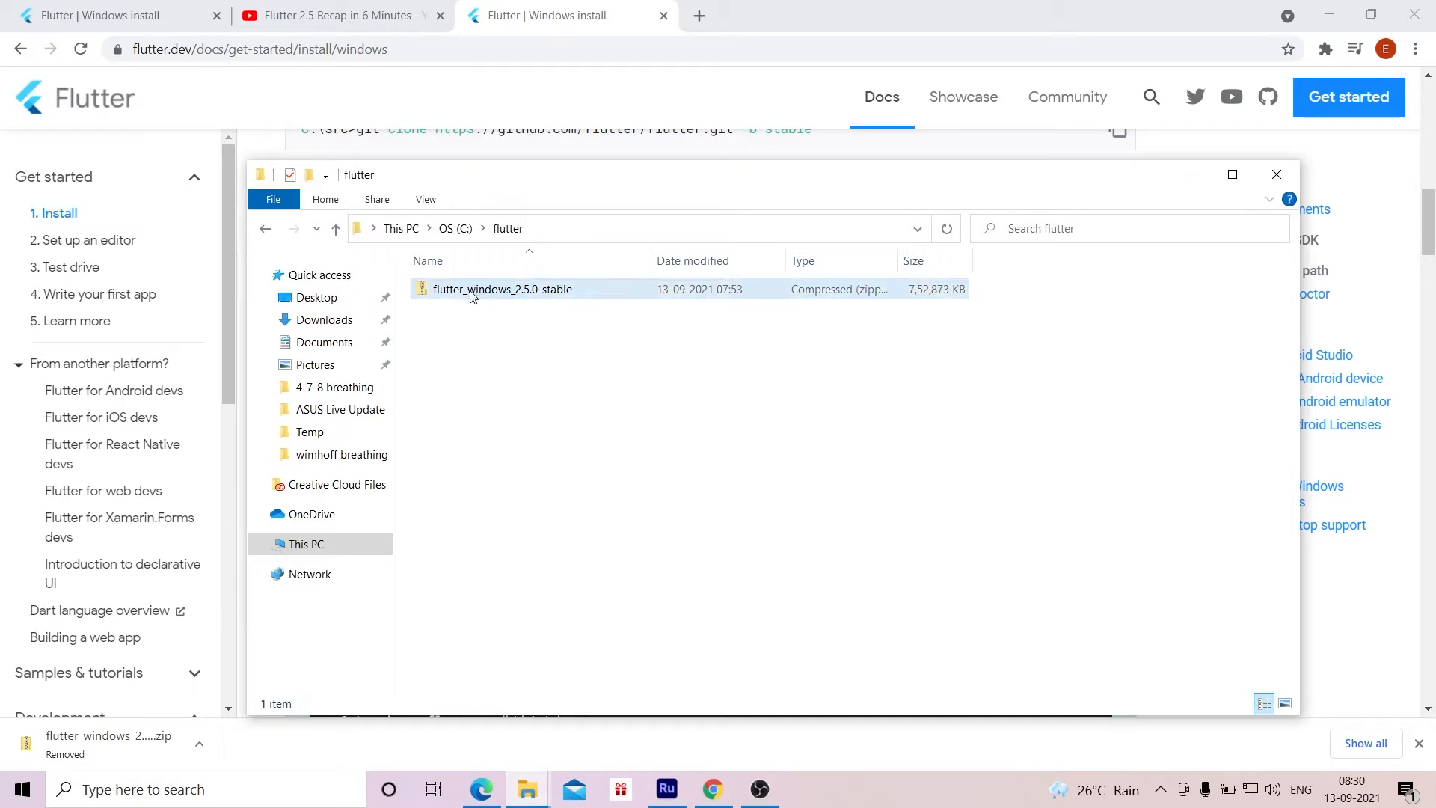
right_click(471, 290)
click(546, 396)
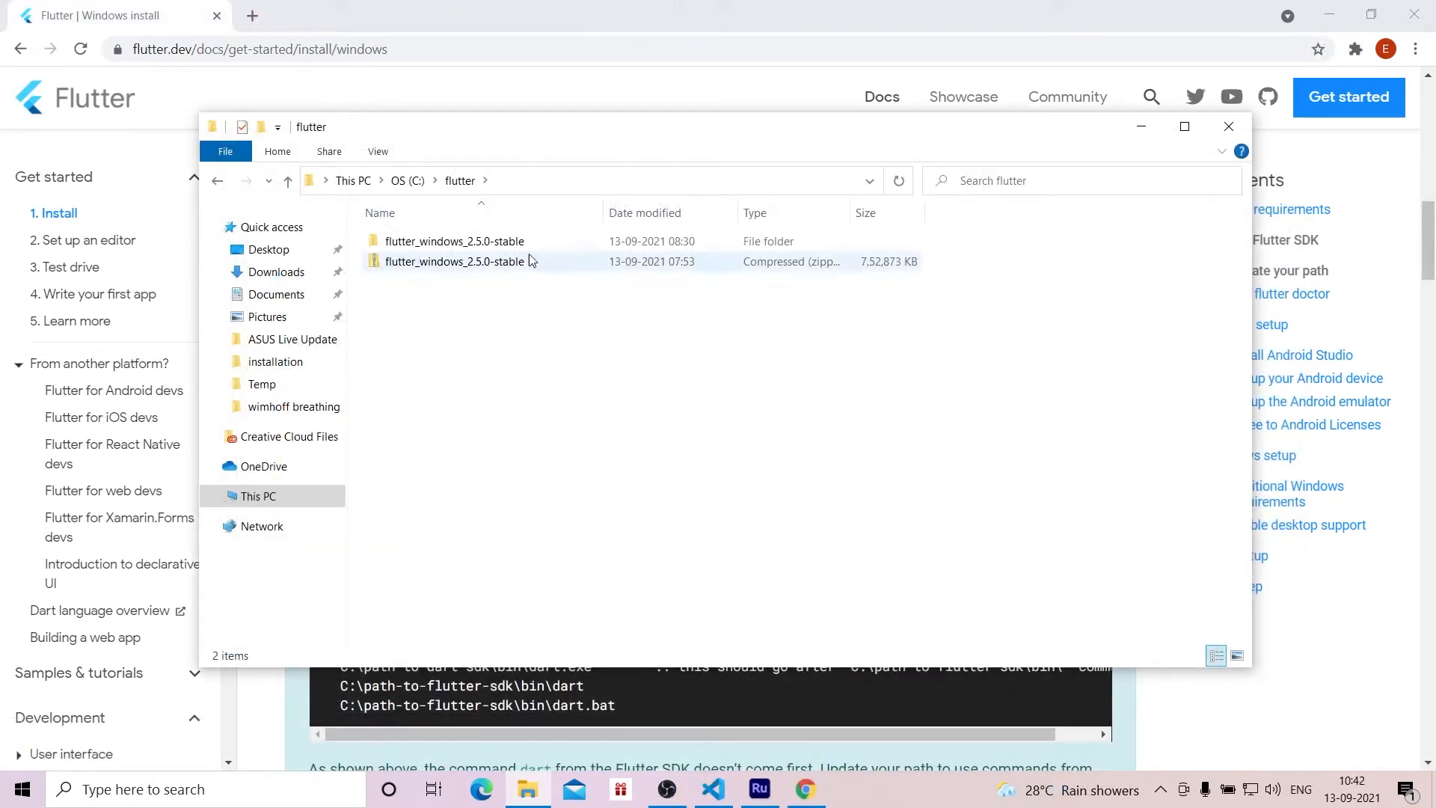
double_click(493, 244)
double_click(494, 252)
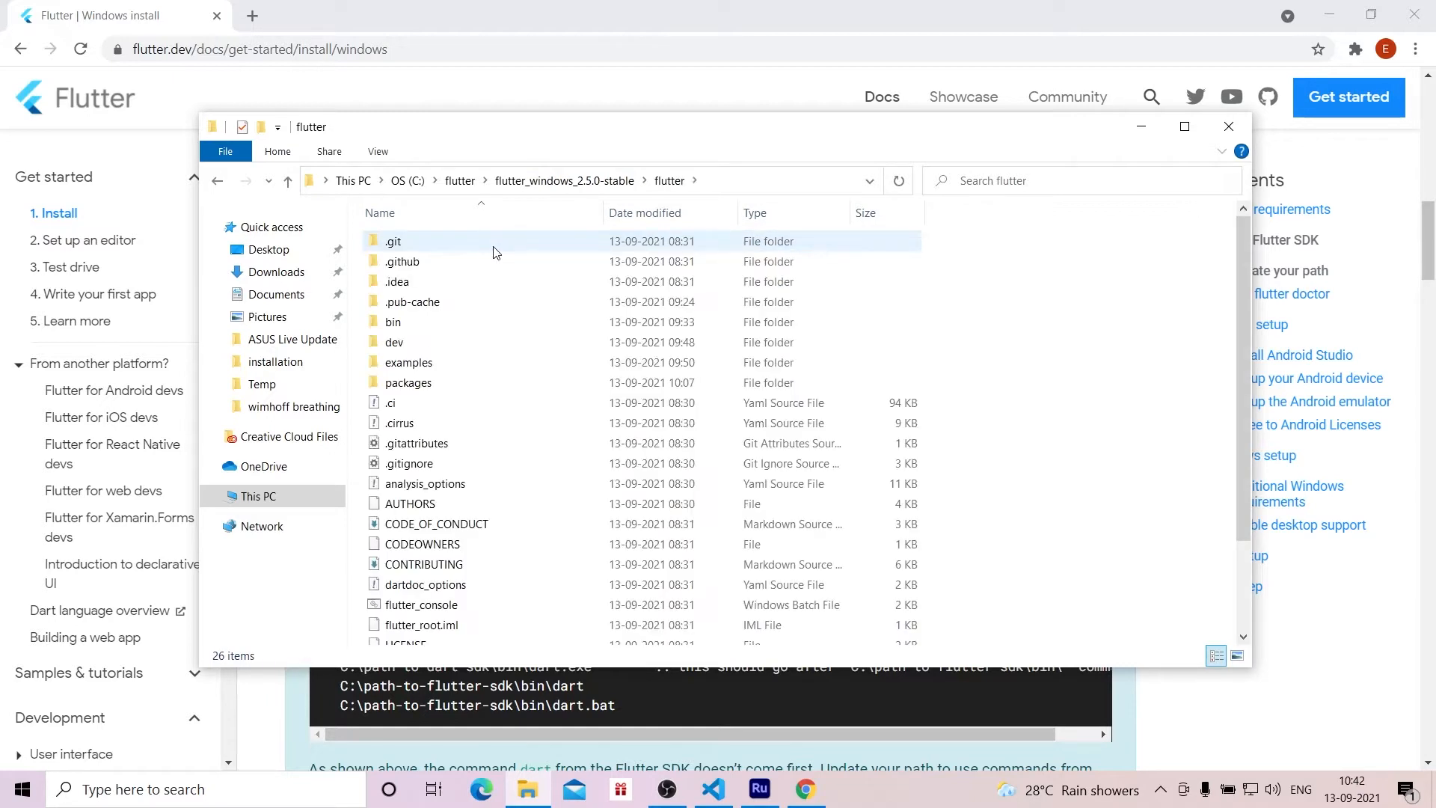
Step: Consult the guide's "Update your path" section and run flutter --version in a Command Prompt window
key(alt+Tab)
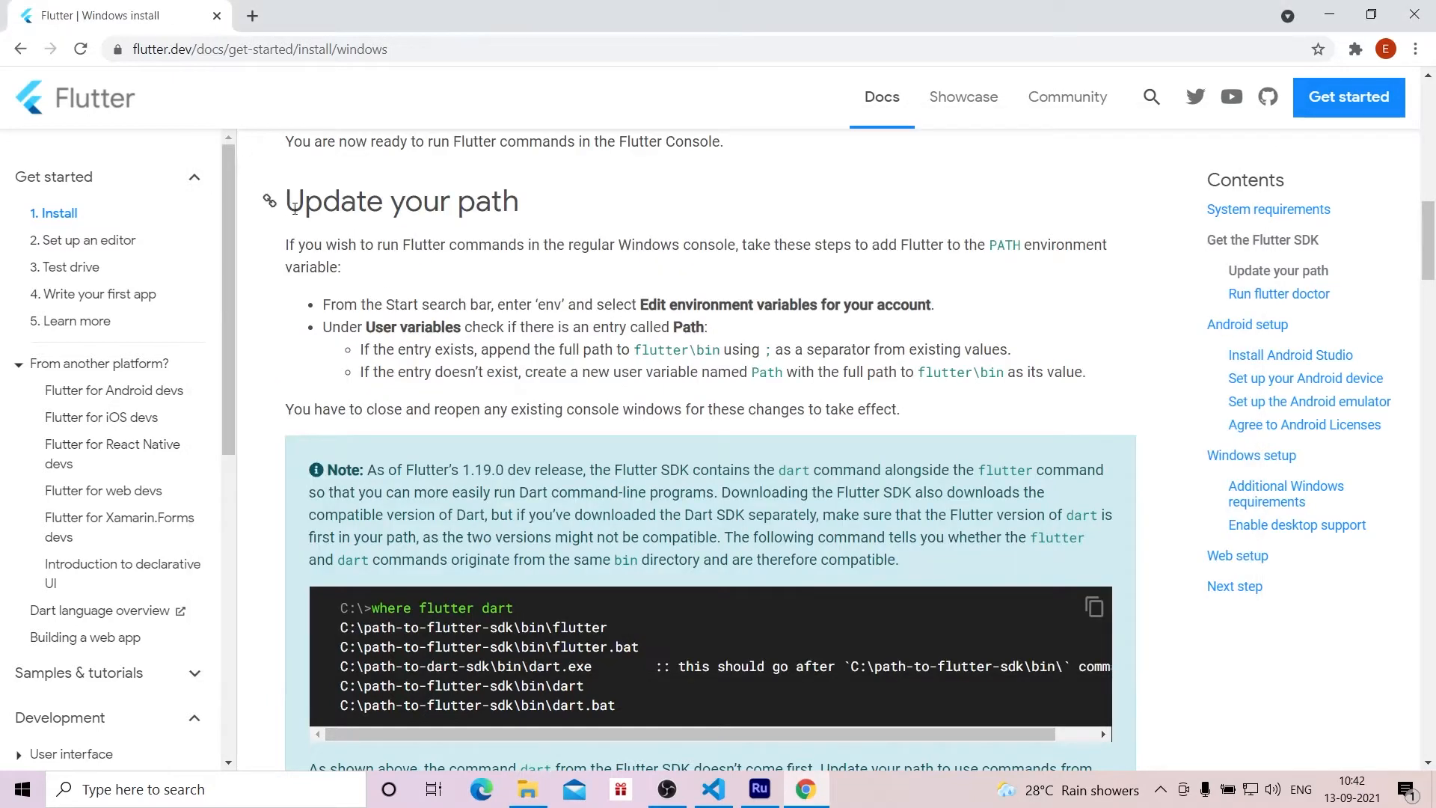
drag(286, 200, 525, 206)
click(629, 207)
key(super+r)
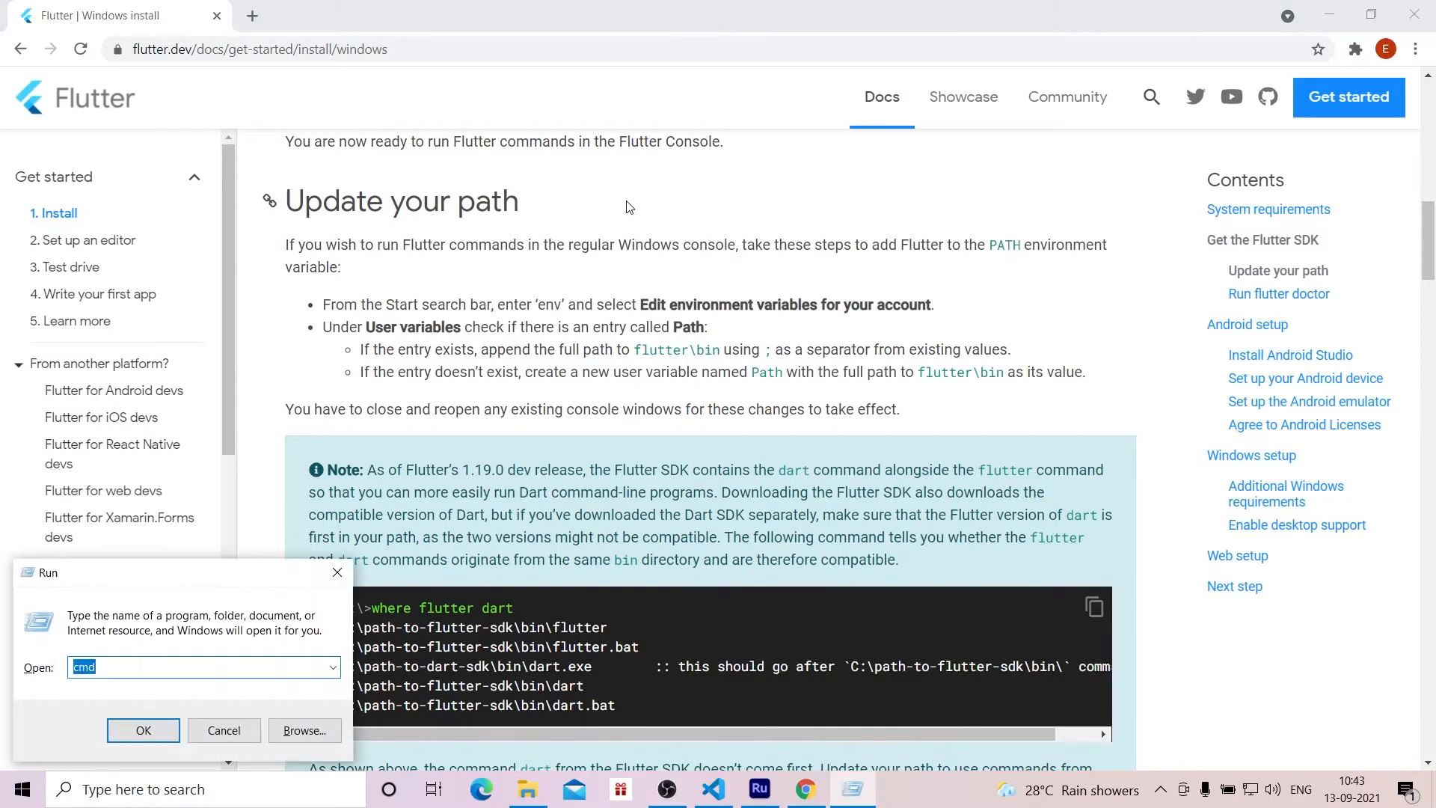
key(Return)
text(flutter --version)
key(Return)
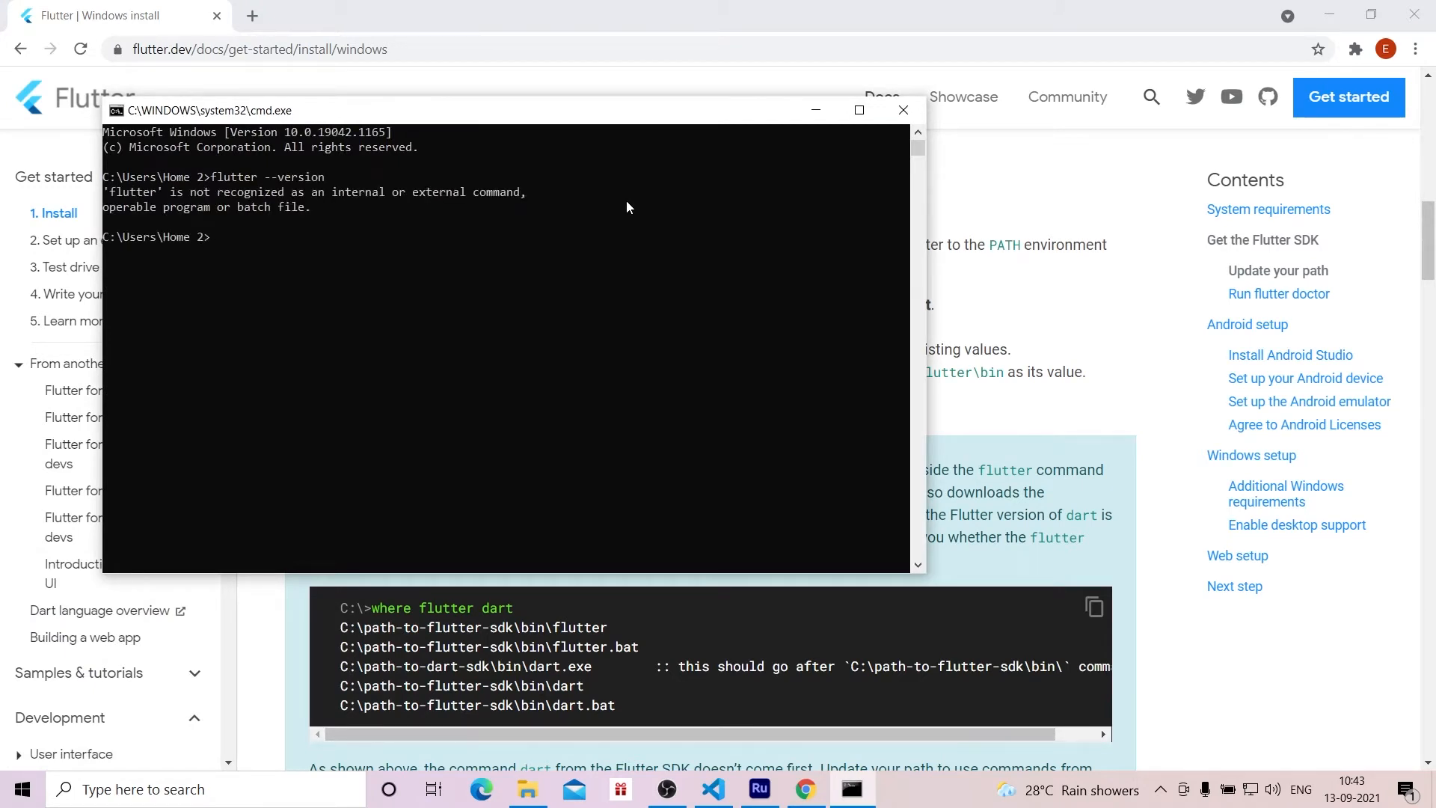
Step: Open the account's environment variables and check the existing entries of the user Path variable
key(alt+Tab)
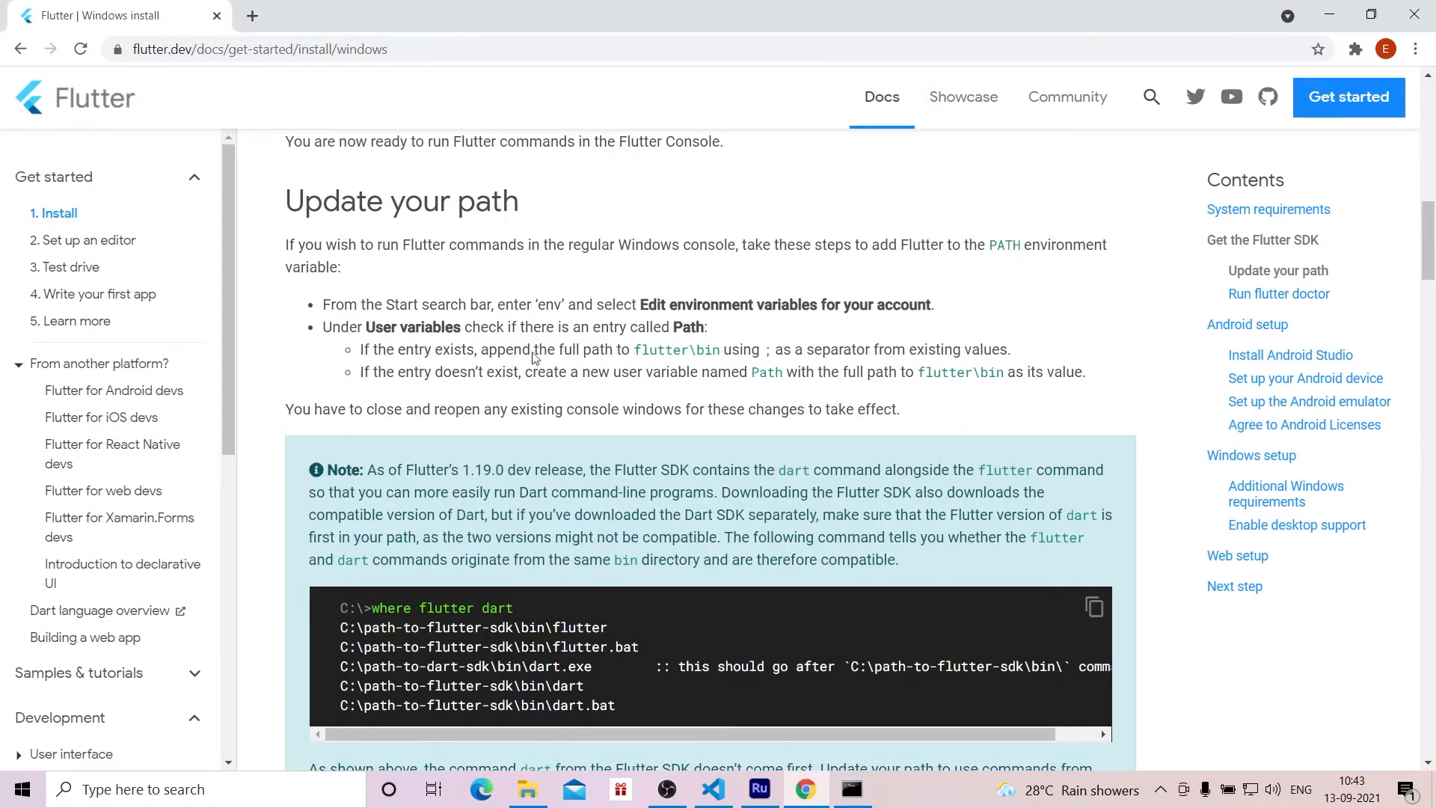
click(224, 789)
text(env)
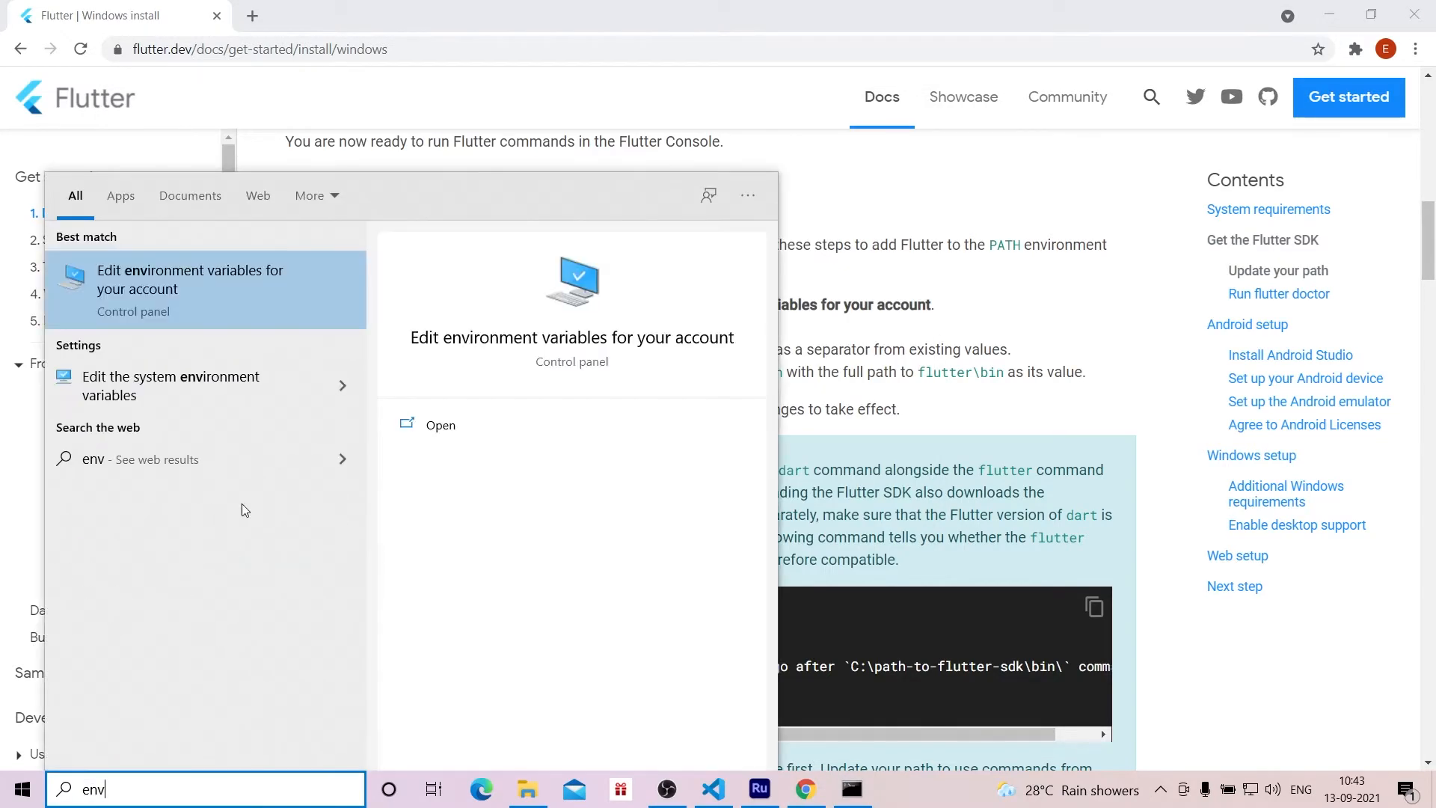
click(200, 298)
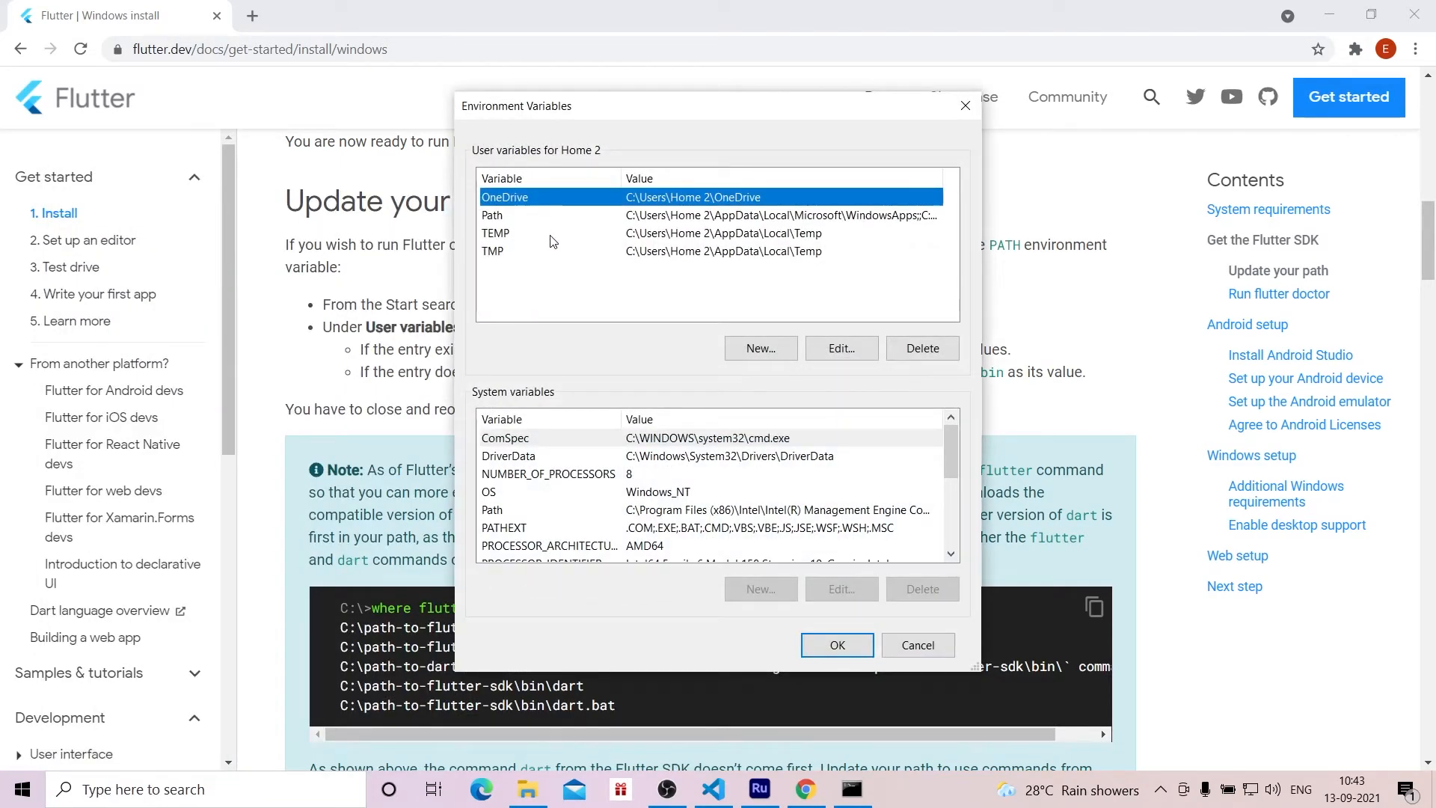
double_click(519, 216)
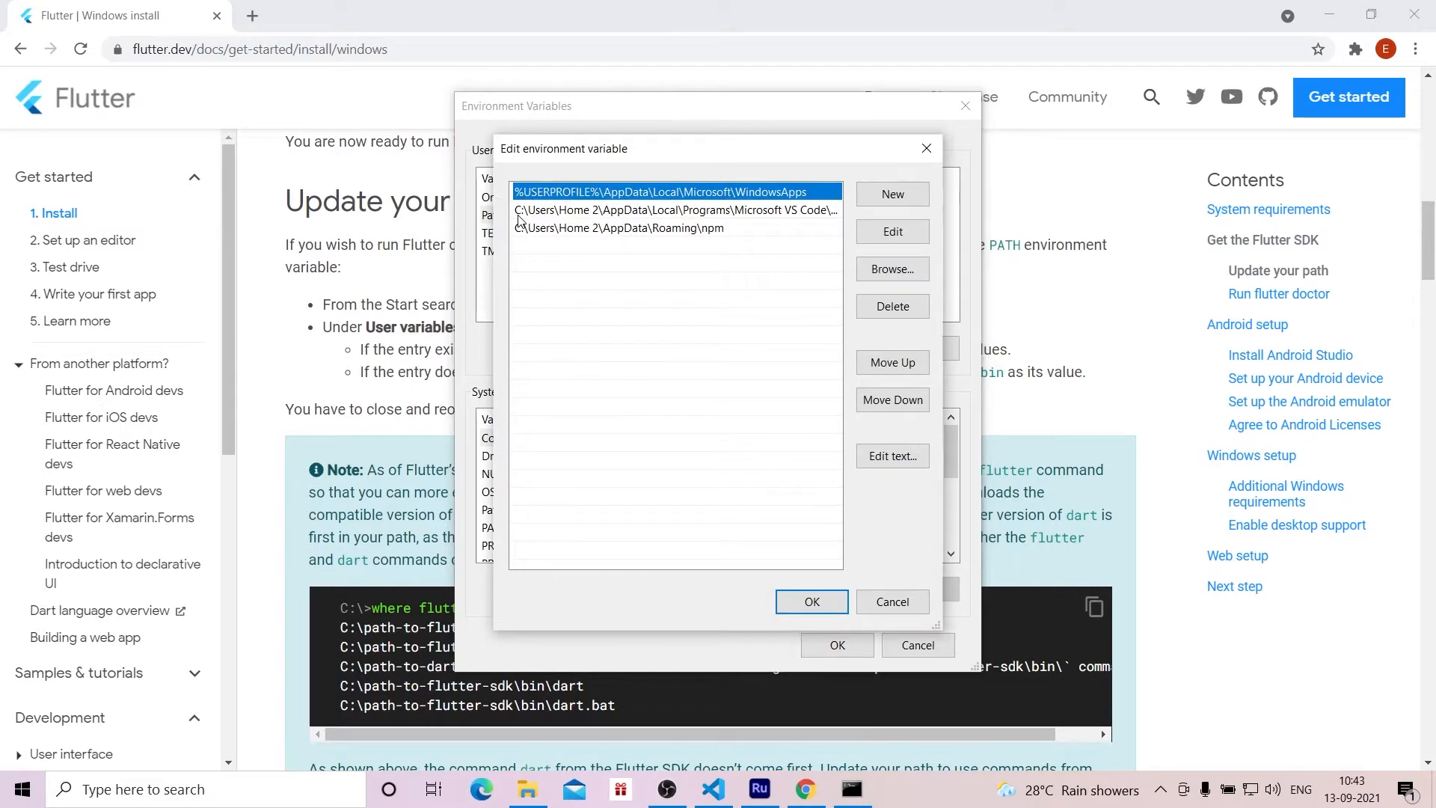
click(887, 605)
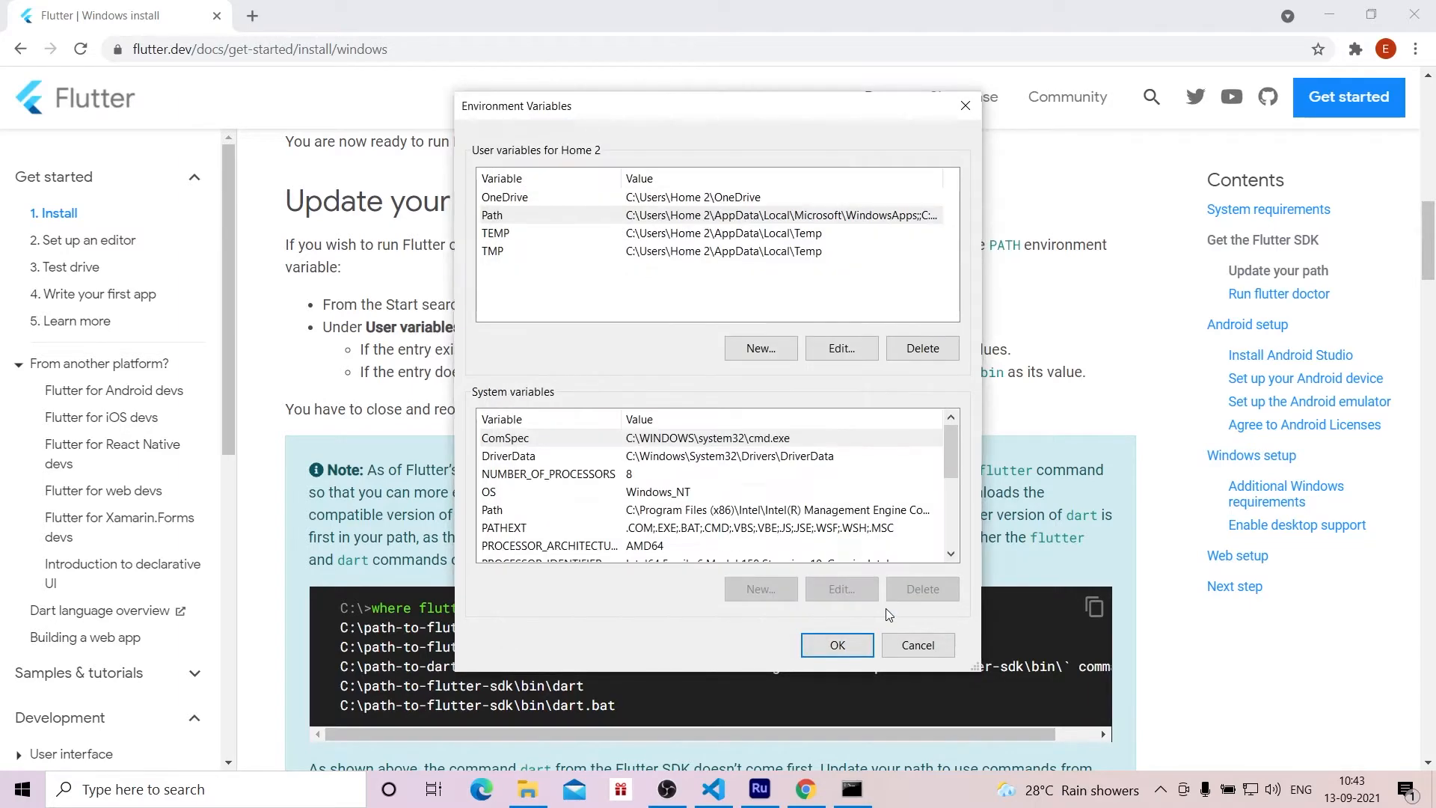
Step: Copy the full path of the bin folder inside the extracted flutter folder in File Explorer
click(527, 790)
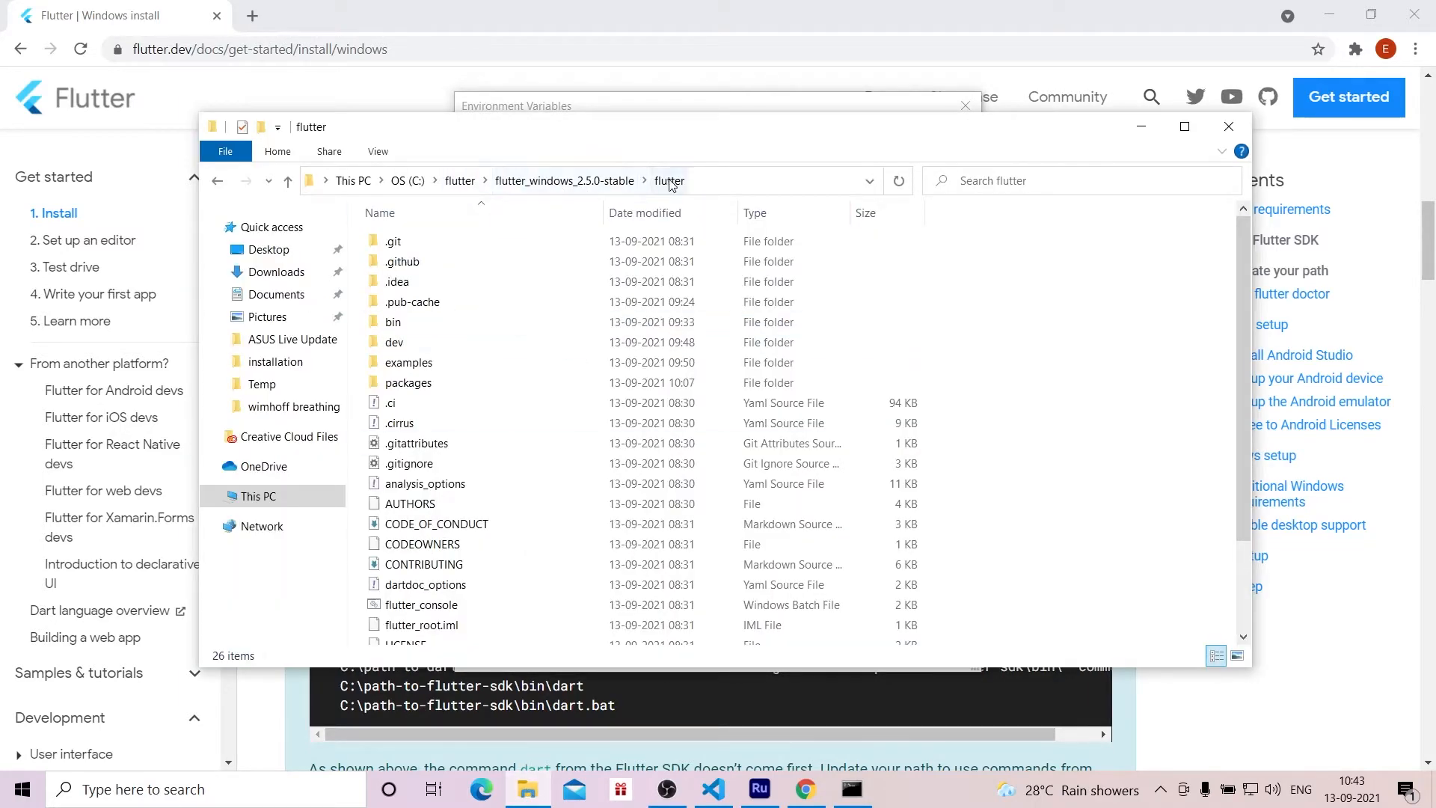
right_click(408, 322)
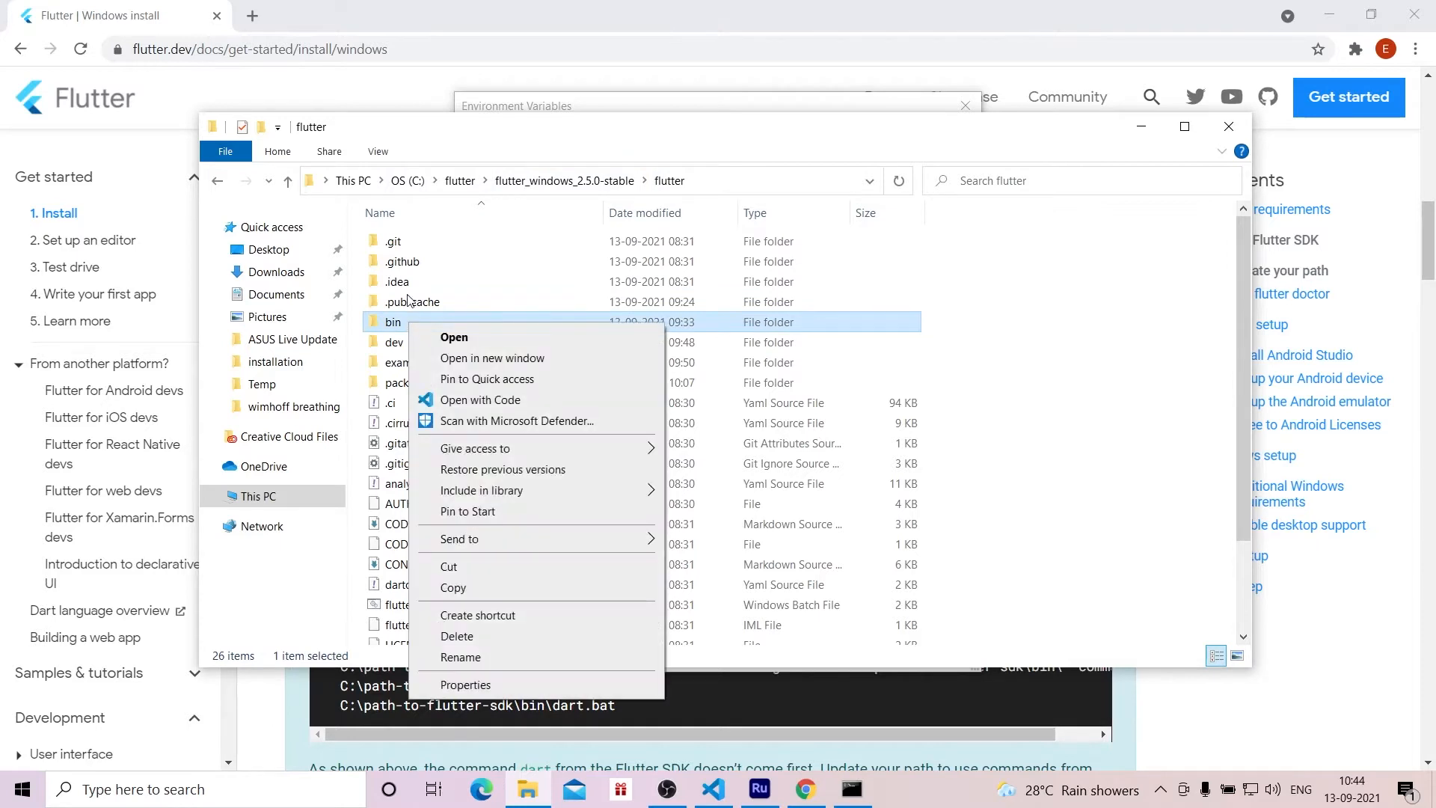
key(Escape)
shift+right_click(393, 323)
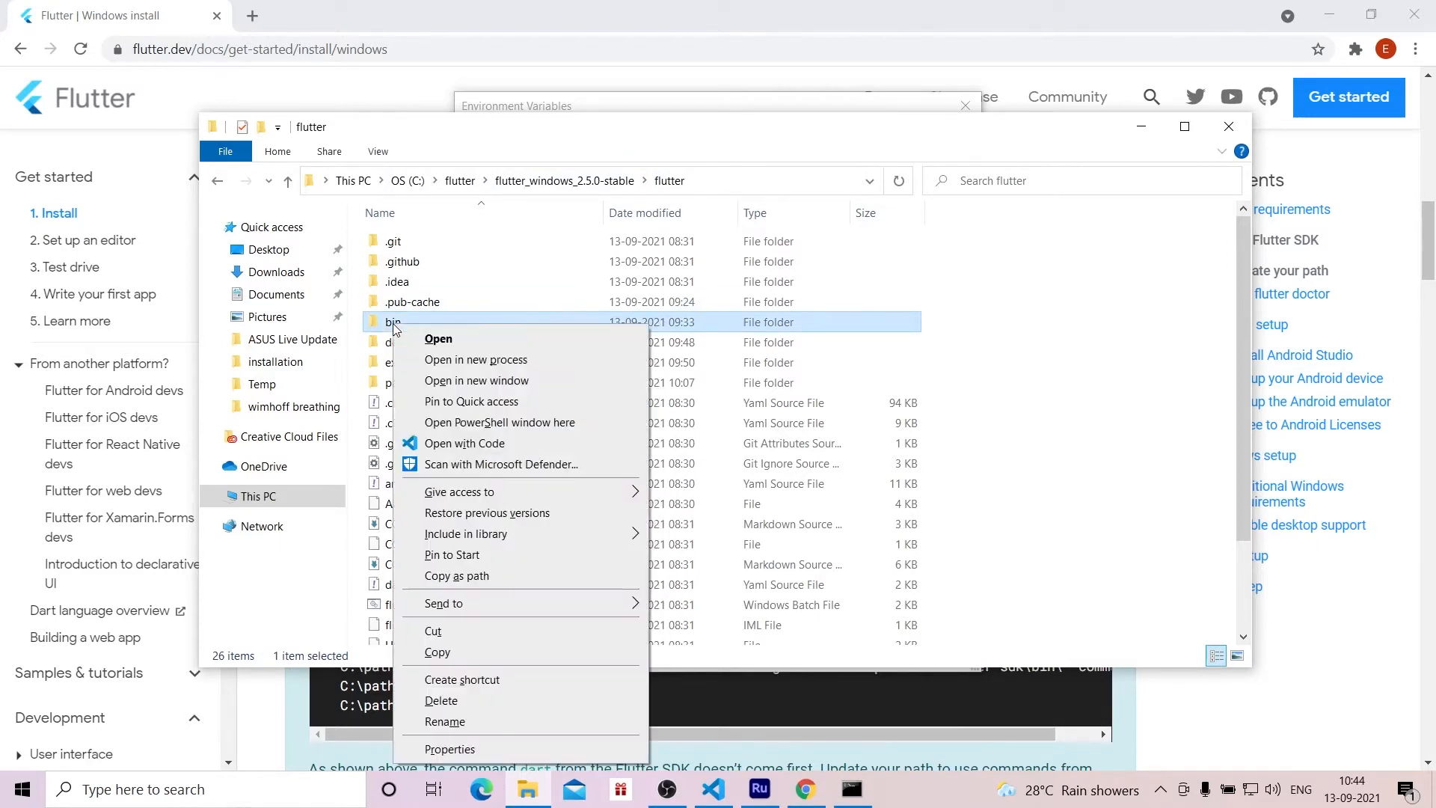
click(466, 576)
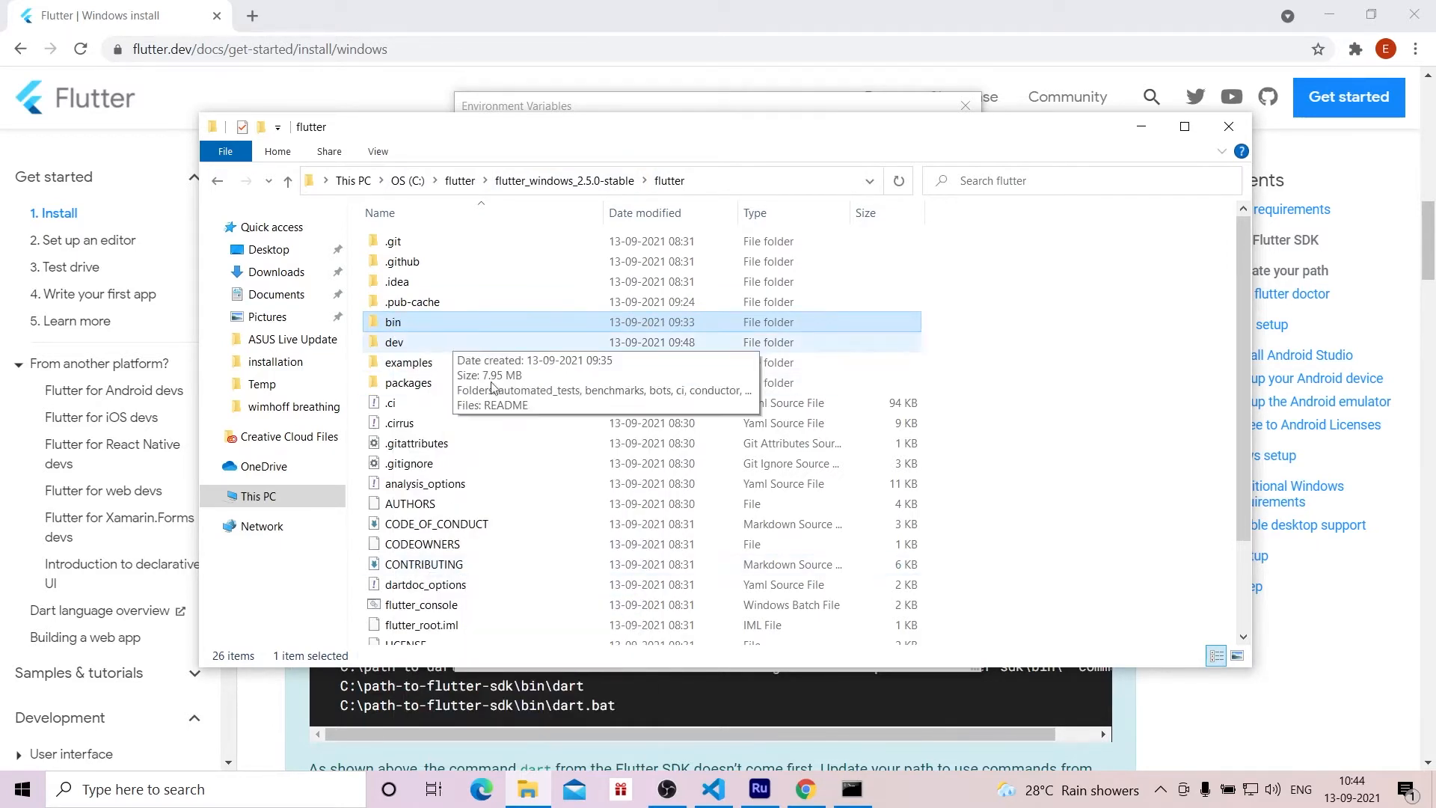
Step: Add "C:\flutter\flutter_windows_2.5.0-stable\flutter\bin" as a new entry in the user Path environment variable
click(270, 800)
text(en)
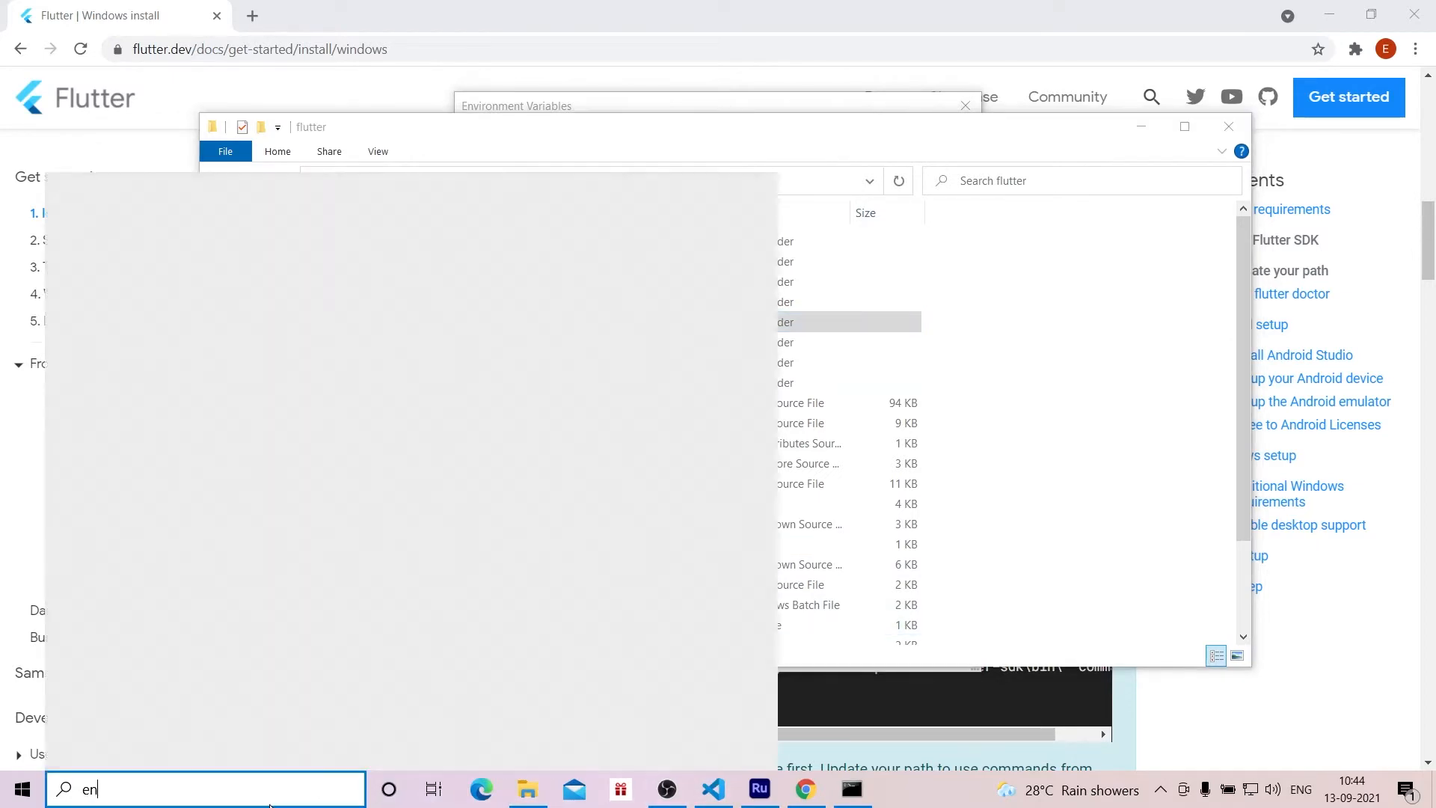
text(v)
key(Return)
double_click(508, 220)
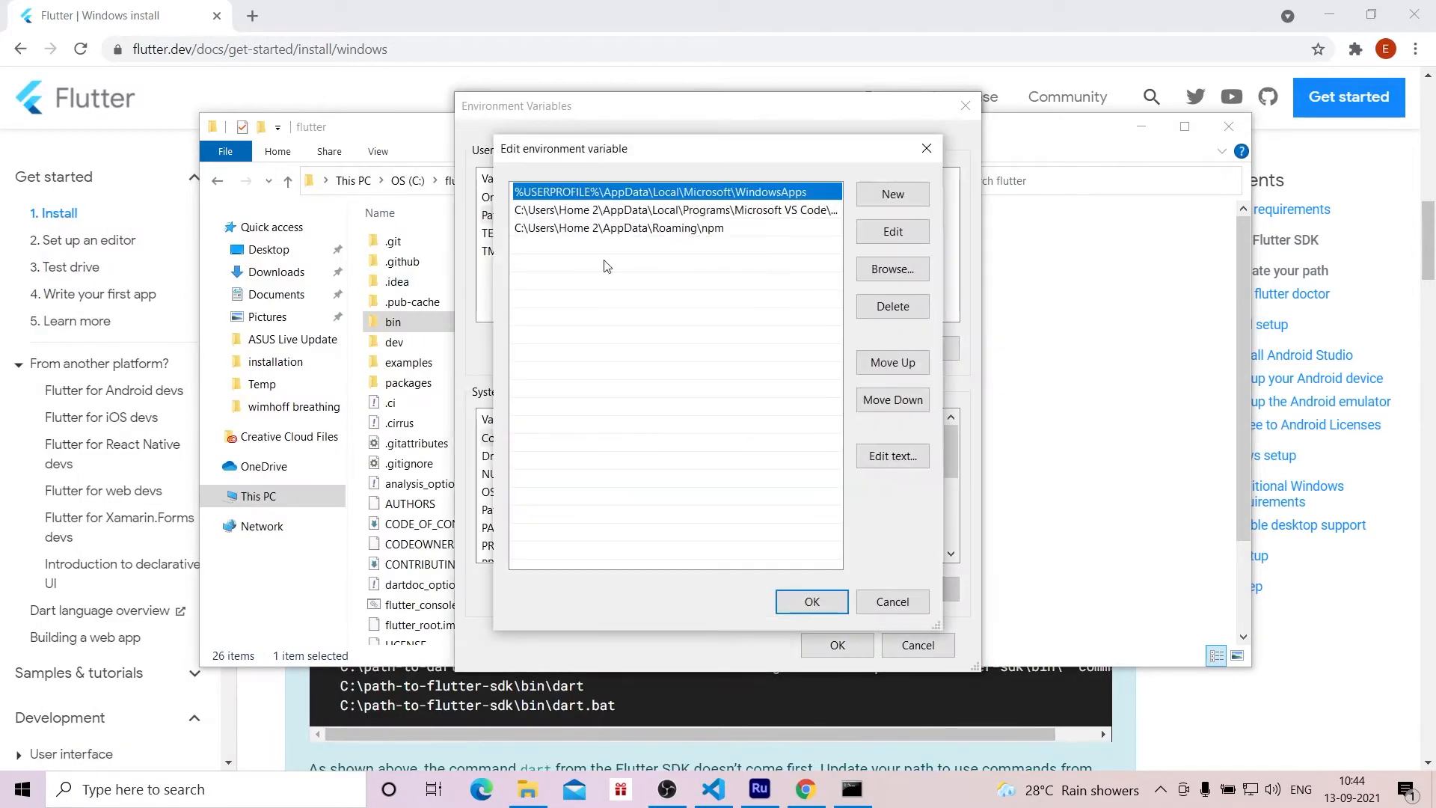
click(892, 194)
key(ctrl+v)
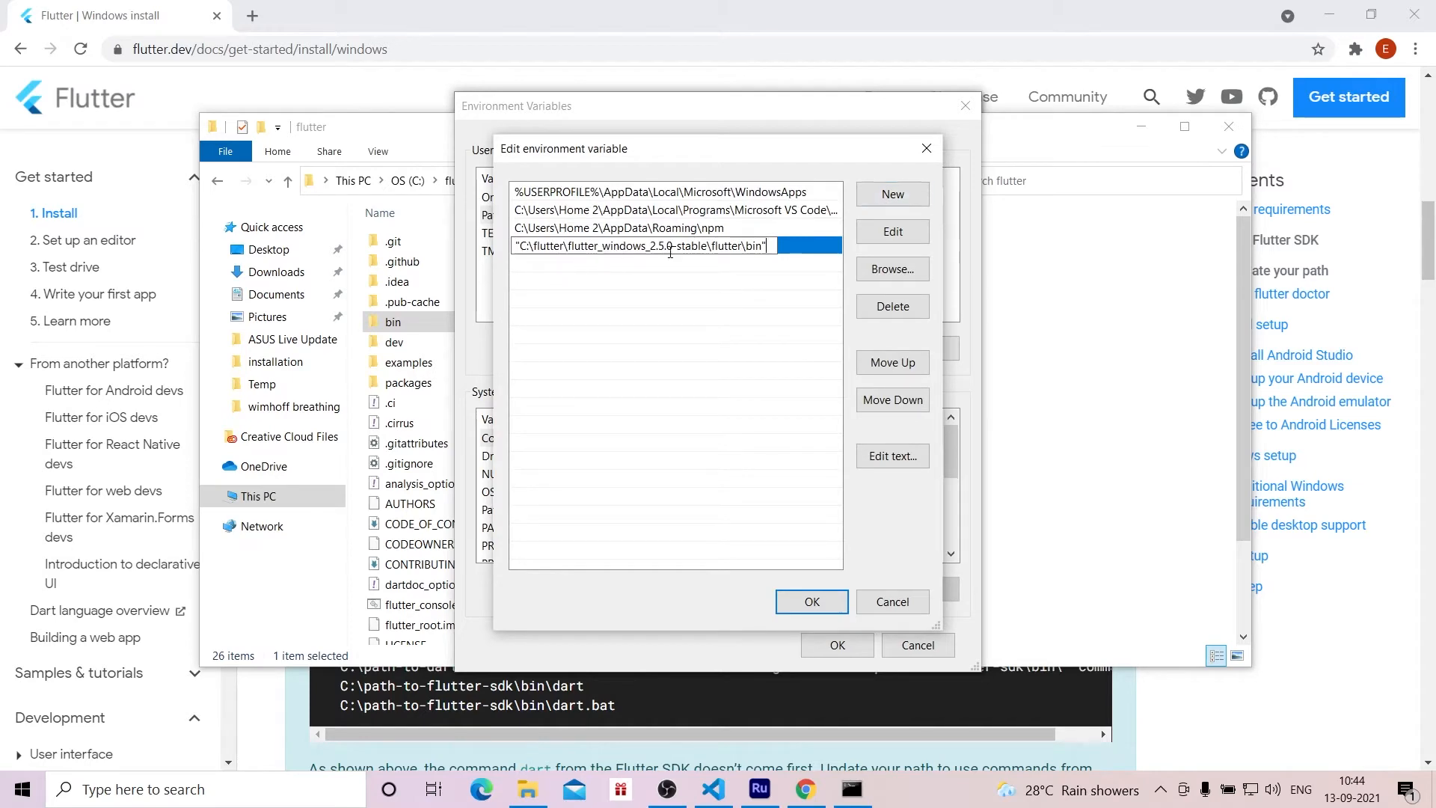
click(813, 602)
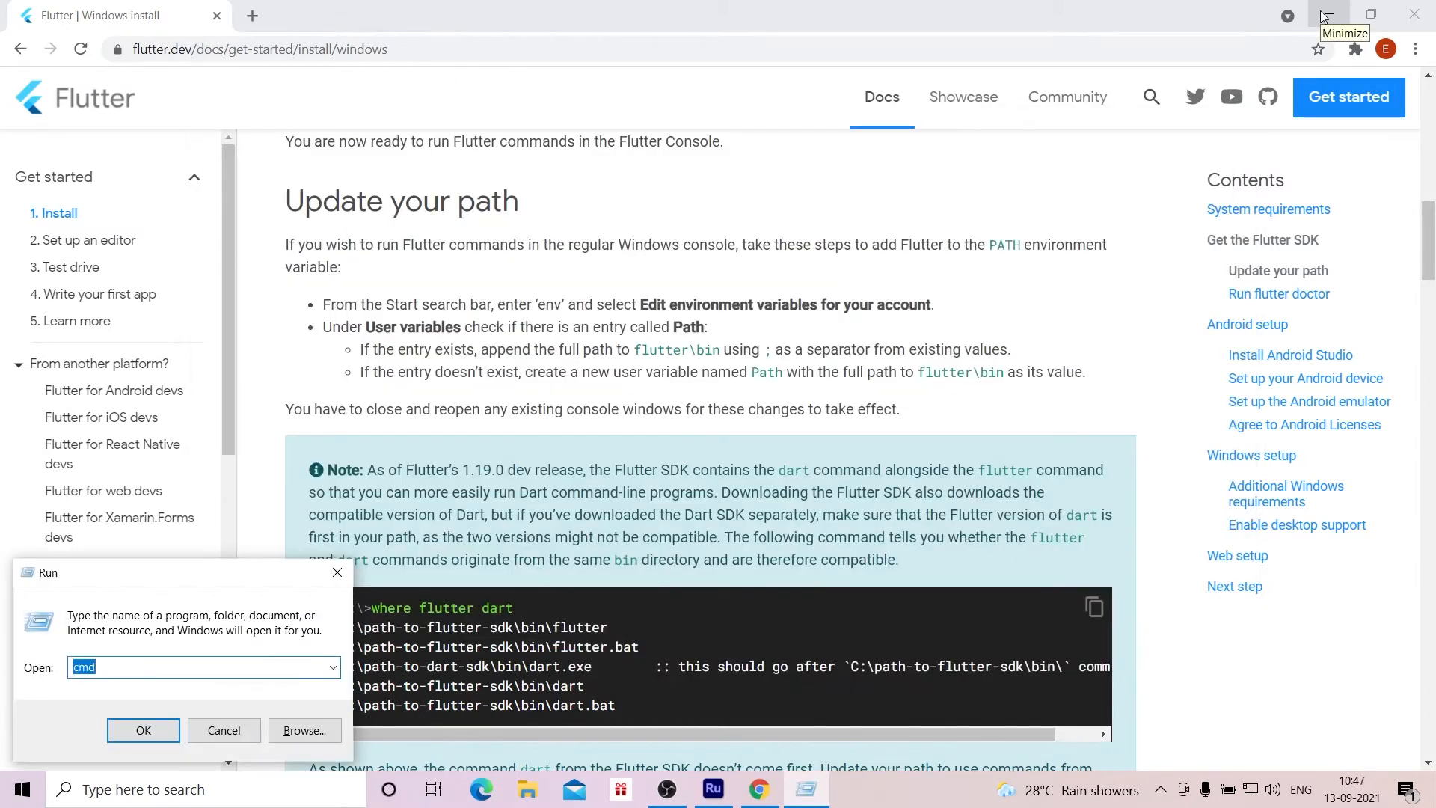
Step: Check the Flutter version by running flutter --version in a new Command Prompt window
key(Return)
text(fluu)
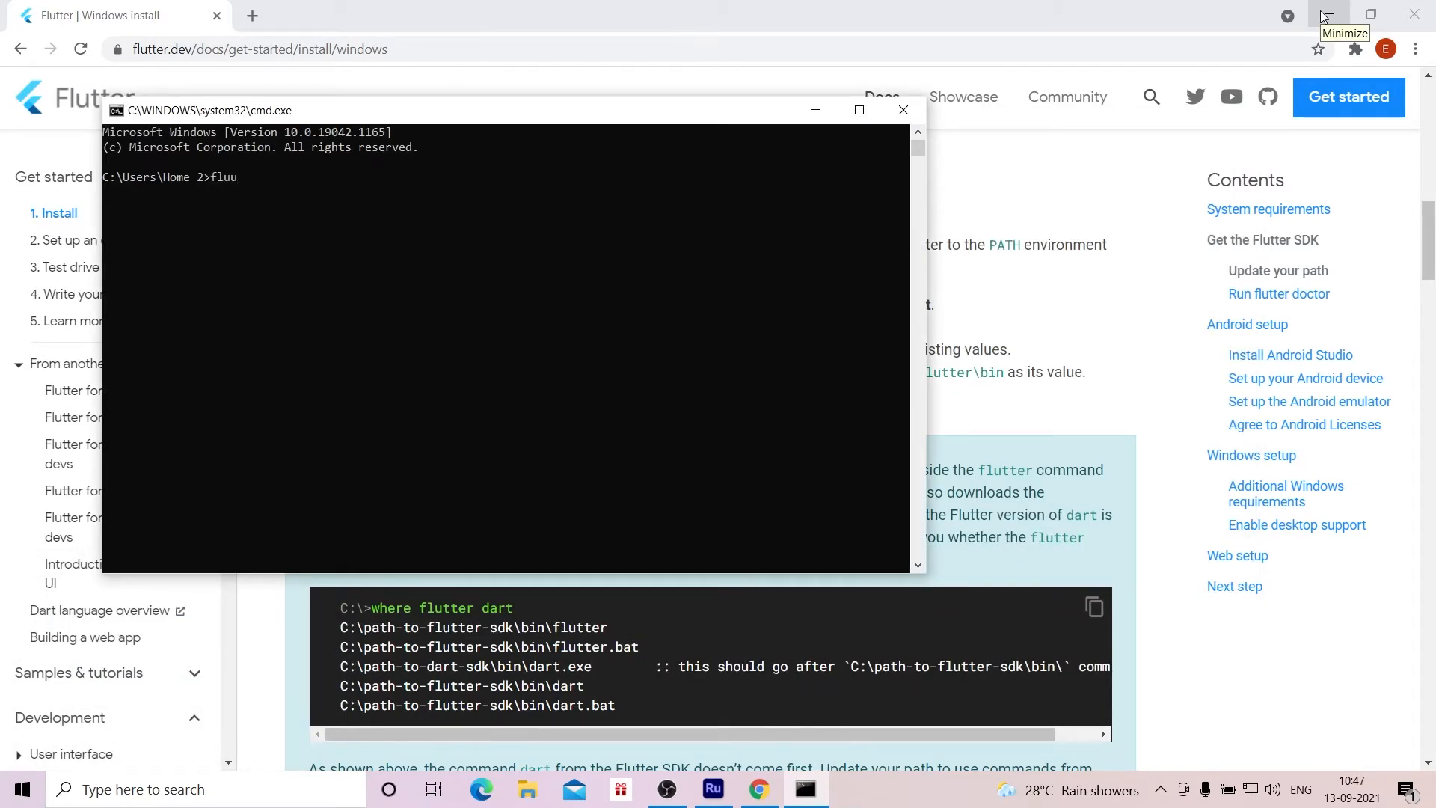
key(BackSpace)
text(tter --version)
key(Return)
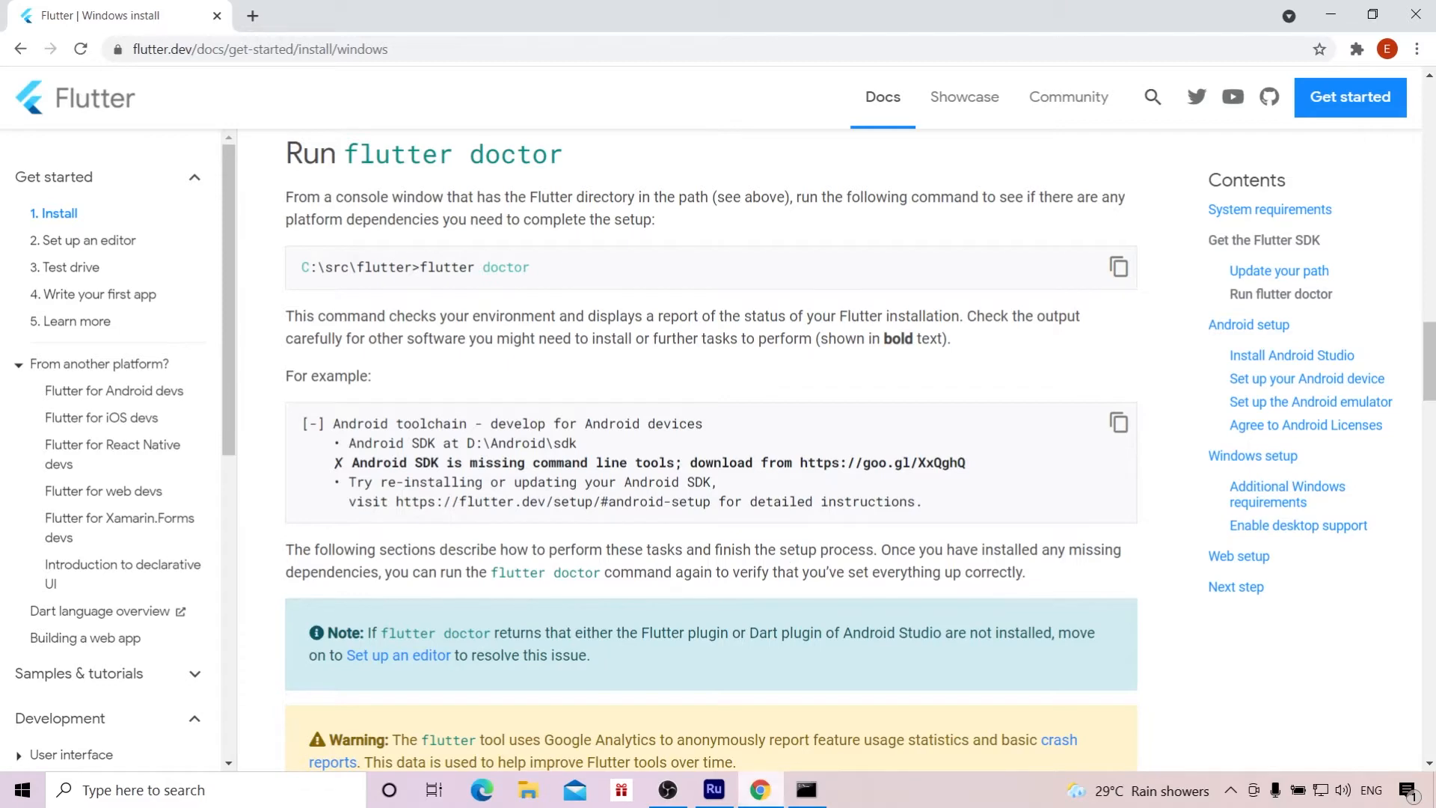
Step: Run flutter doctor in the Command Prompt to check for missing platform dependencies
click(815, 791)
text(flutter docto)
text(r)
key(Return)
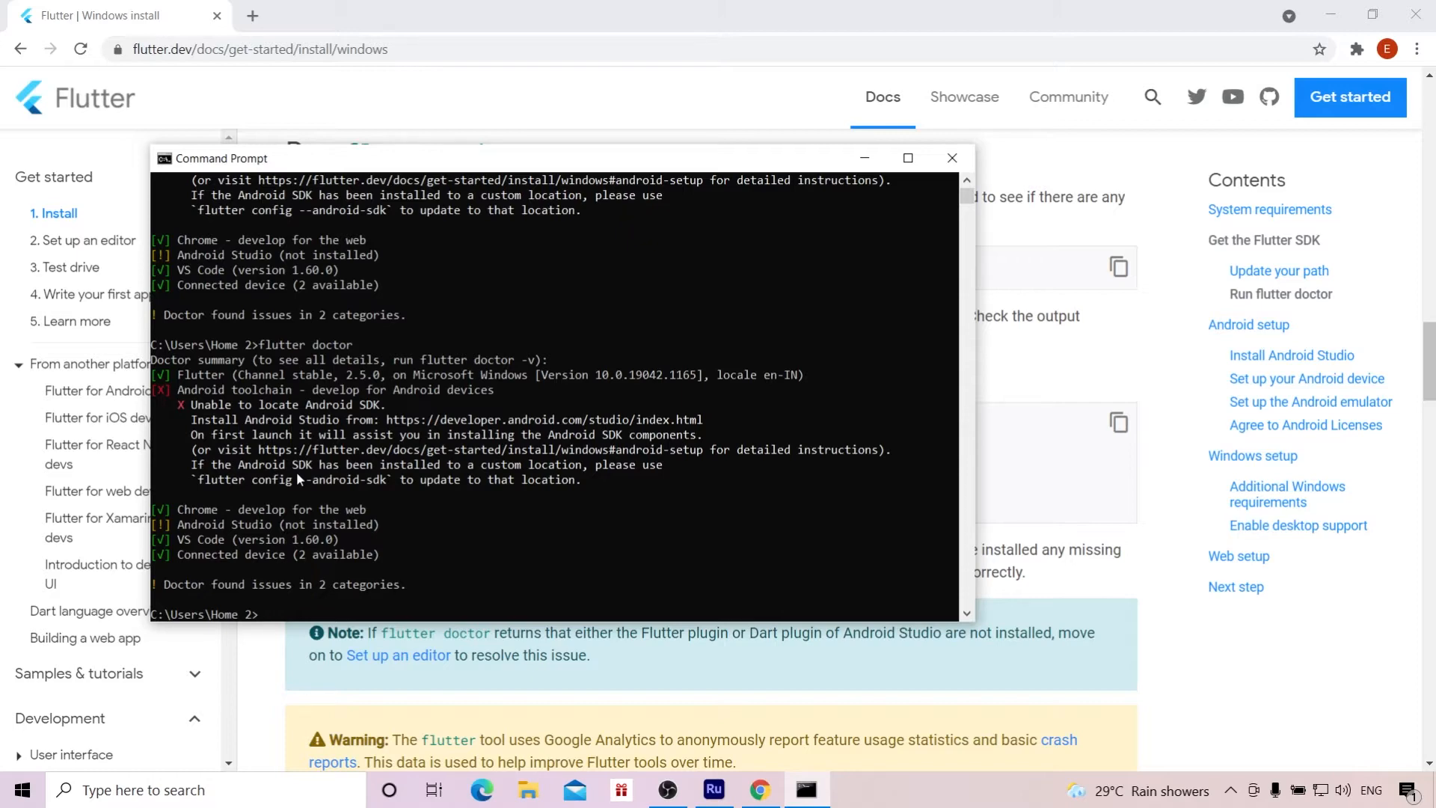
Step: Open the Android Studio link from the Flutter guide's Android setup section in a new browser tab and switch to it
click(1164, 366)
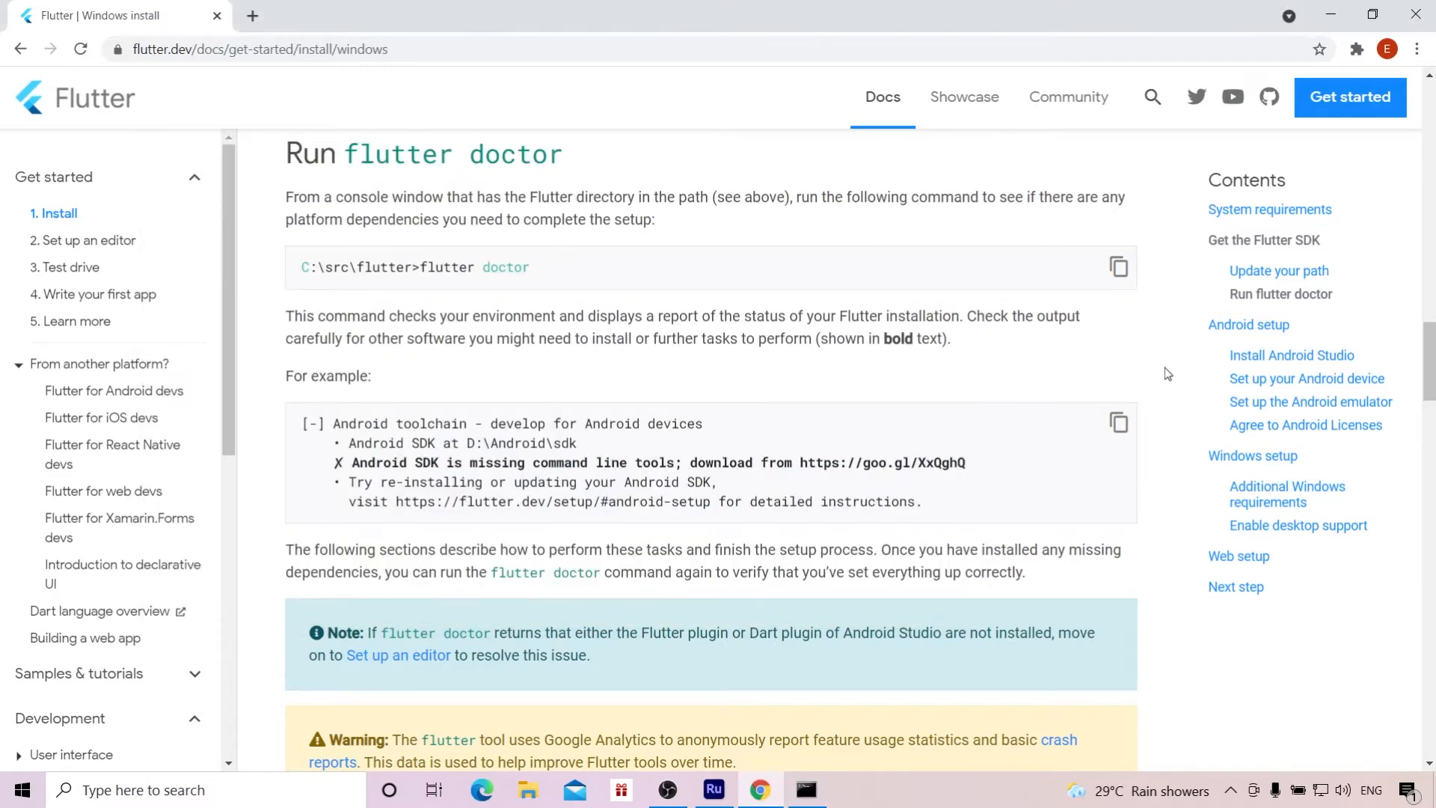
drag(1432, 365, 1427, 446)
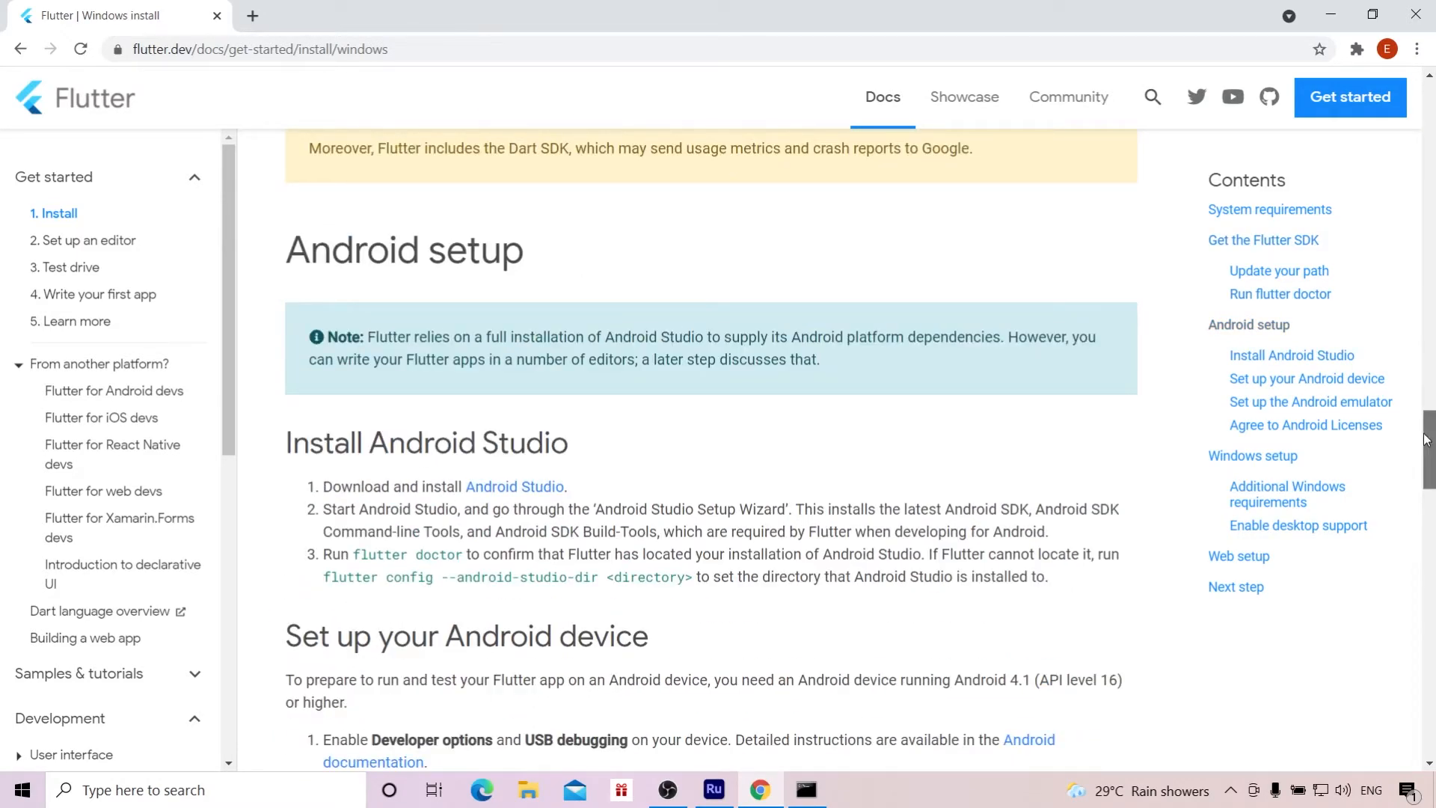
scroll(723, 345, down, 1)
right_click(544, 404)
click(562, 420)
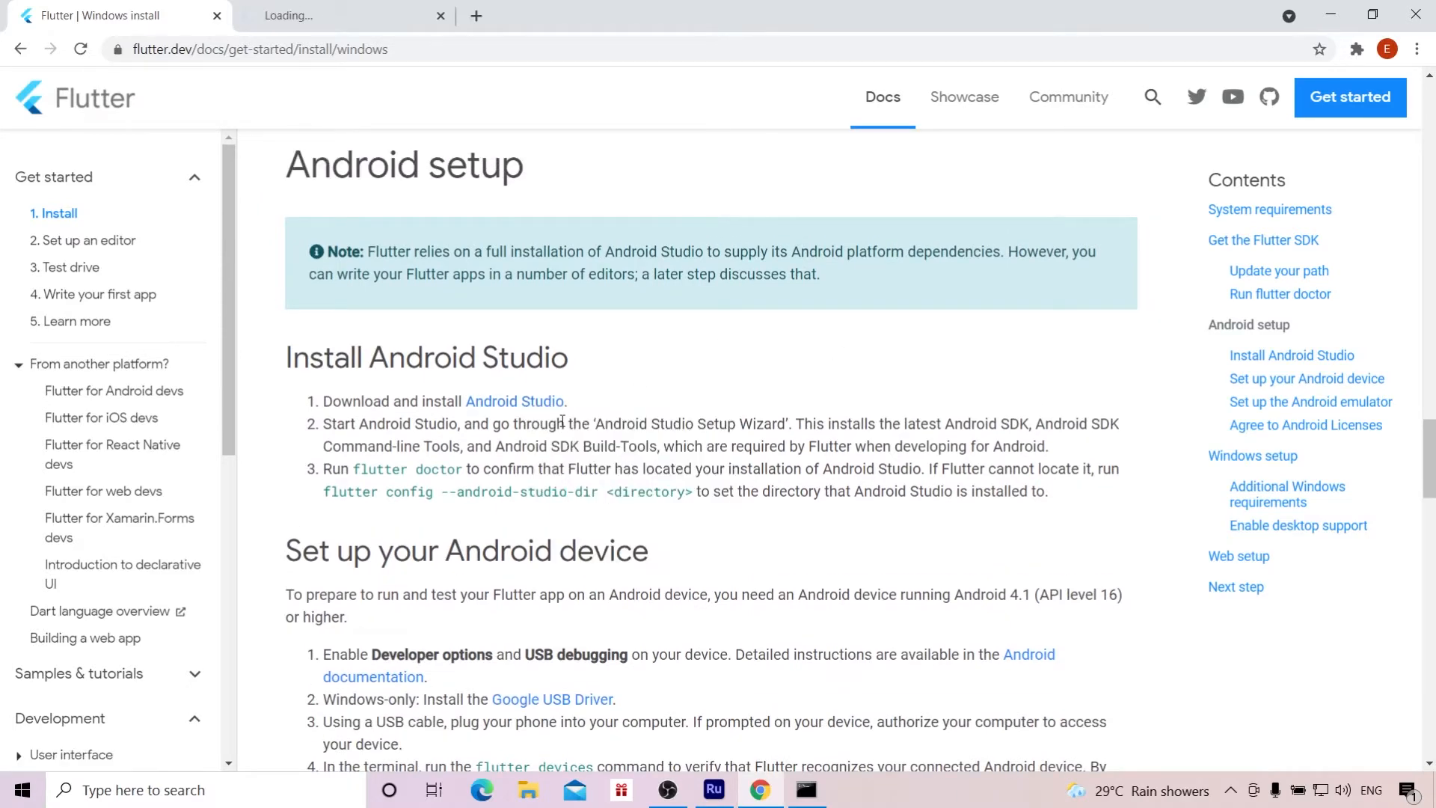
click(338, 11)
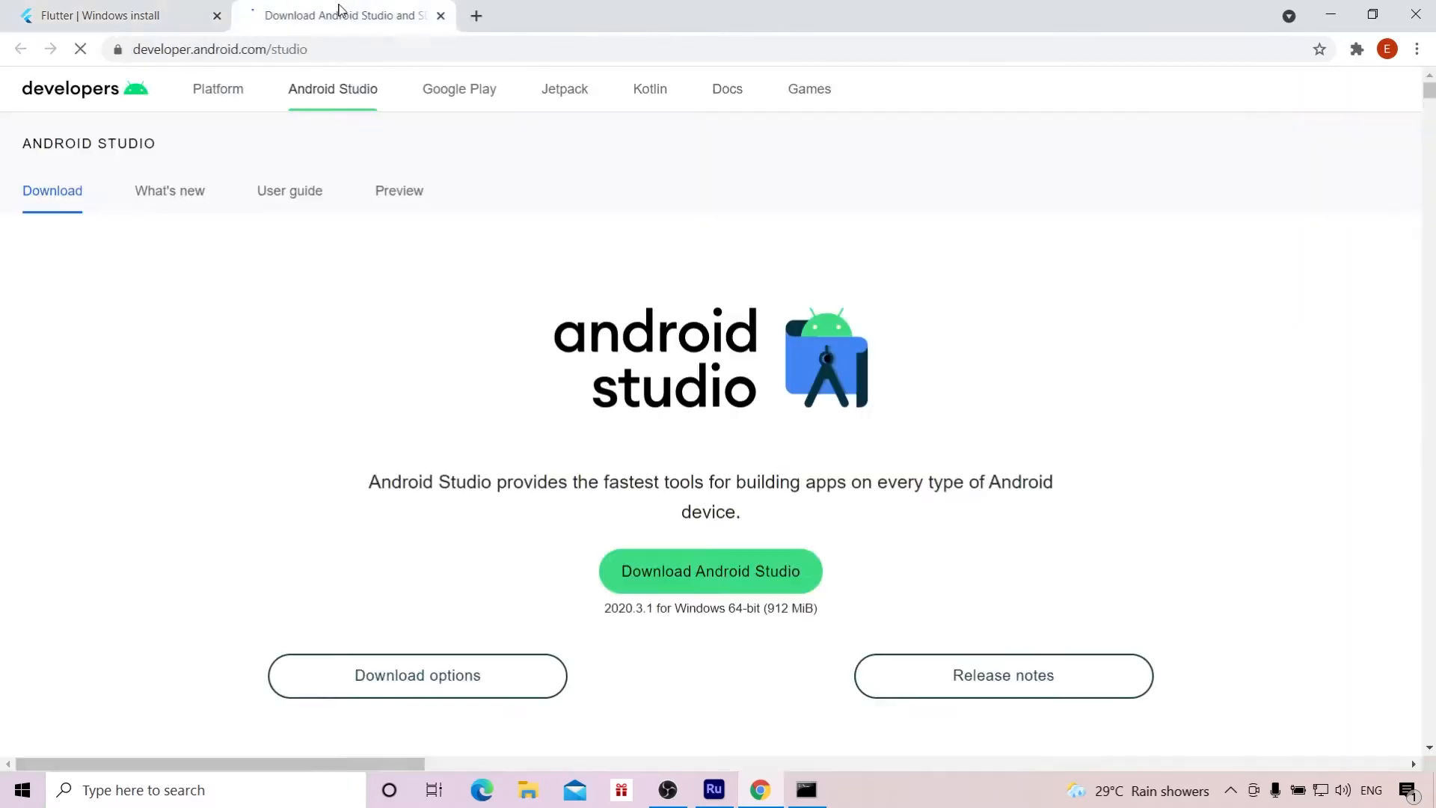
Step: Agree to the license terms and download Android Studio 2020.3.1 for Windows
click(702, 544)
drag(1285, 142, 1285, 769)
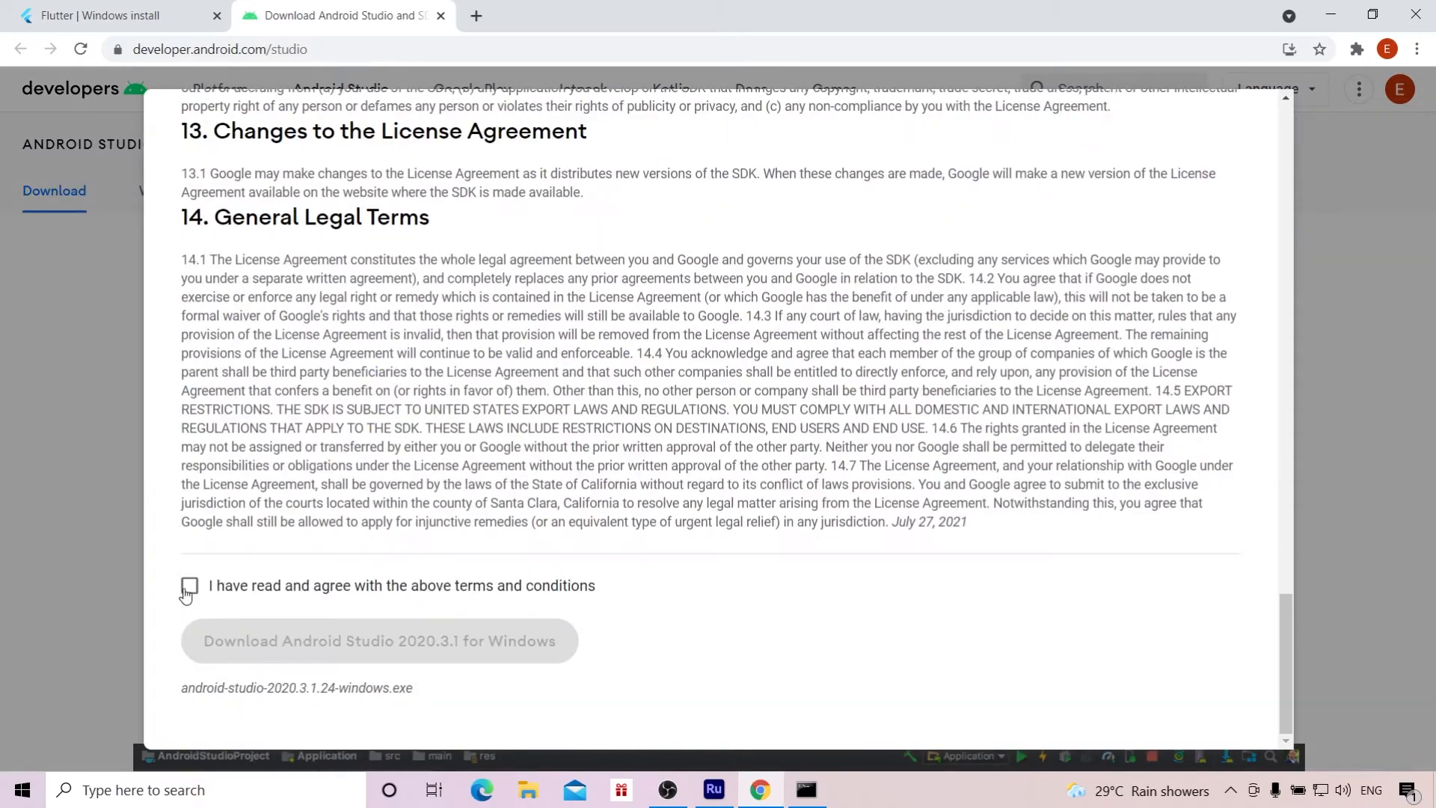
click(186, 590)
click(350, 642)
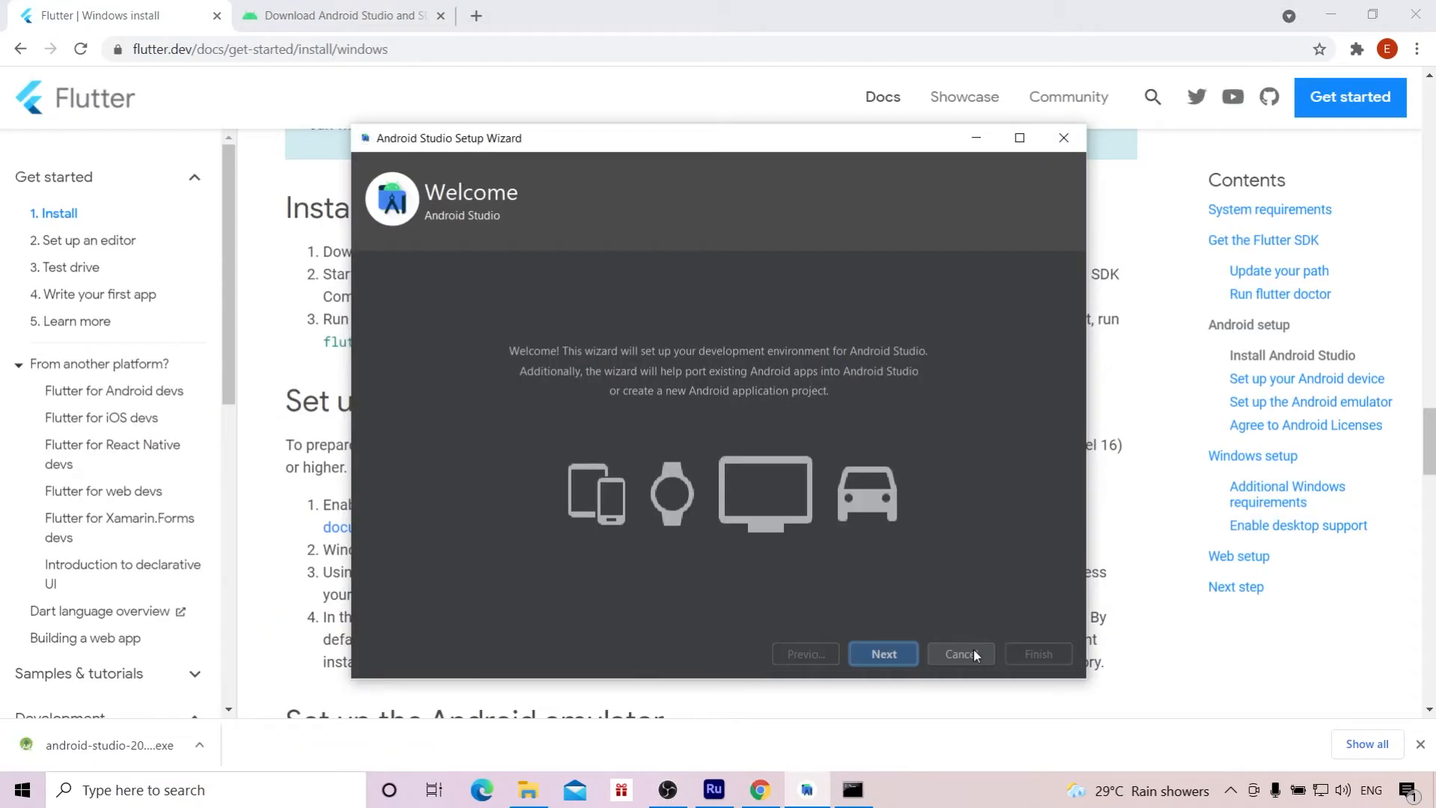
Step: Complete the Android Studio Setup Wizard with the Standard install type, the Darcula theme and the default SDK components
click(890, 654)
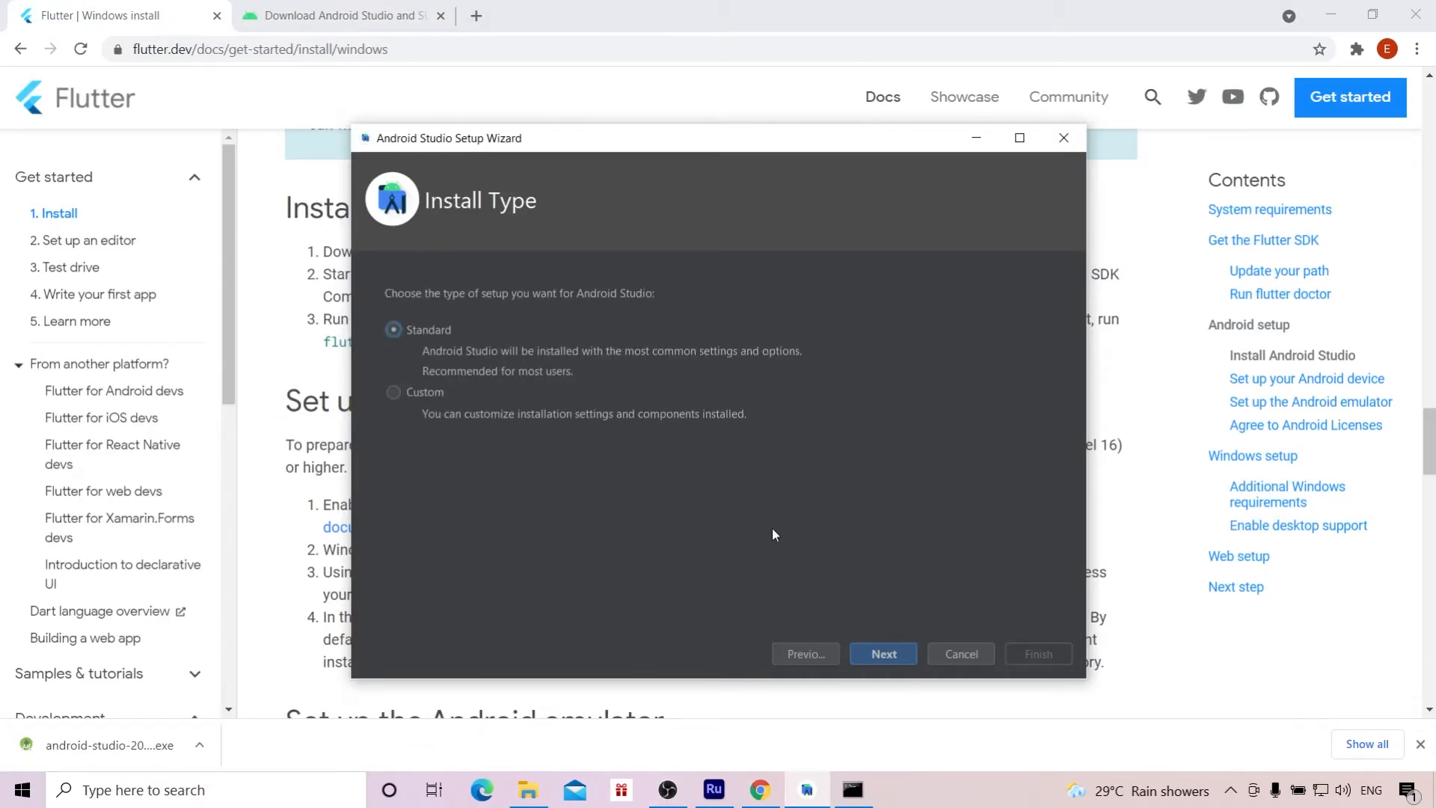
click(883, 654)
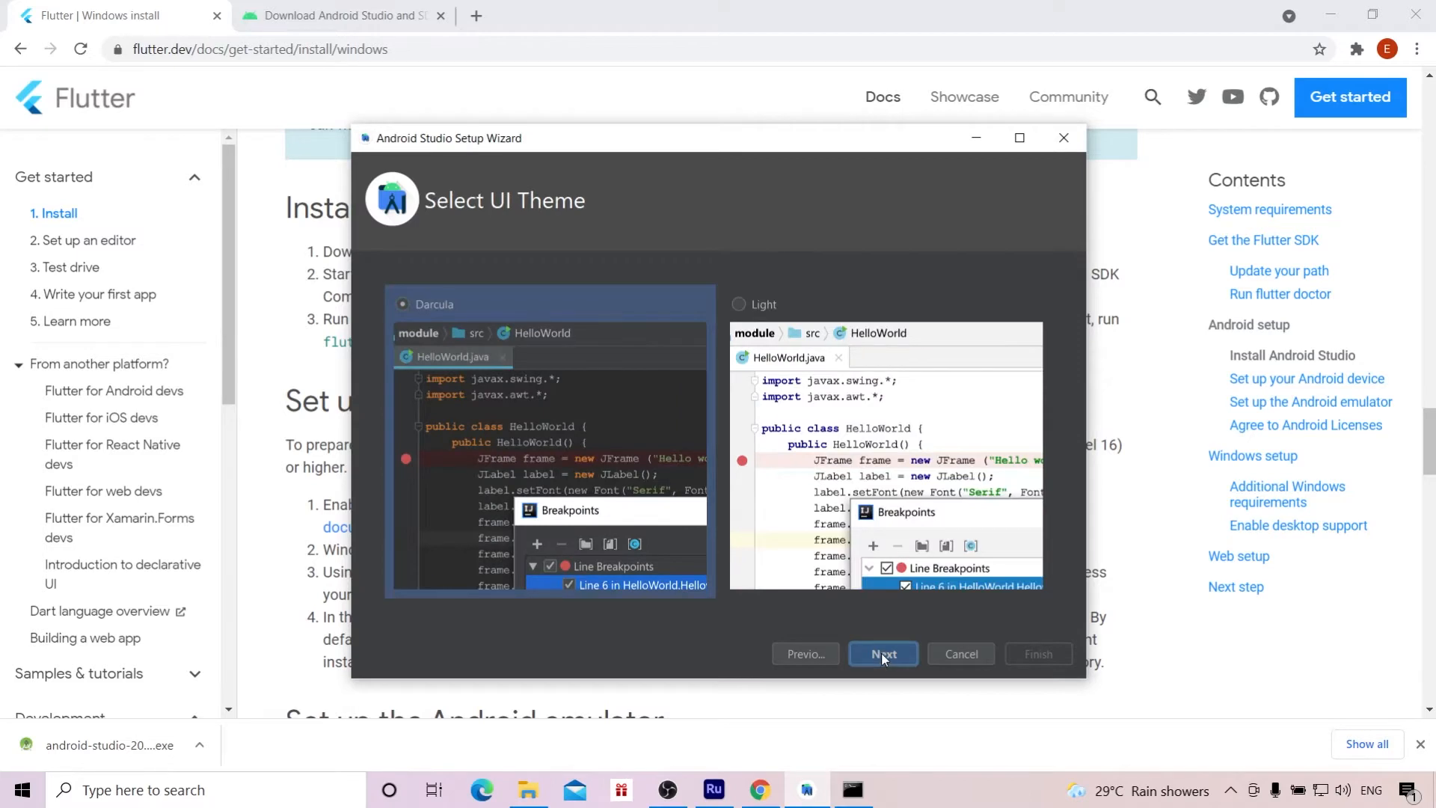
click(880, 653)
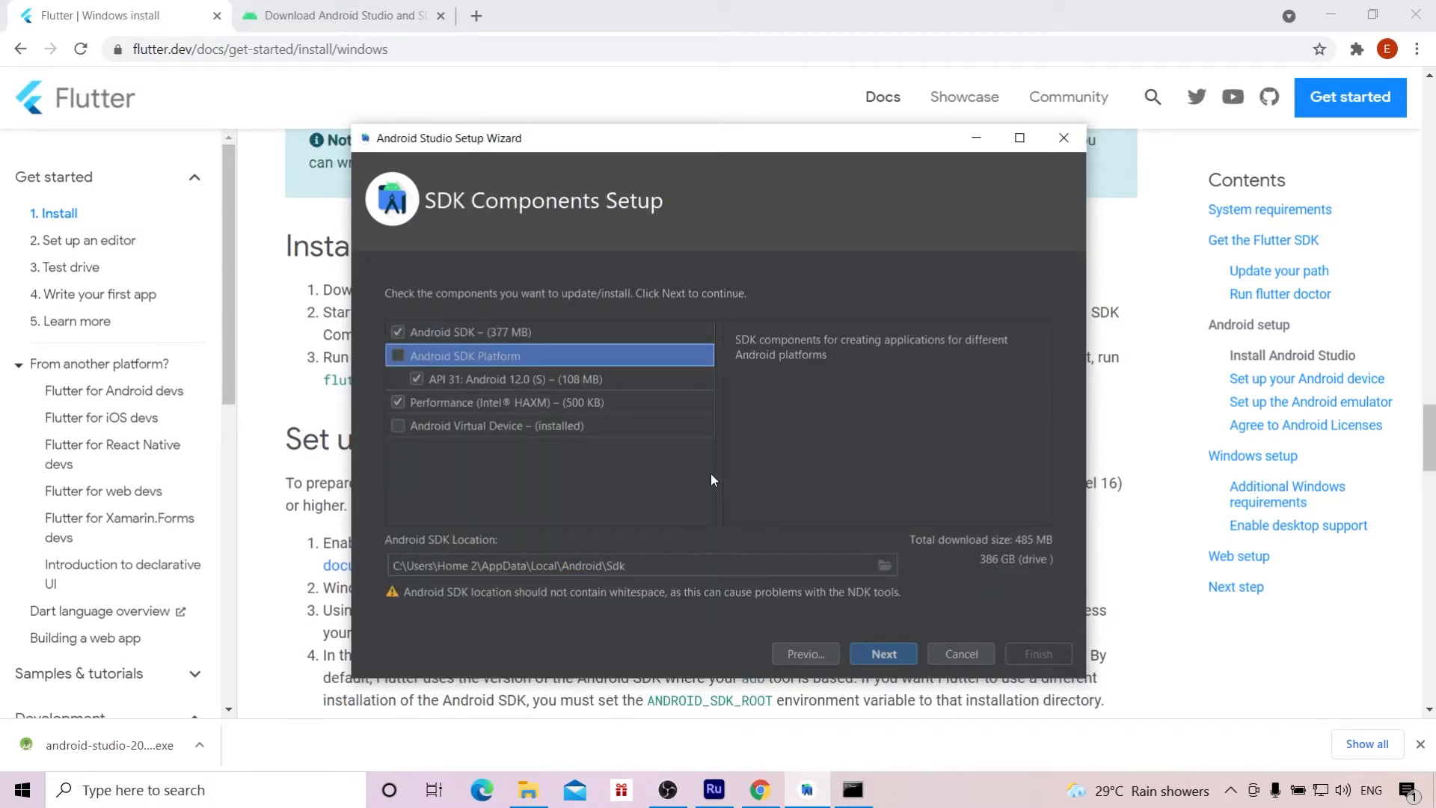
click(883, 655)
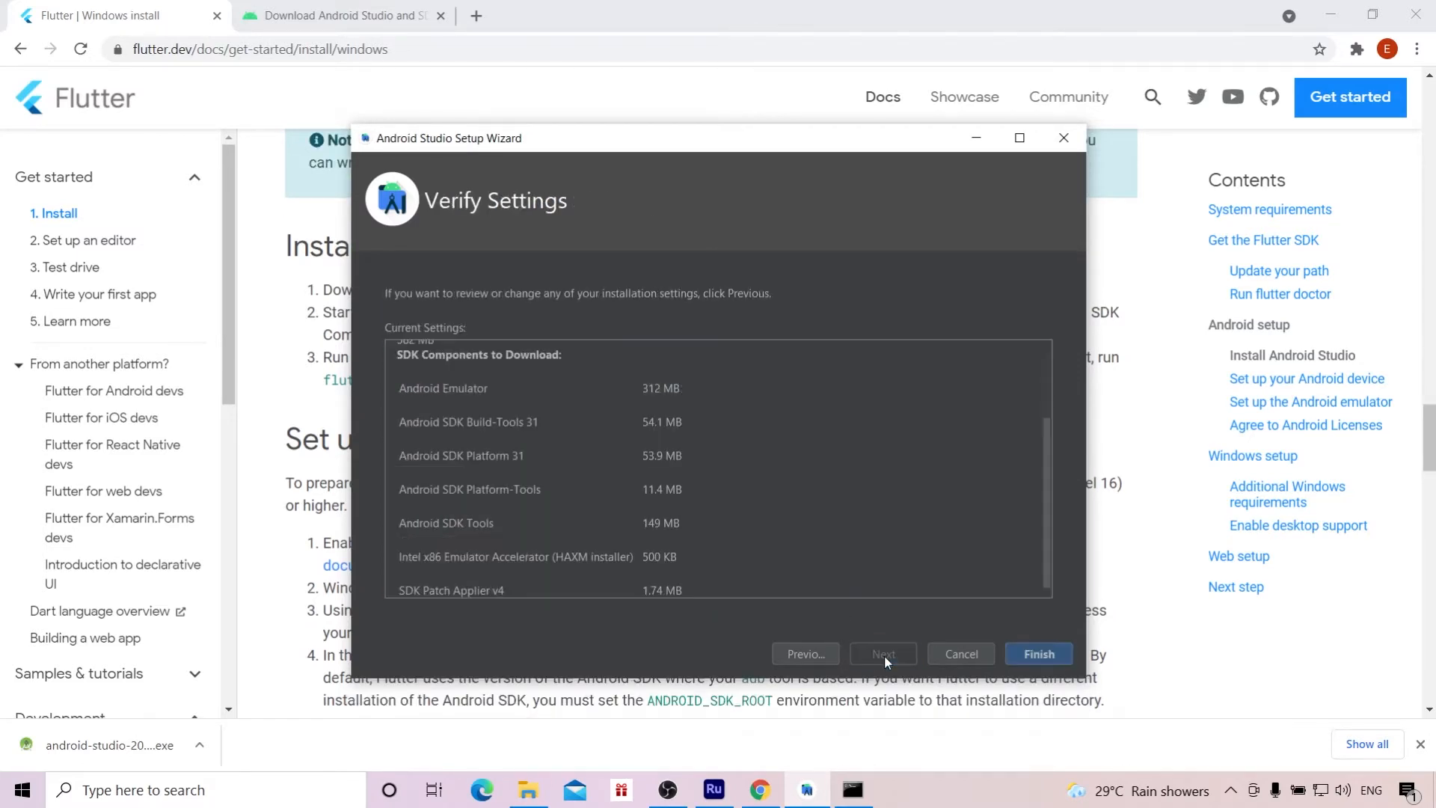
click(1028, 655)
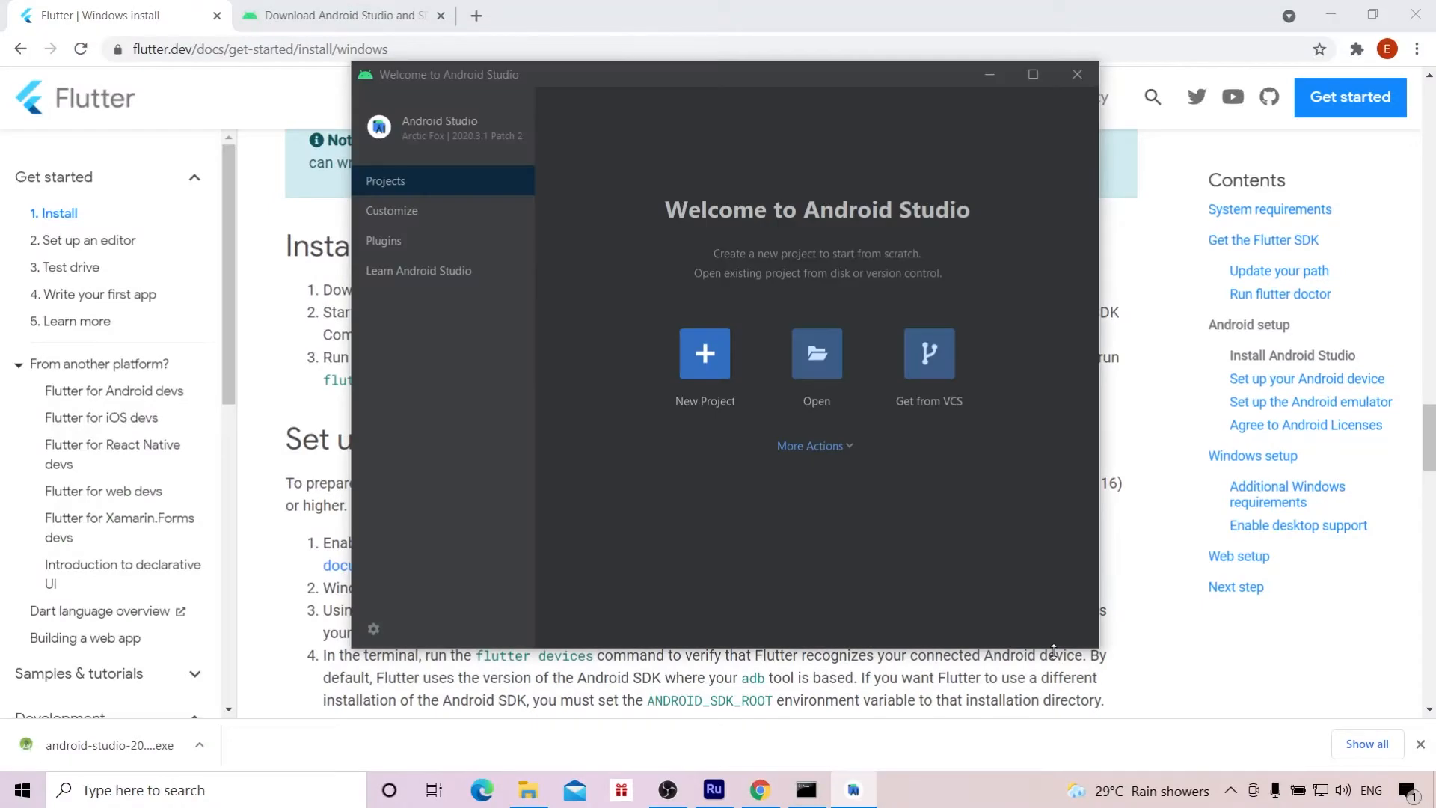
Step: Create a new Basic Activity project named My Application in Kotlin with minimum SDK API 21: Android 5.0 (Lollipop)
click(704, 352)
click(840, 179)
click(936, 635)
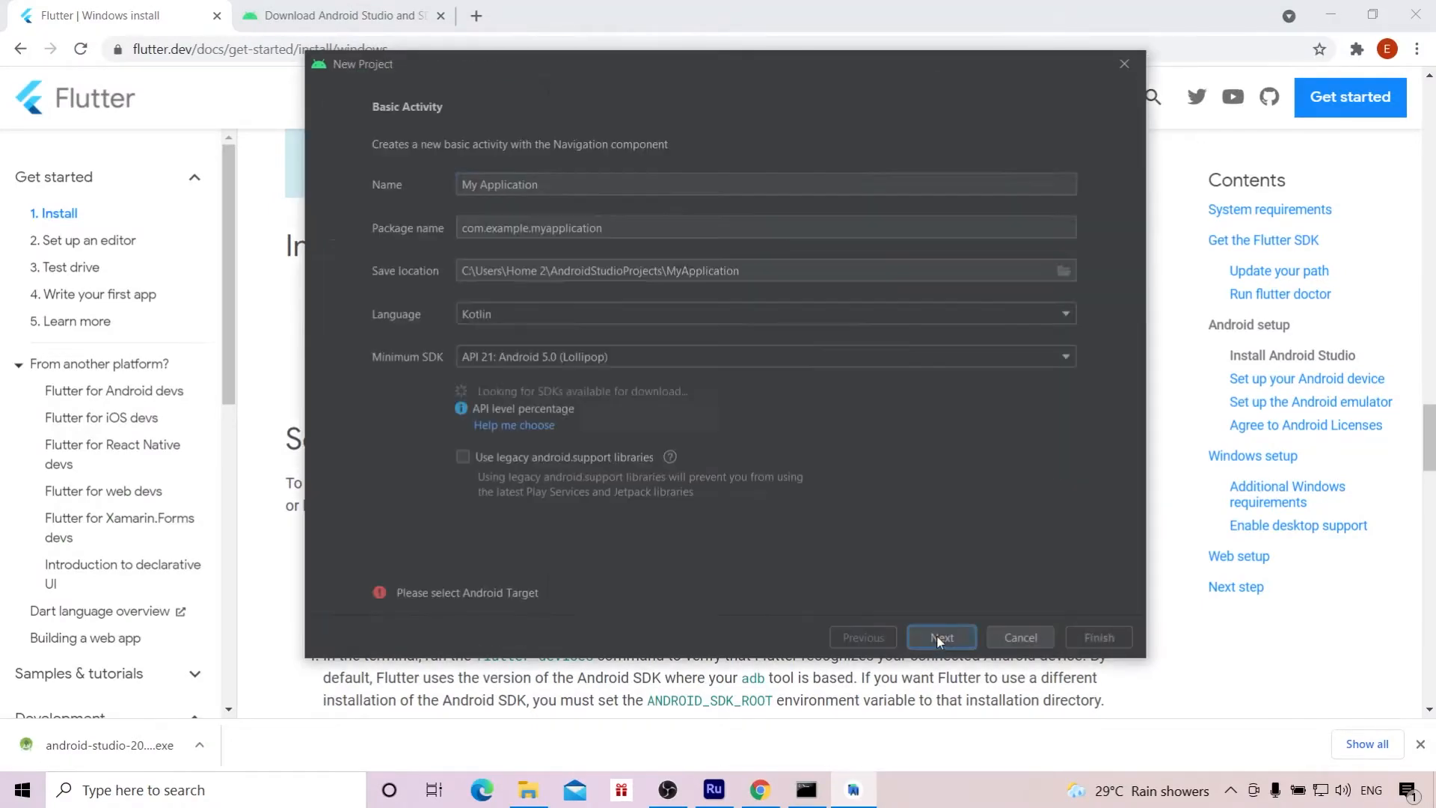
click(1105, 635)
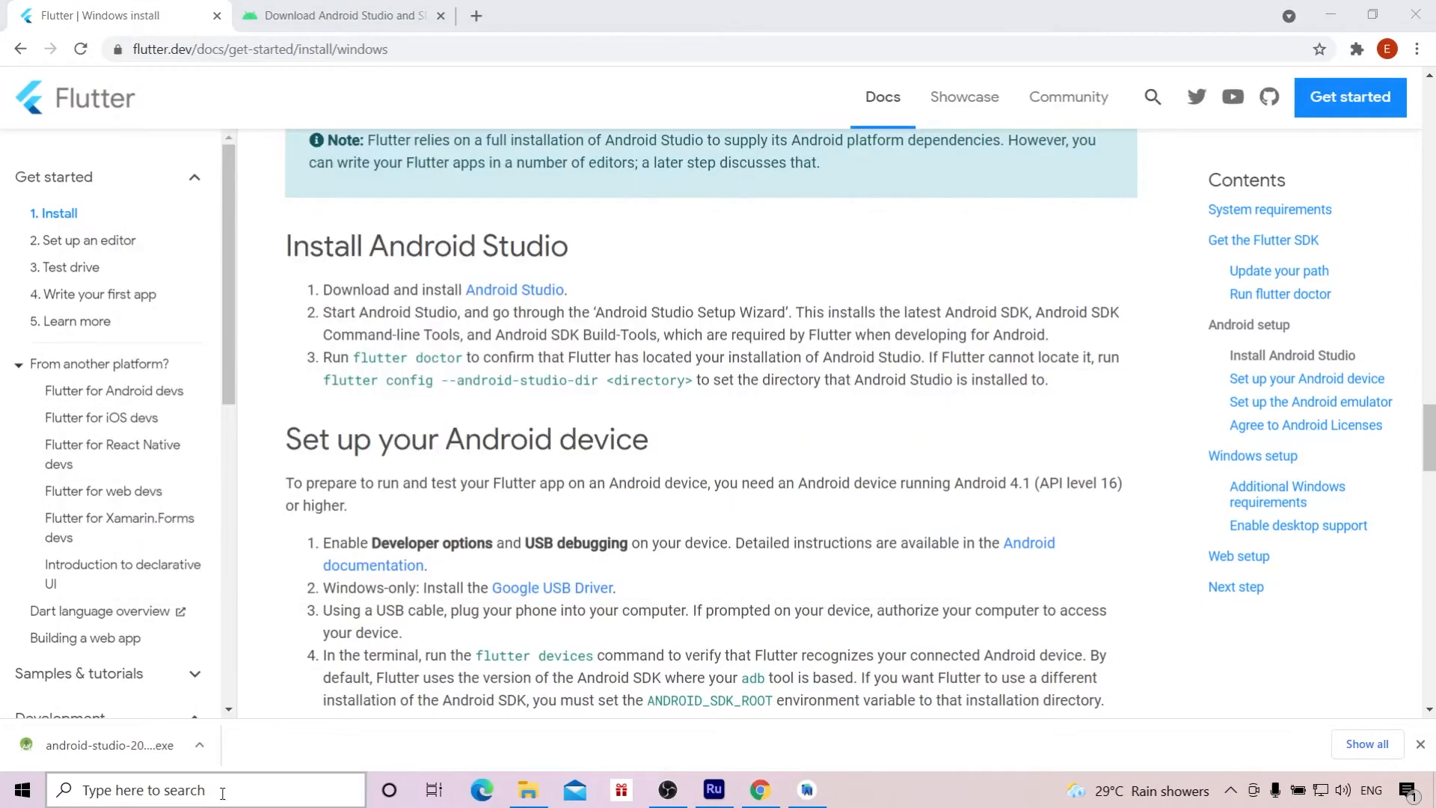
Step: Run flutter doctor in a new Command Prompt window to check the Android setup
click(160, 790)
text(ni)
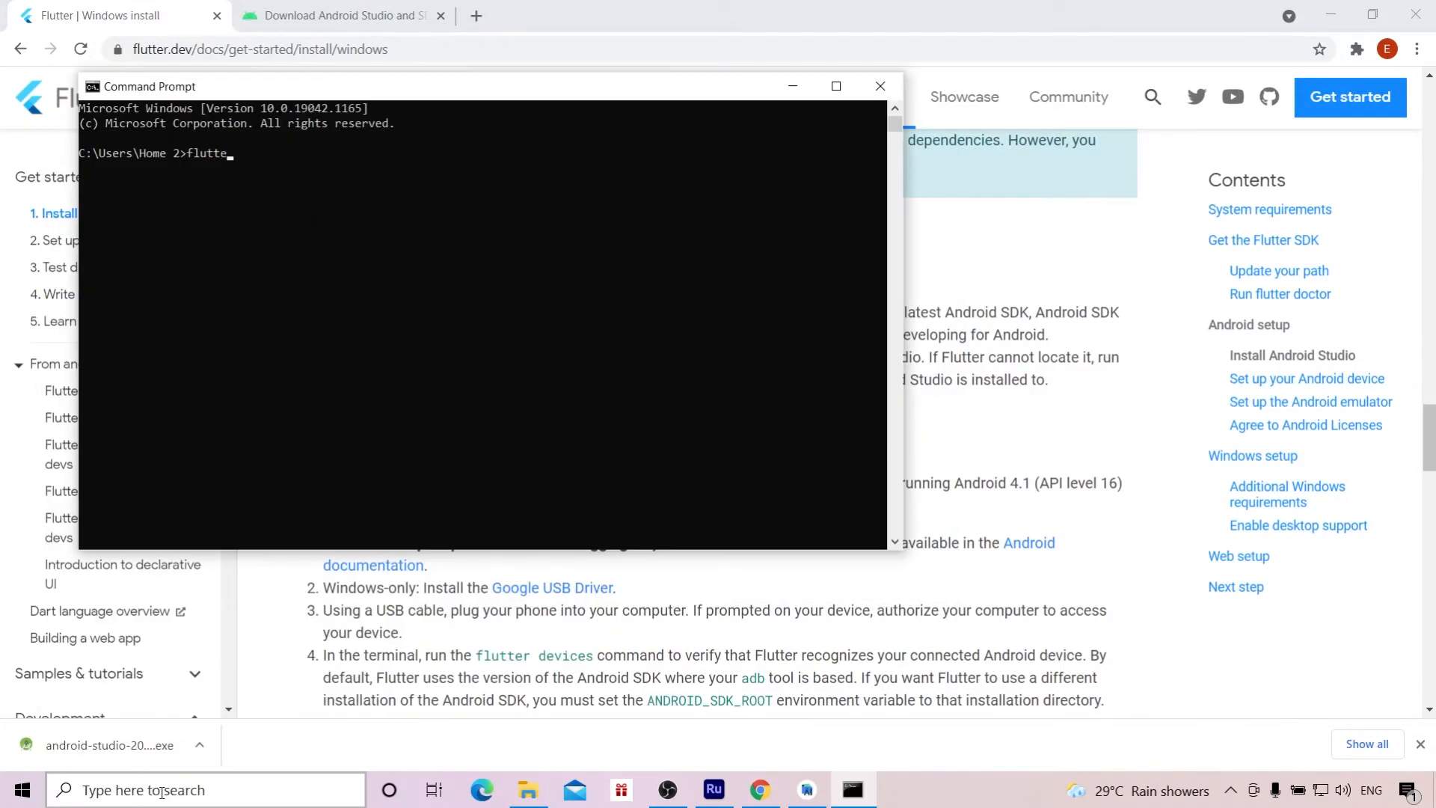
text(r doctor)
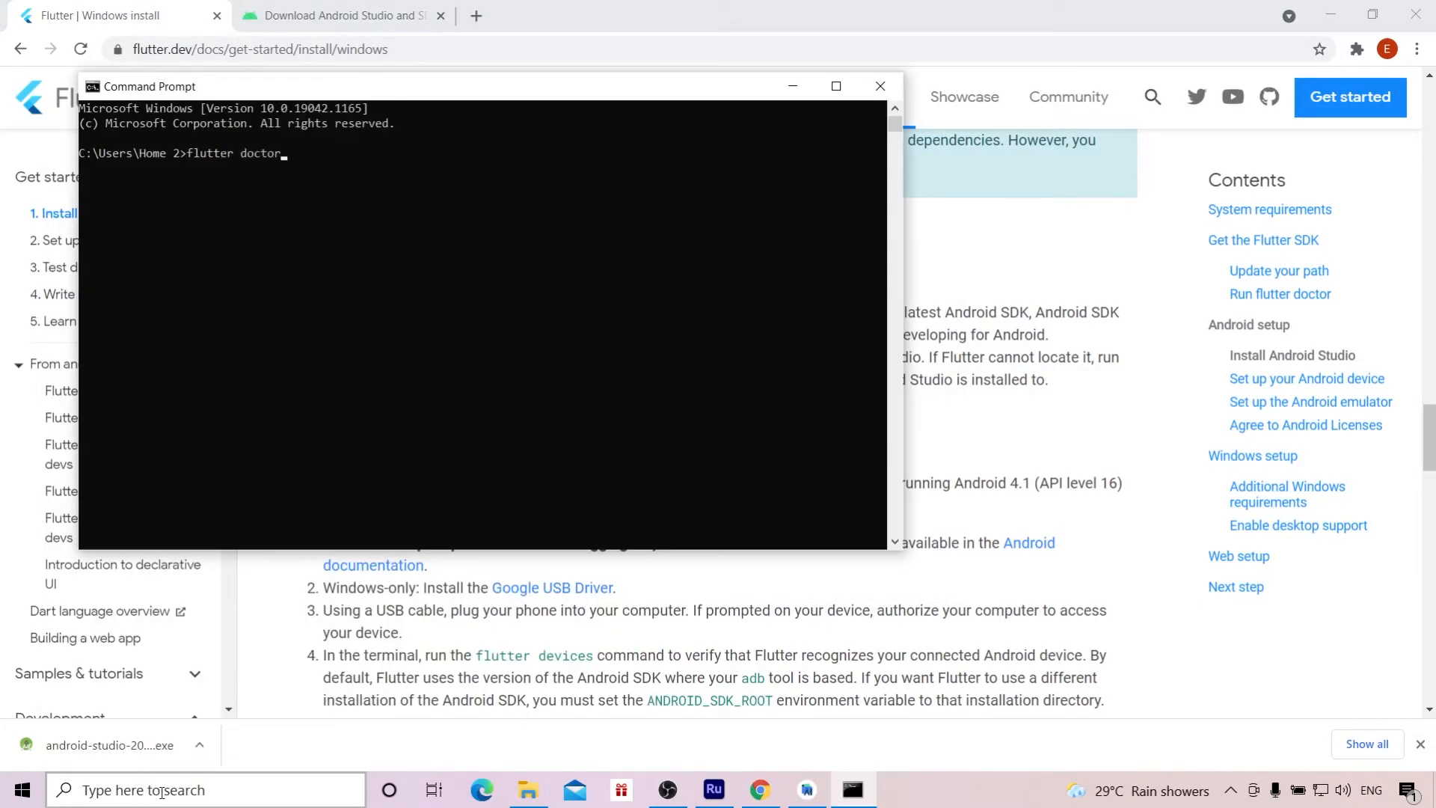
key(Return)
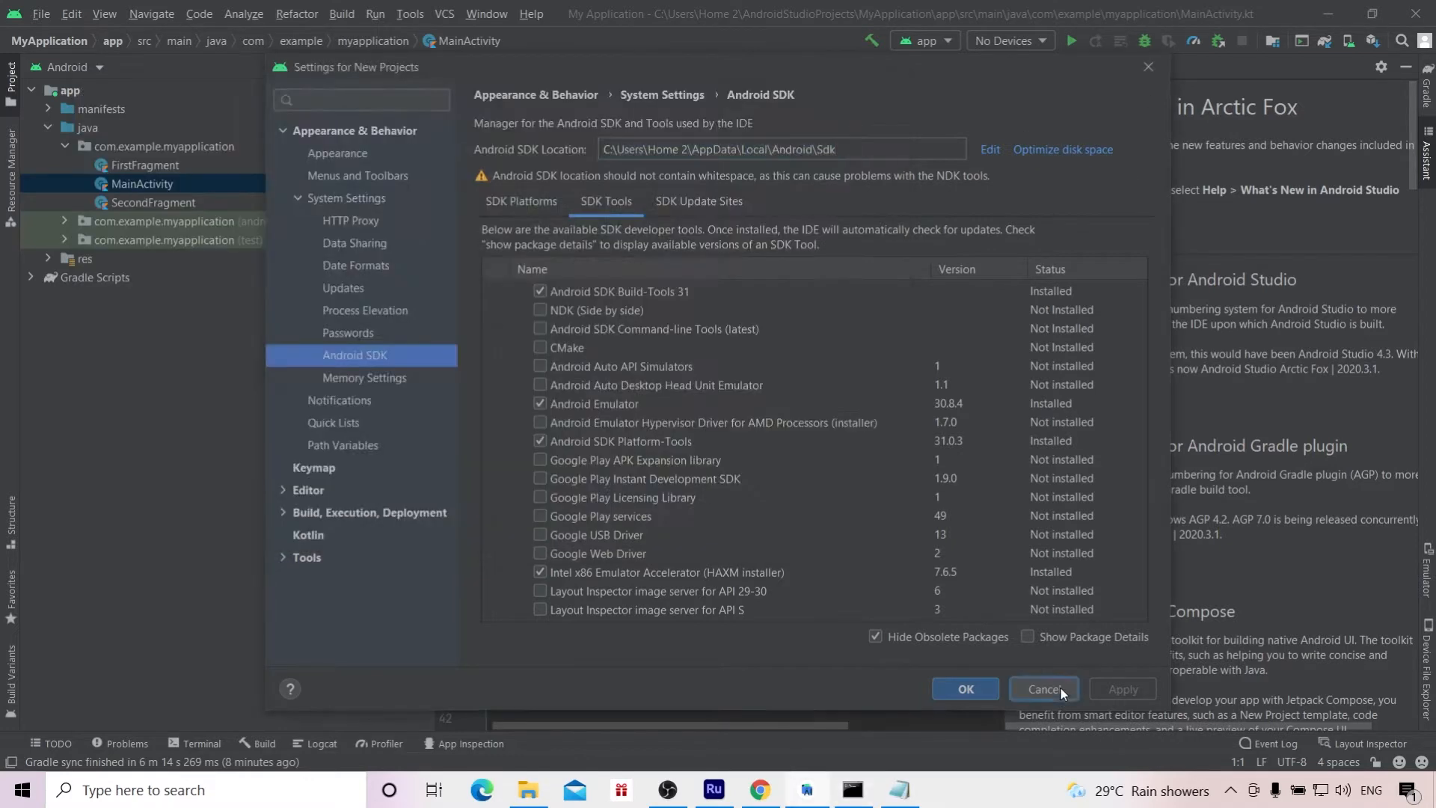
Step: Select Android SDK Command-line Tools (latest) for installation among the SDK tools in Android Studio's SDK Manager
click(1043, 688)
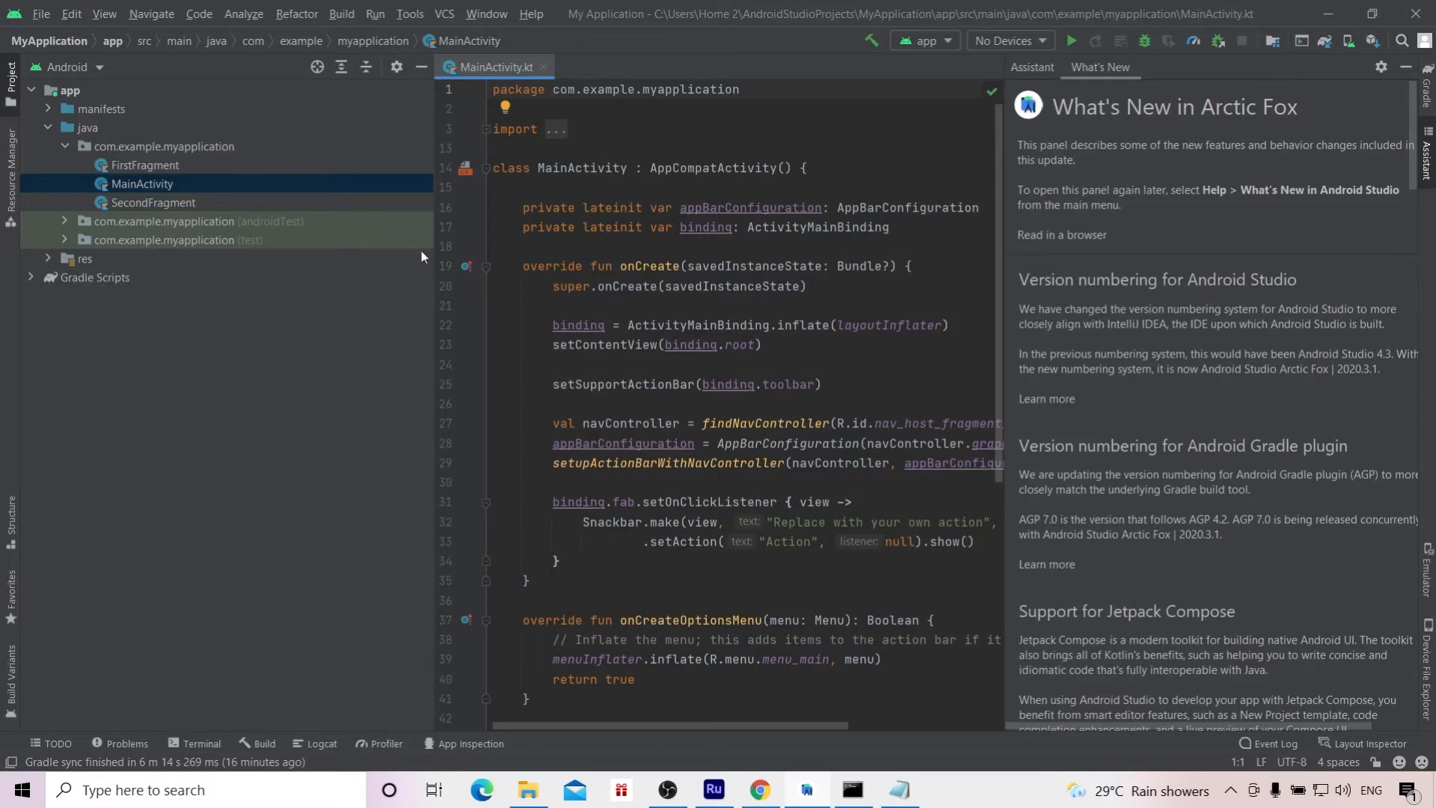
click(411, 13)
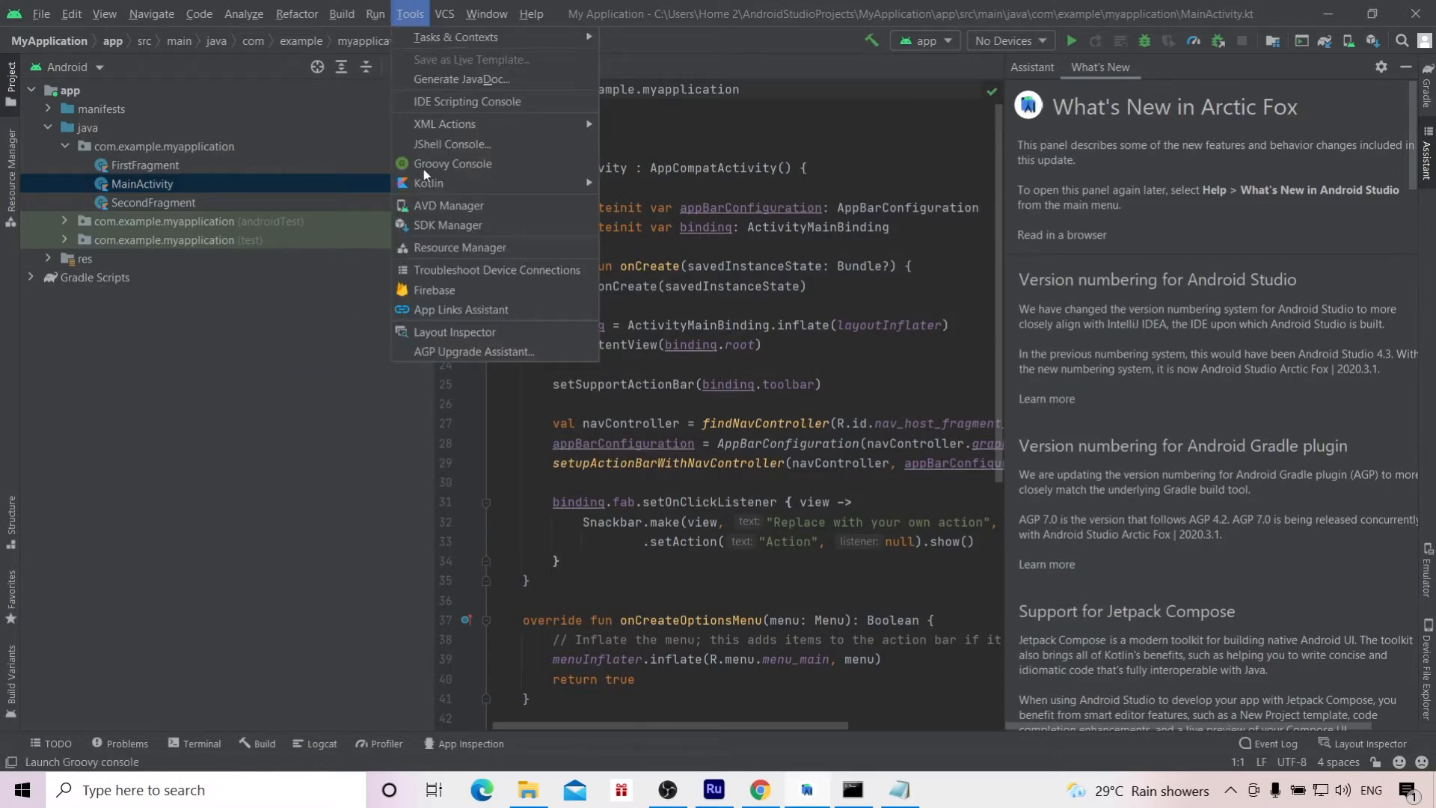
click(459, 226)
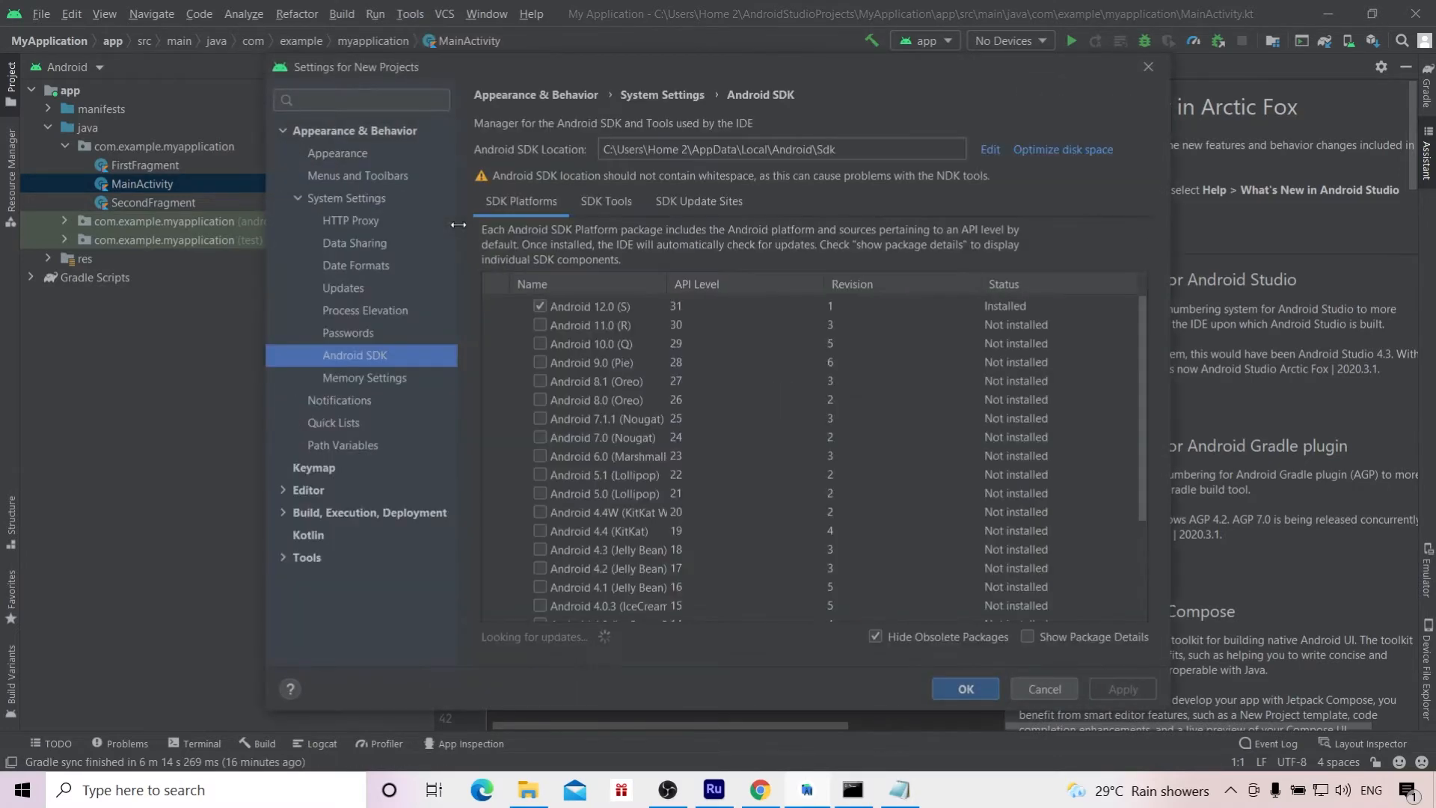
click(349, 333)
click(358, 356)
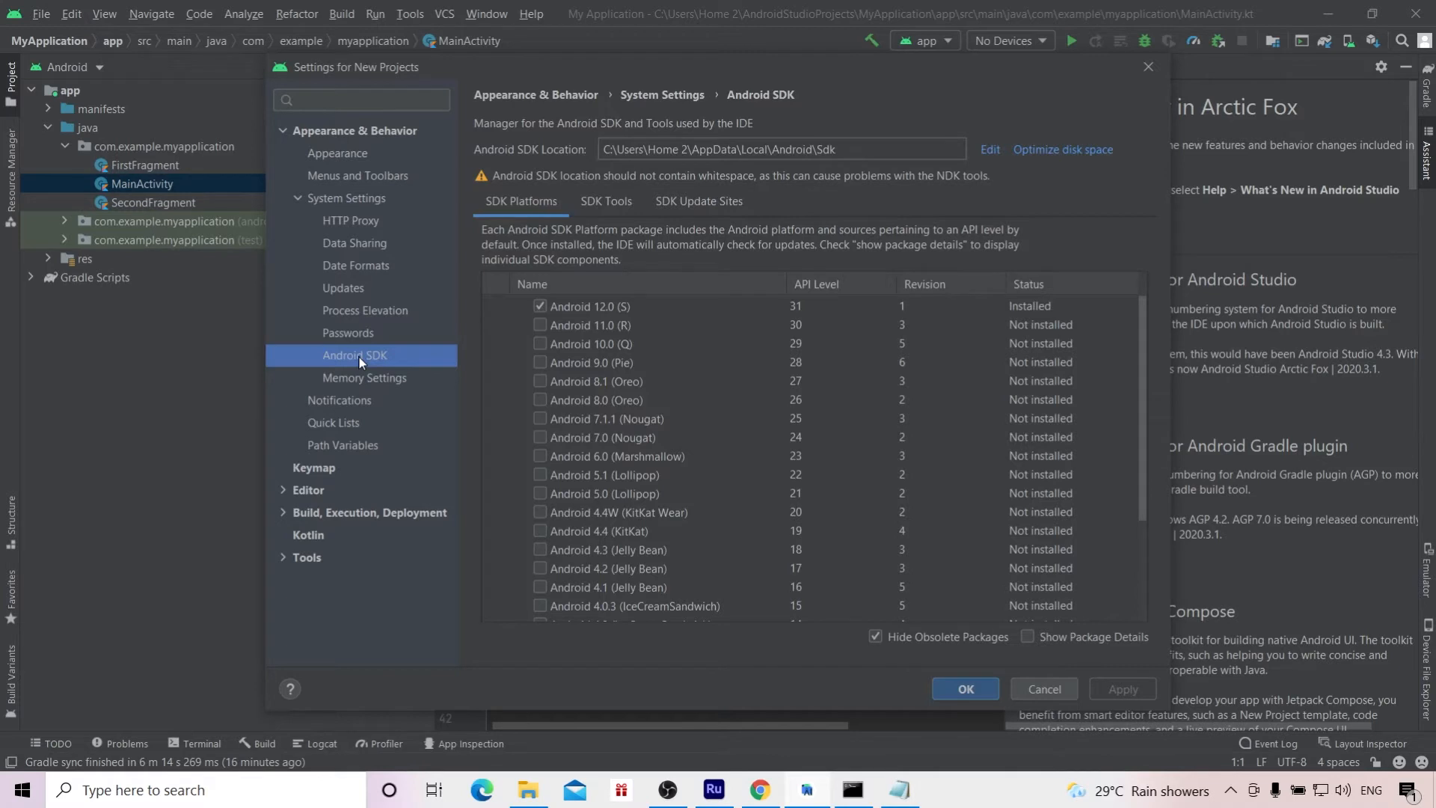
click(616, 198)
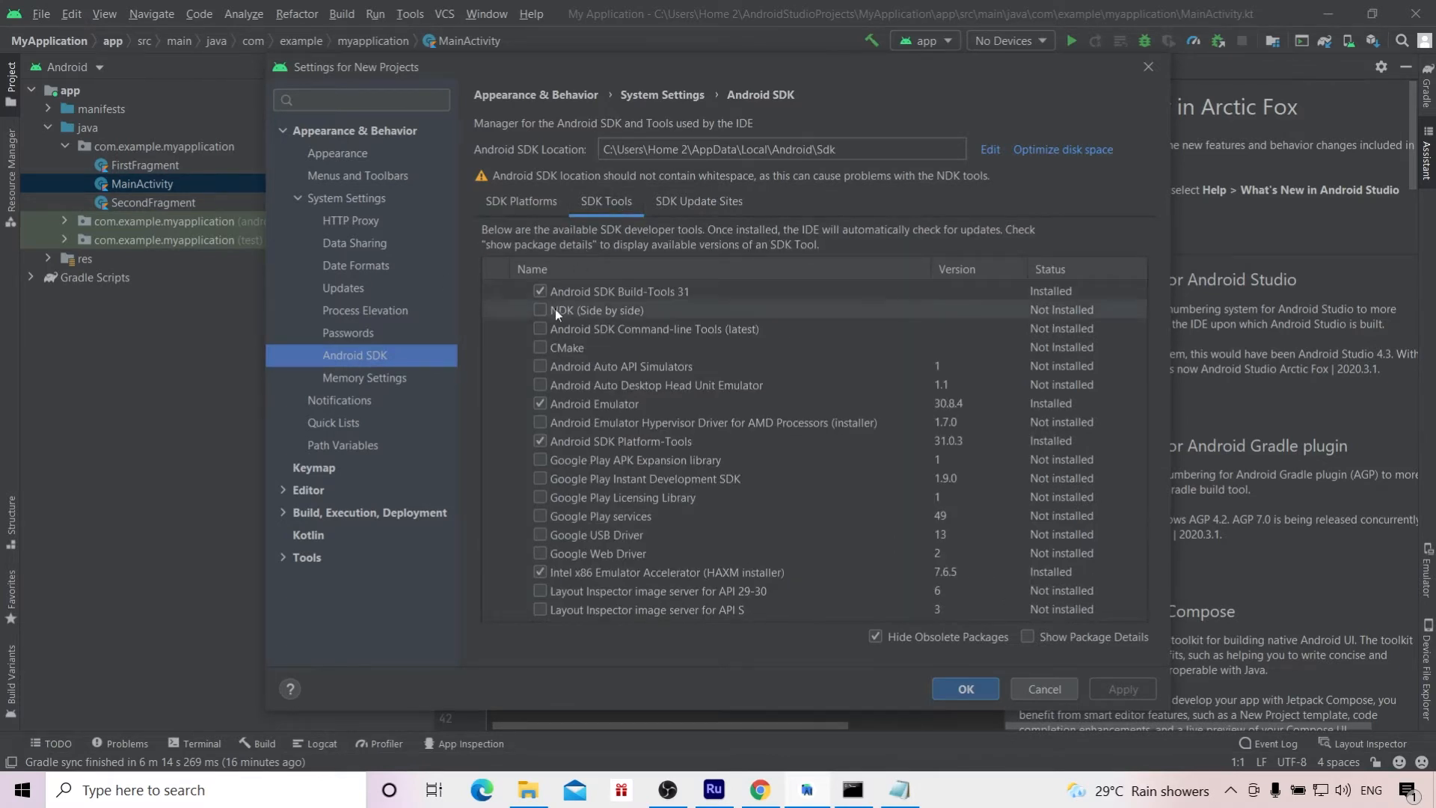
click(540, 329)
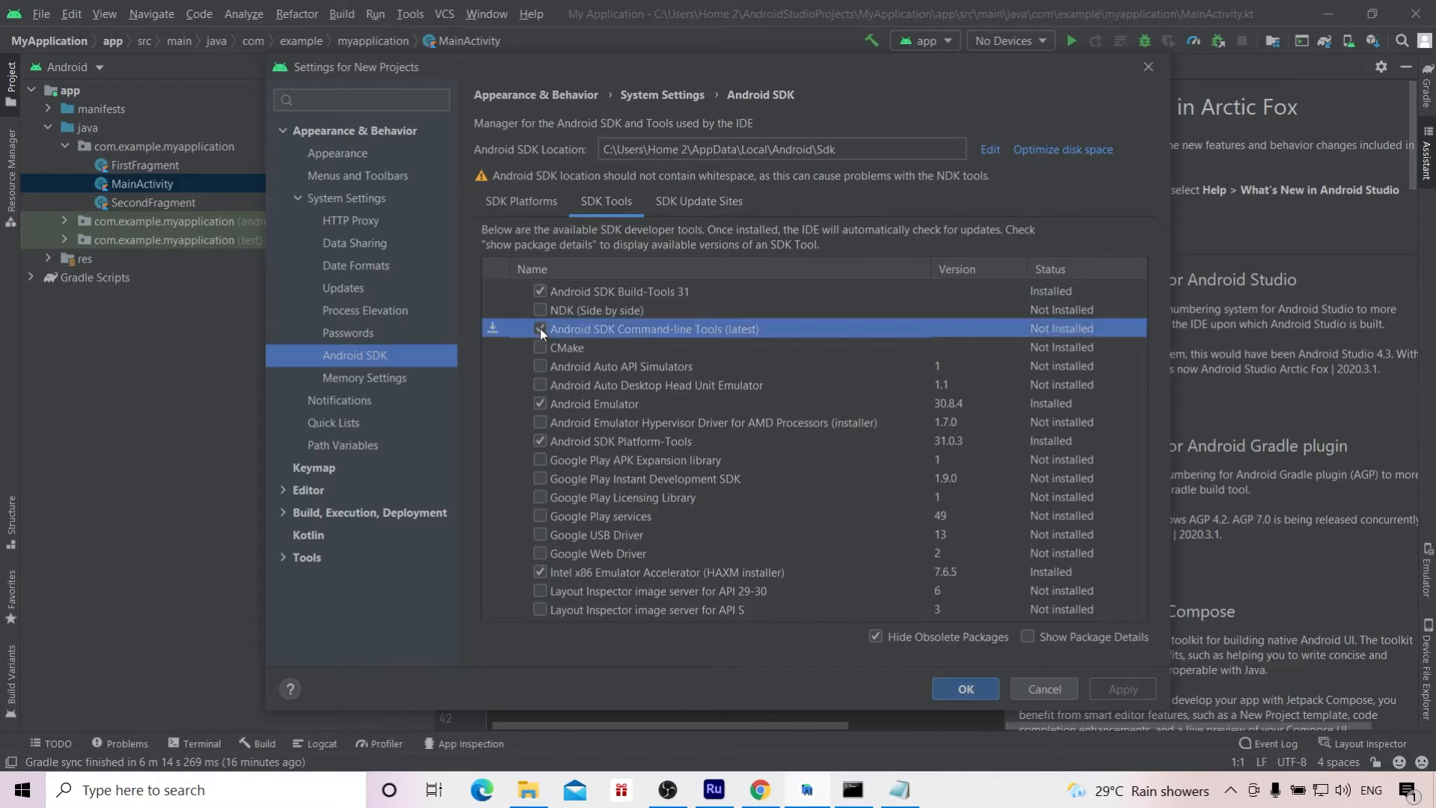
Step: Apply the SDK change, accept the android-sdk-license and install the Android SDK Command-line Tools
click(1118, 685)
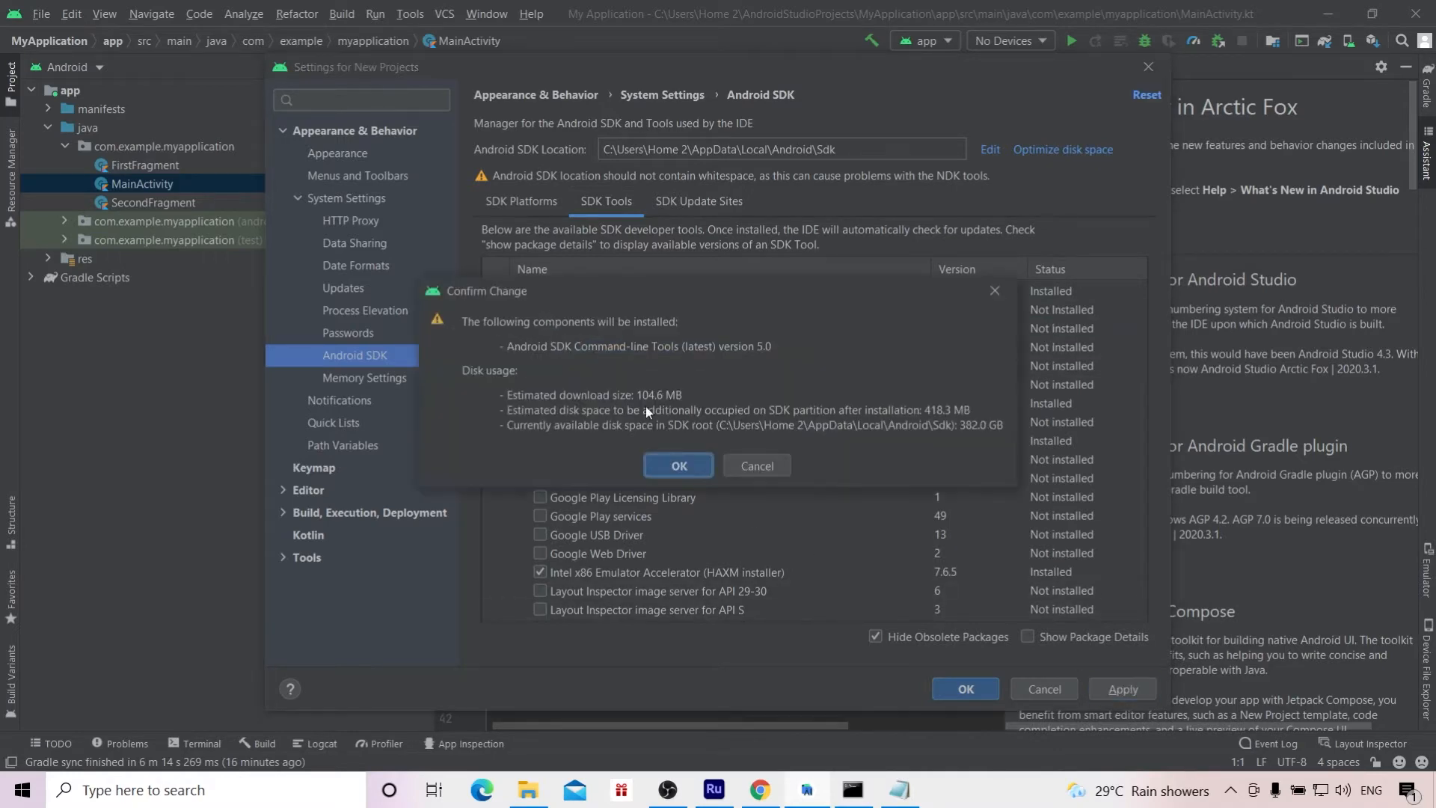
click(678, 466)
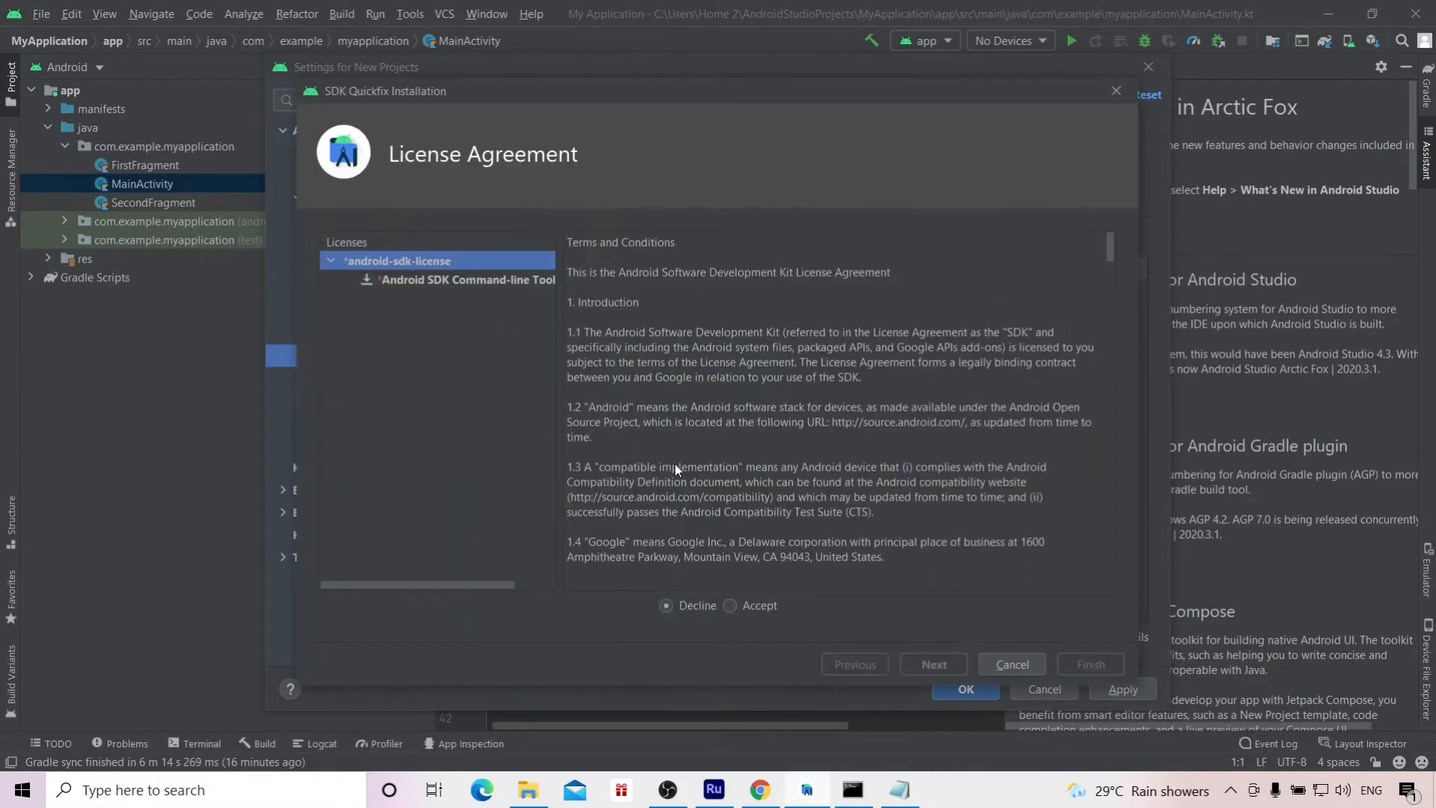
click(729, 606)
click(934, 664)
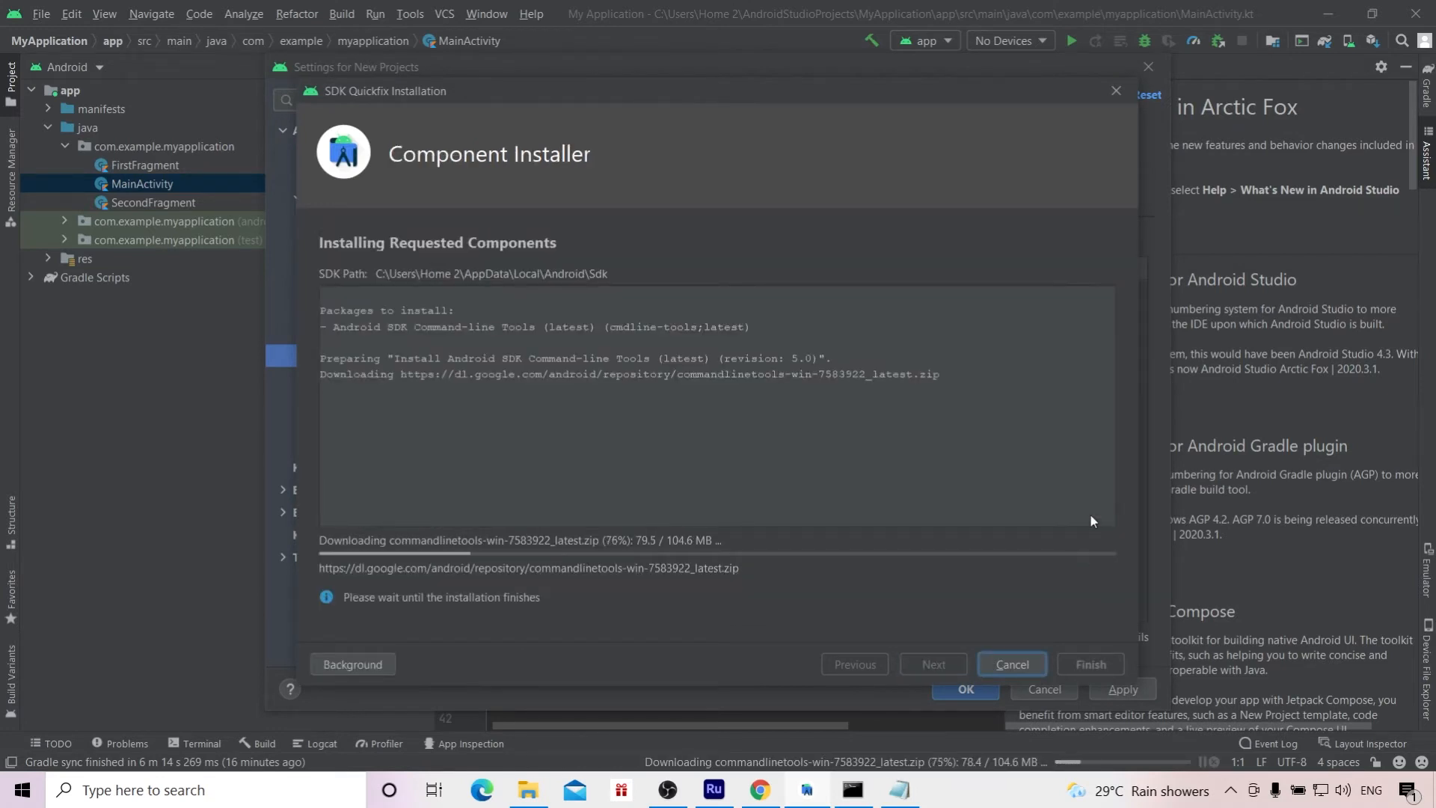
click(1095, 665)
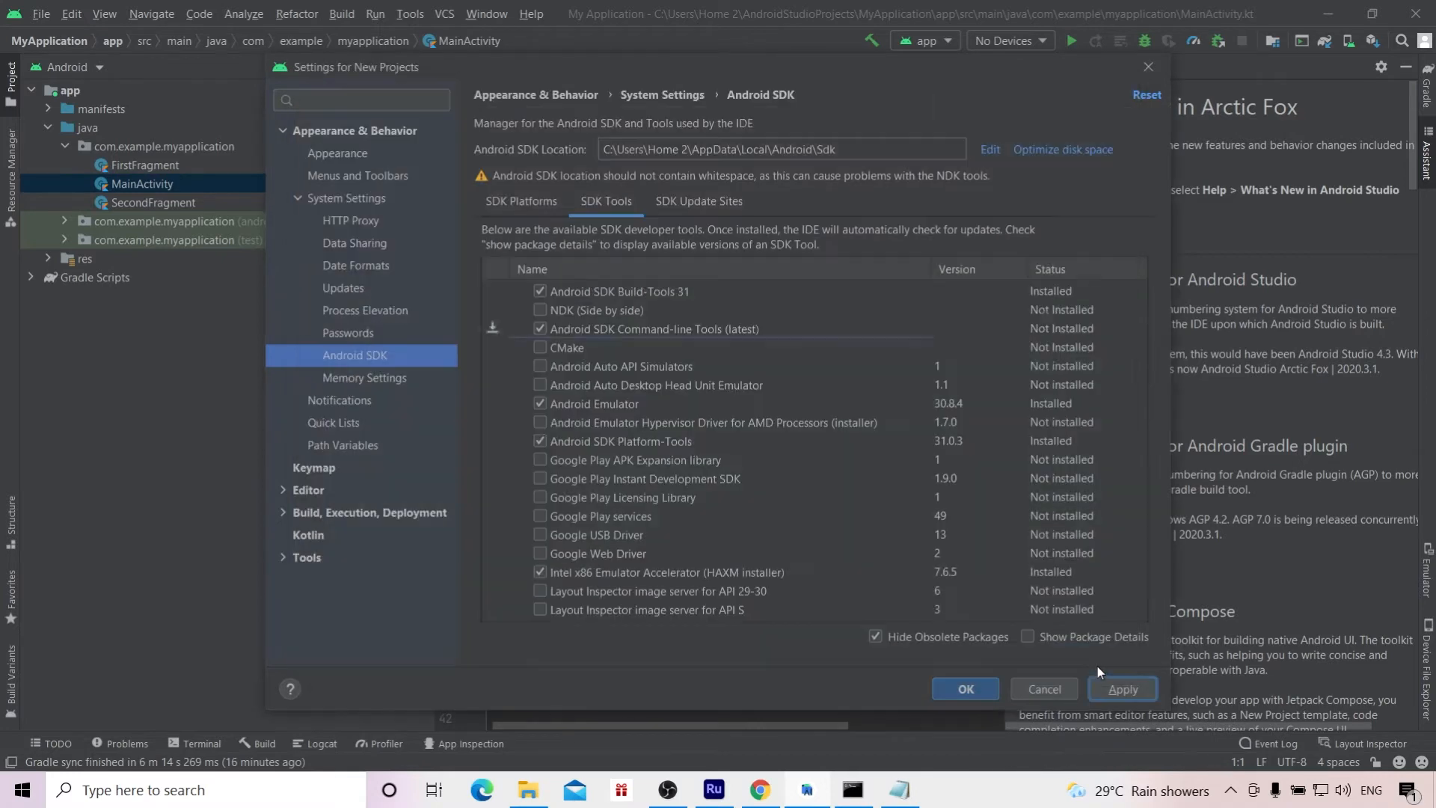
Step: Switch back to the Command Prompt and run flutter doctor again to recheck the Android toolchain
key(alt+Tab)
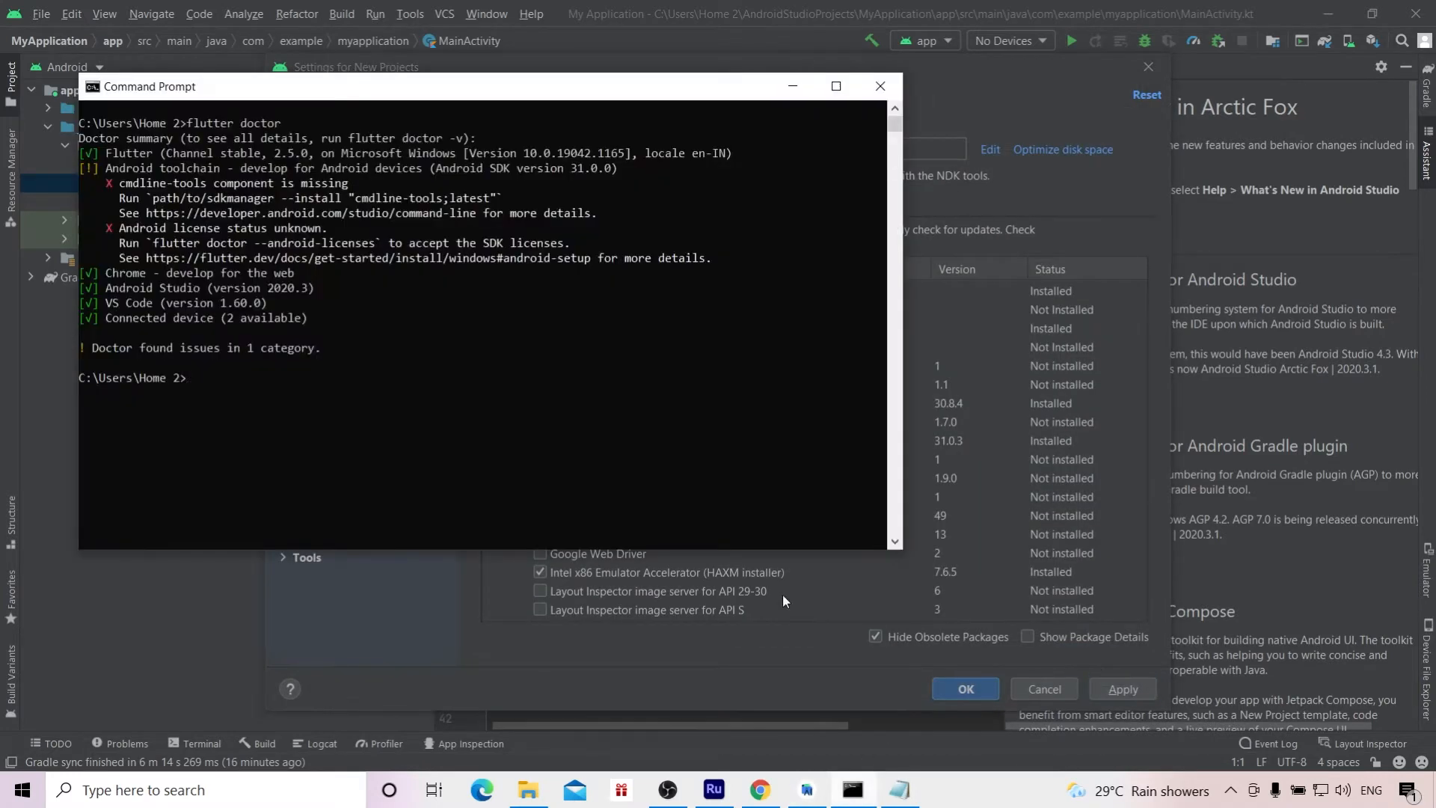
key(Up)
key(Return)
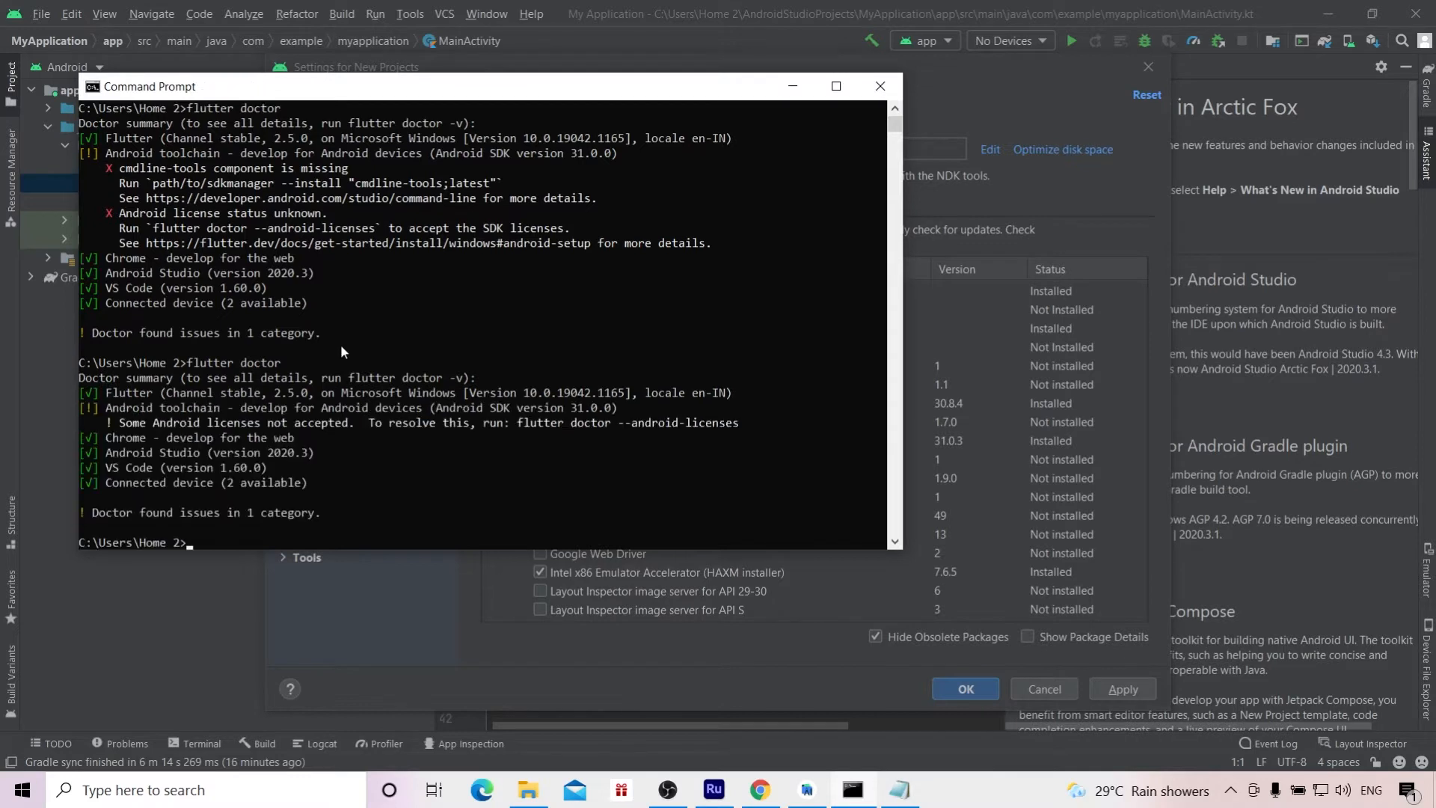
Step: Run flutter doctor --android-licenses in the Command Prompt and answer y to review the licenses not yet accepted
drag(622, 420, 738, 423)
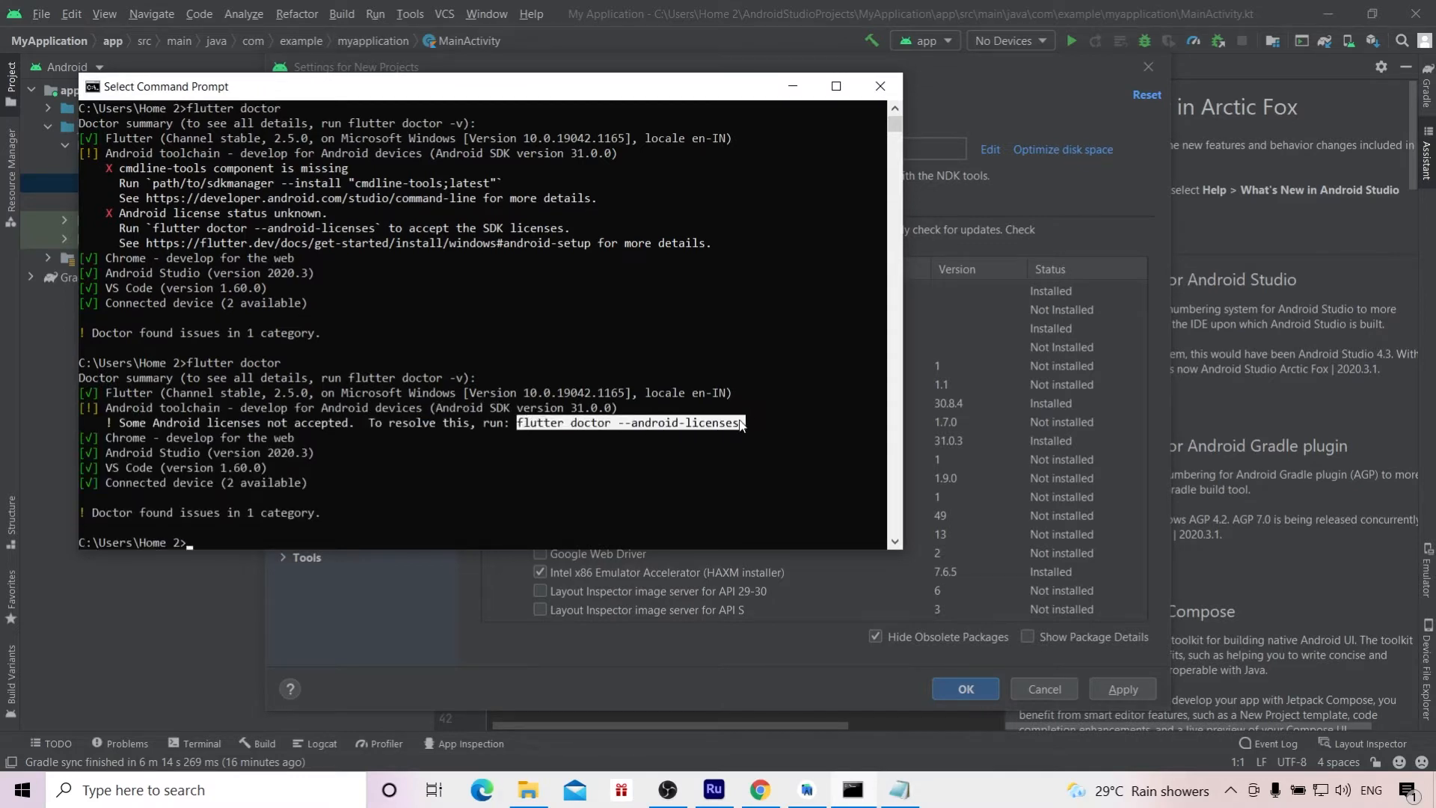
right_click(738, 423)
right_click(196, 544)
key(Return)
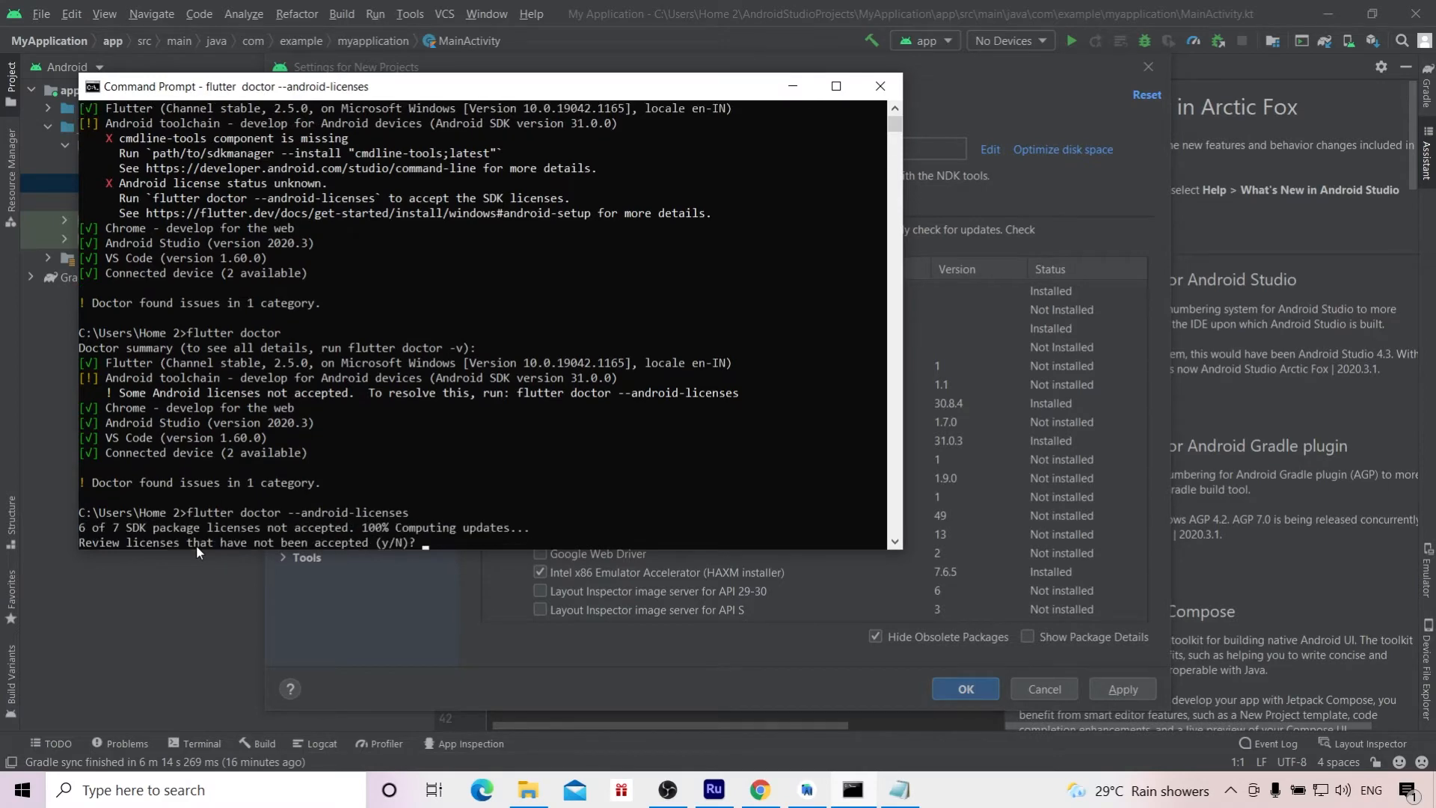
text(y)
key(Return)
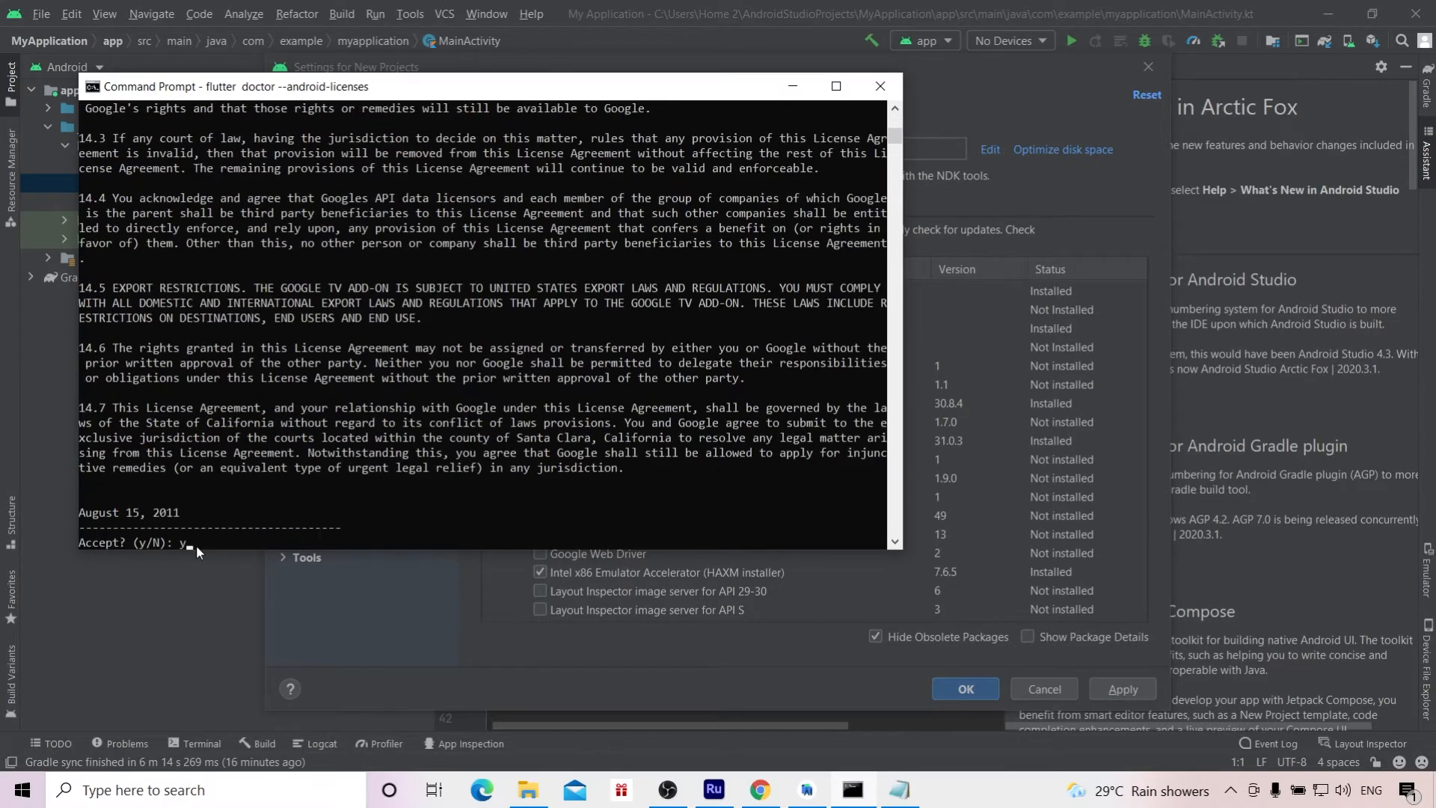
Step: Accept all six outstanding Android SDK package licenses by answering y to each one
text(y)
key(Return)
text(y)
key(Return)
text(y)
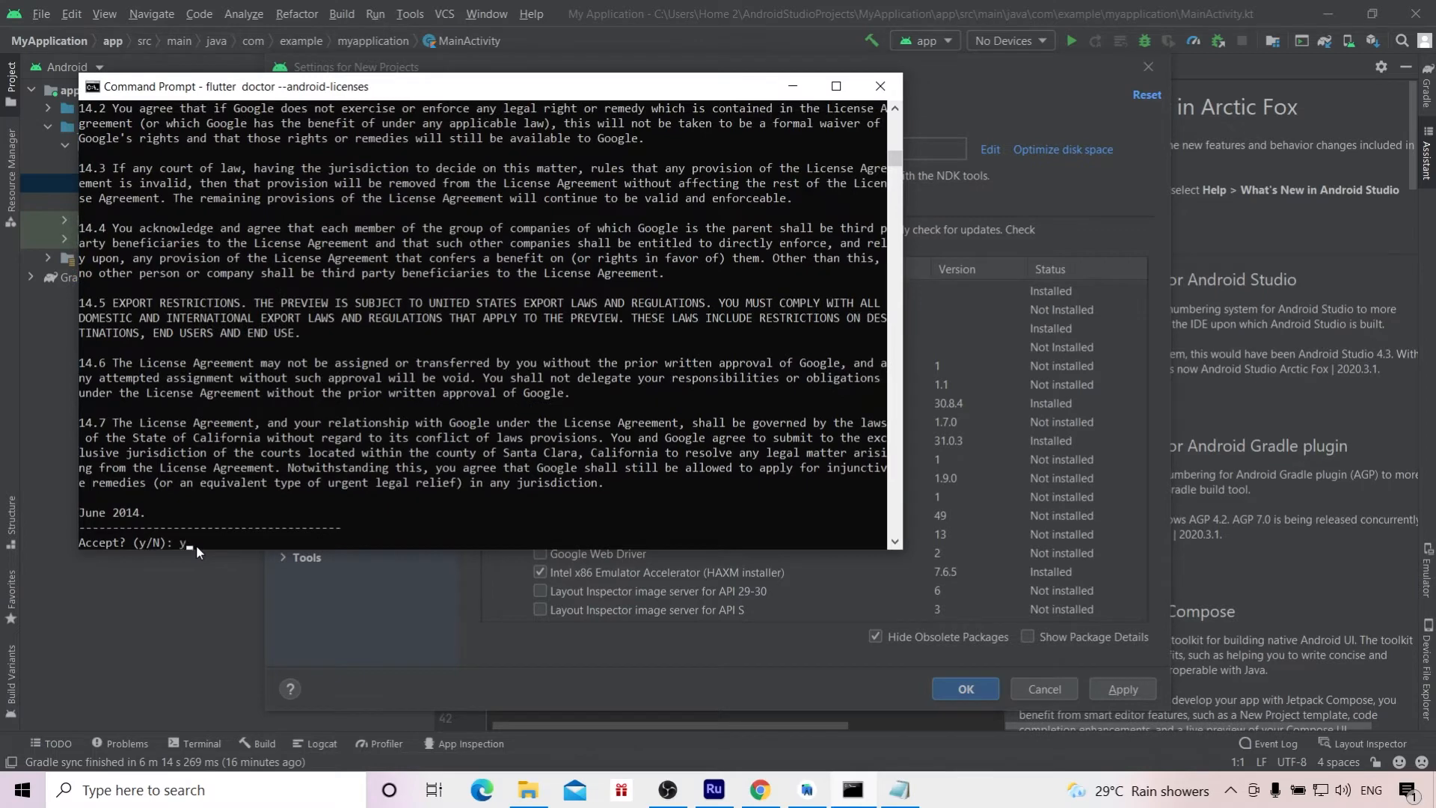
key(Return)
text(y)
key(Return)
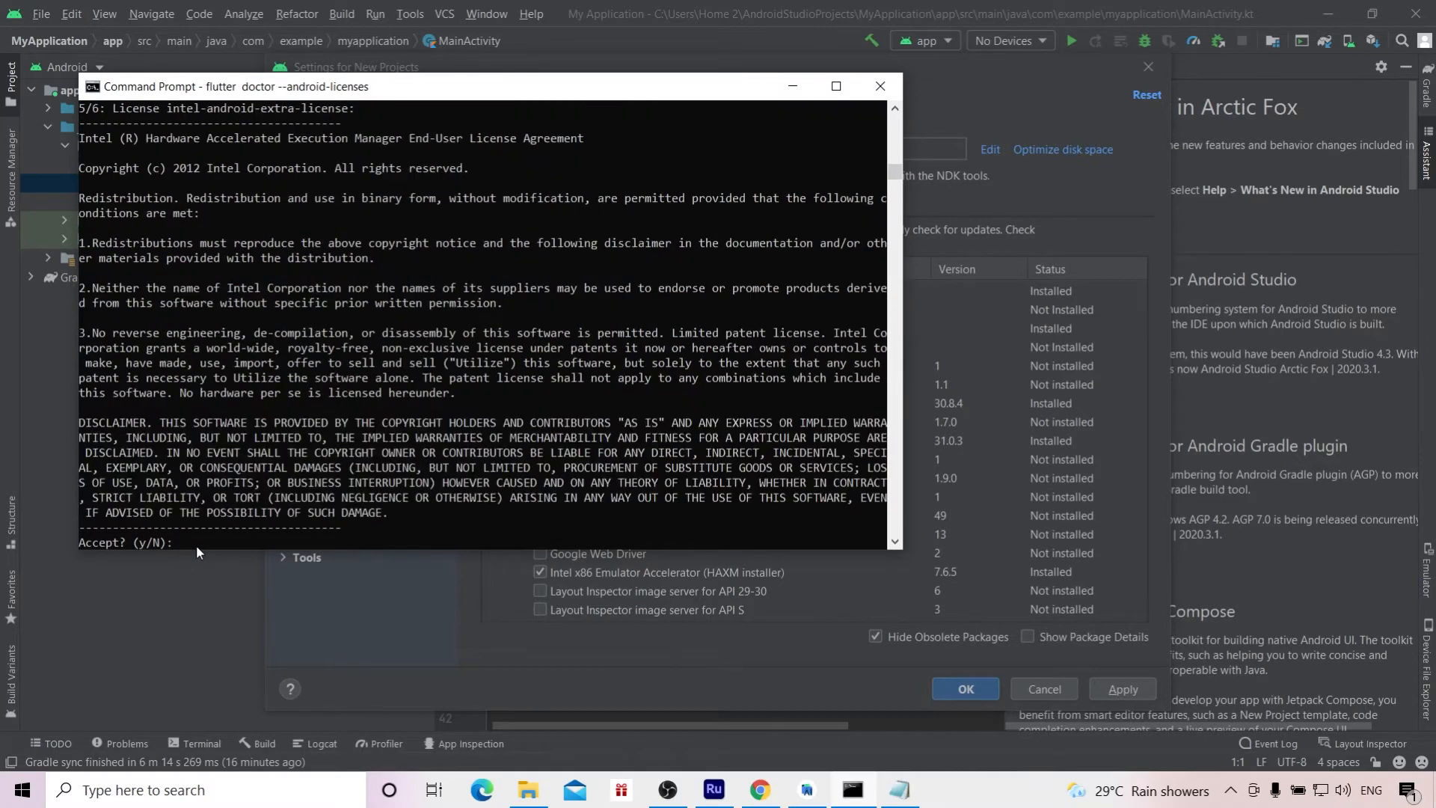
text(y)
key(Return)
text(y)
key(Return)
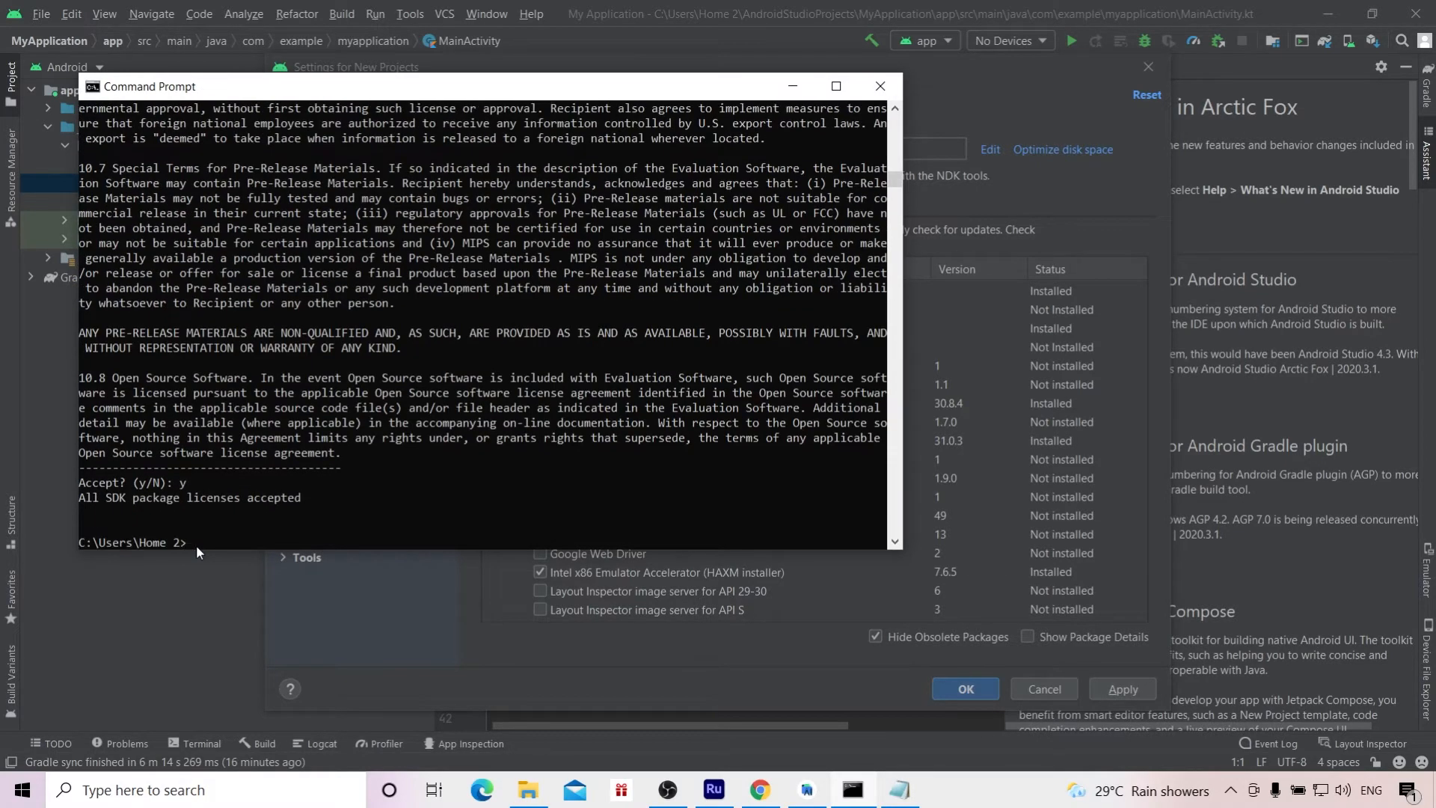
Step: Reuse the previous licenses command without its --android-licenses option to run flutter doctor once more
key(Up)
key(BackSpace)
key(BackSpace)
key(BackSpace)
key(BackSpace)
key(BackSpace)
key(BackSpace)
key(BackSpace)
key(BackSpace)
key(BackSpace)
key(BackSpace)
key(BackSpace)
key(BackSpace)
key(BackSpace)
key(BackSpace)
key(BackSpace)
key(BackSpace)
key(BackSpace)
key(BackSpace)
key(BackSpace)
key(Return)
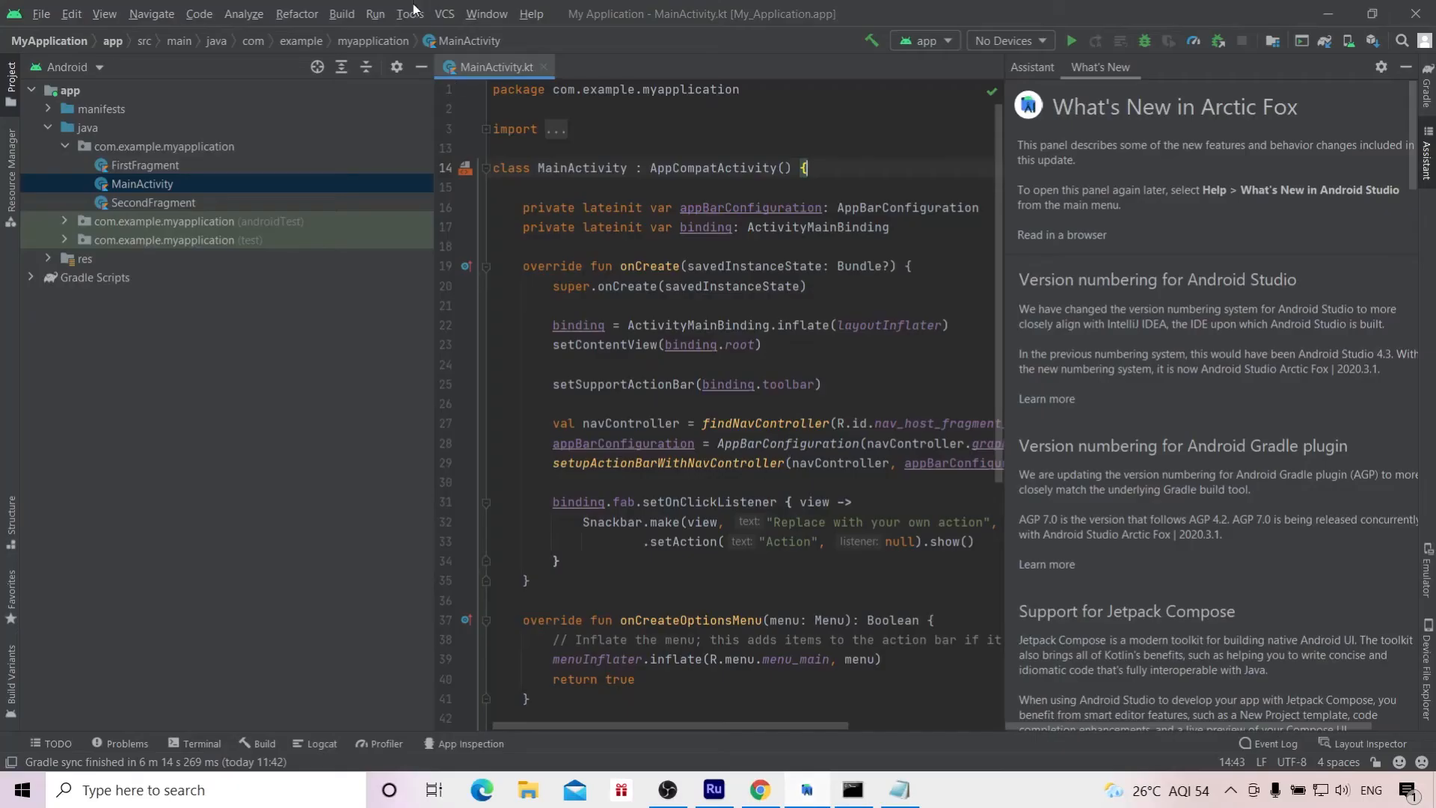
Step: Start creating a virtual device in Android Studio's AVD Manager with the Pixel 2 phone as hardware
click(410, 14)
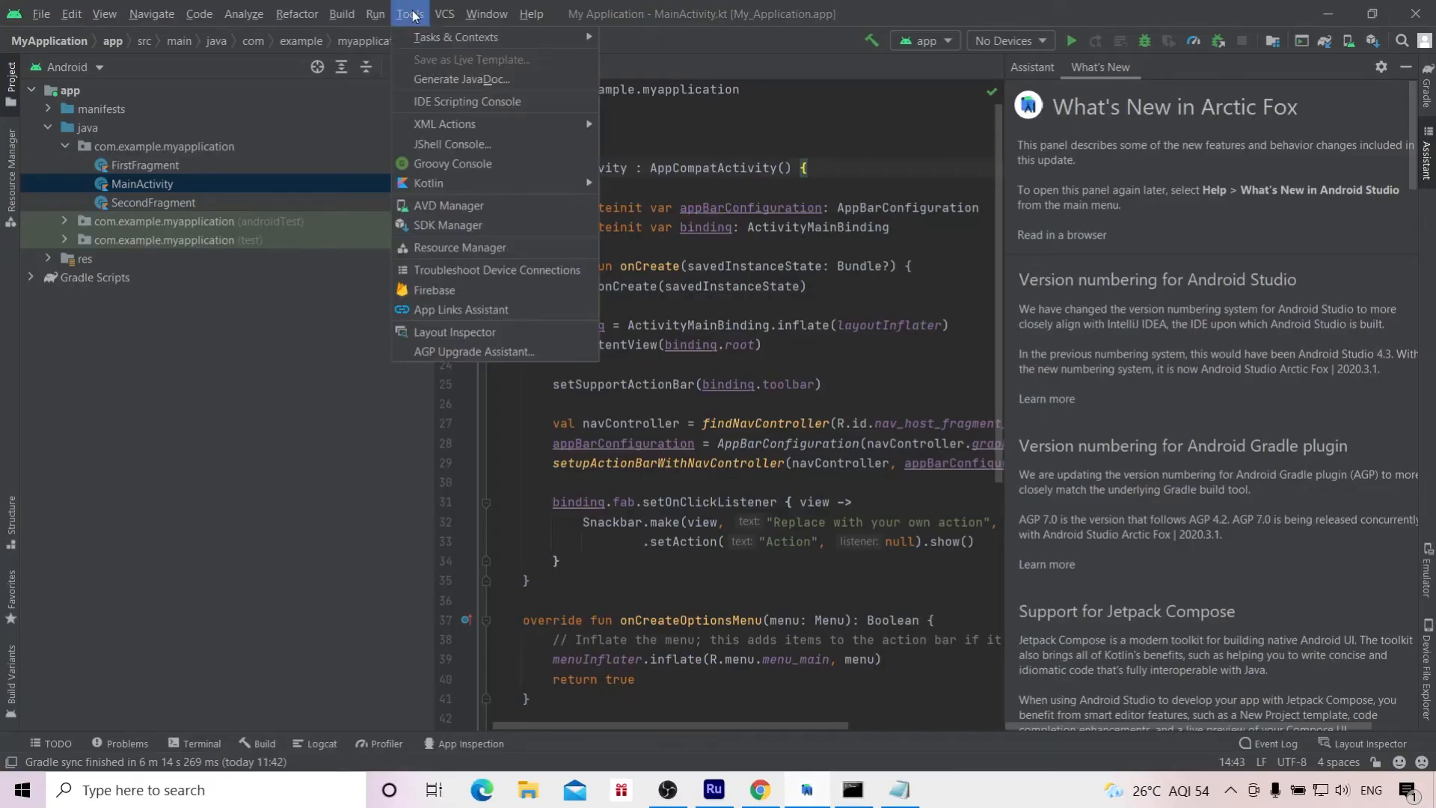
click(468, 213)
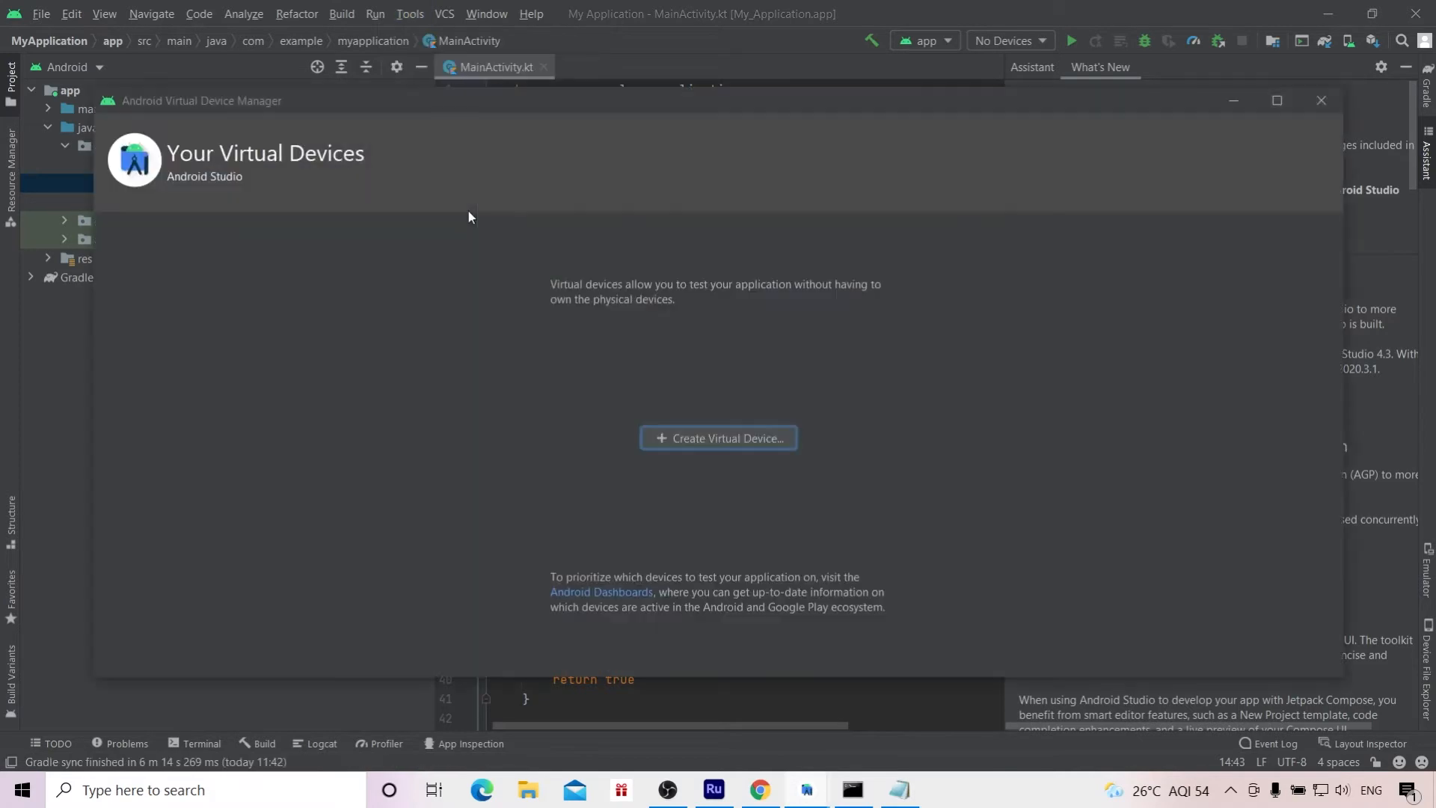
click(697, 439)
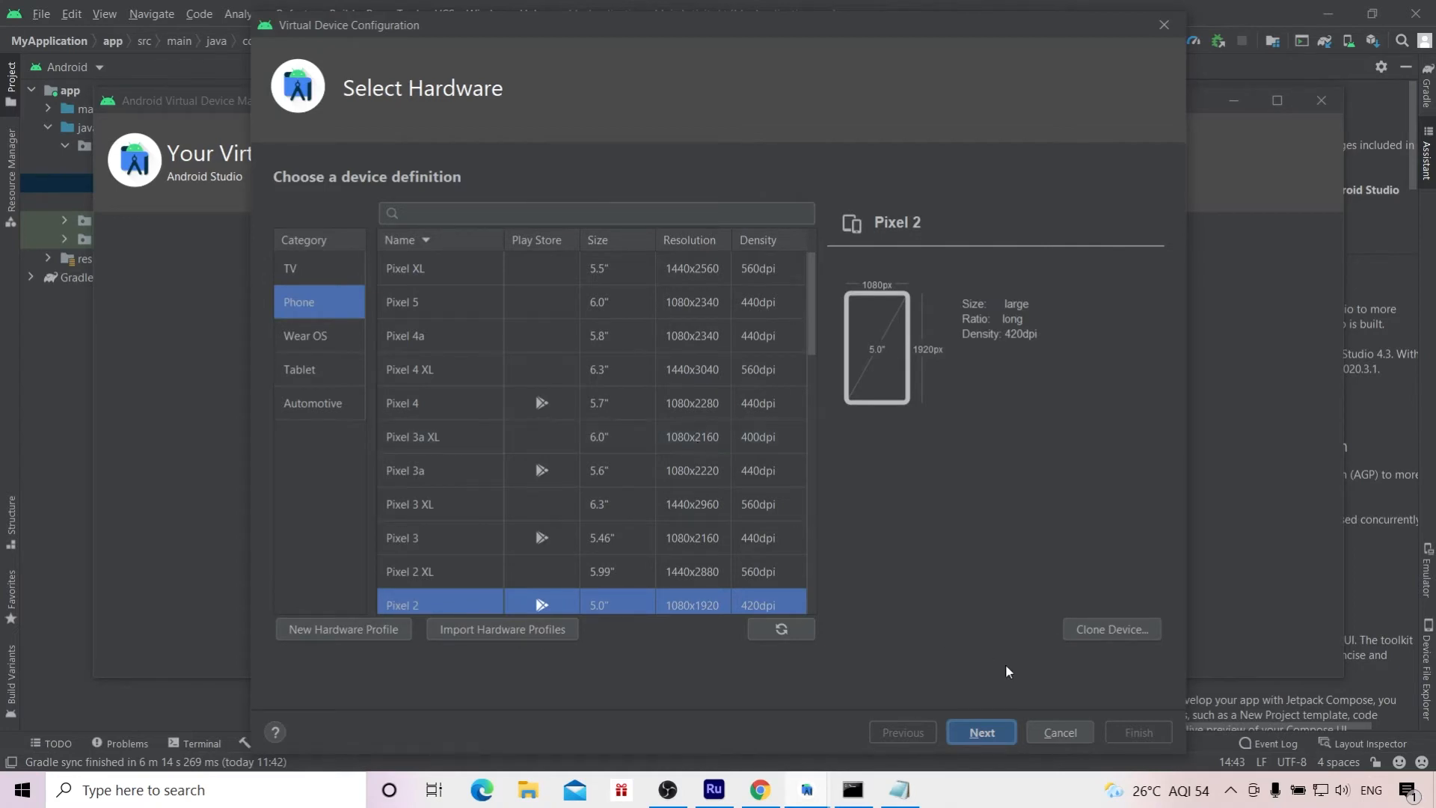
click(981, 734)
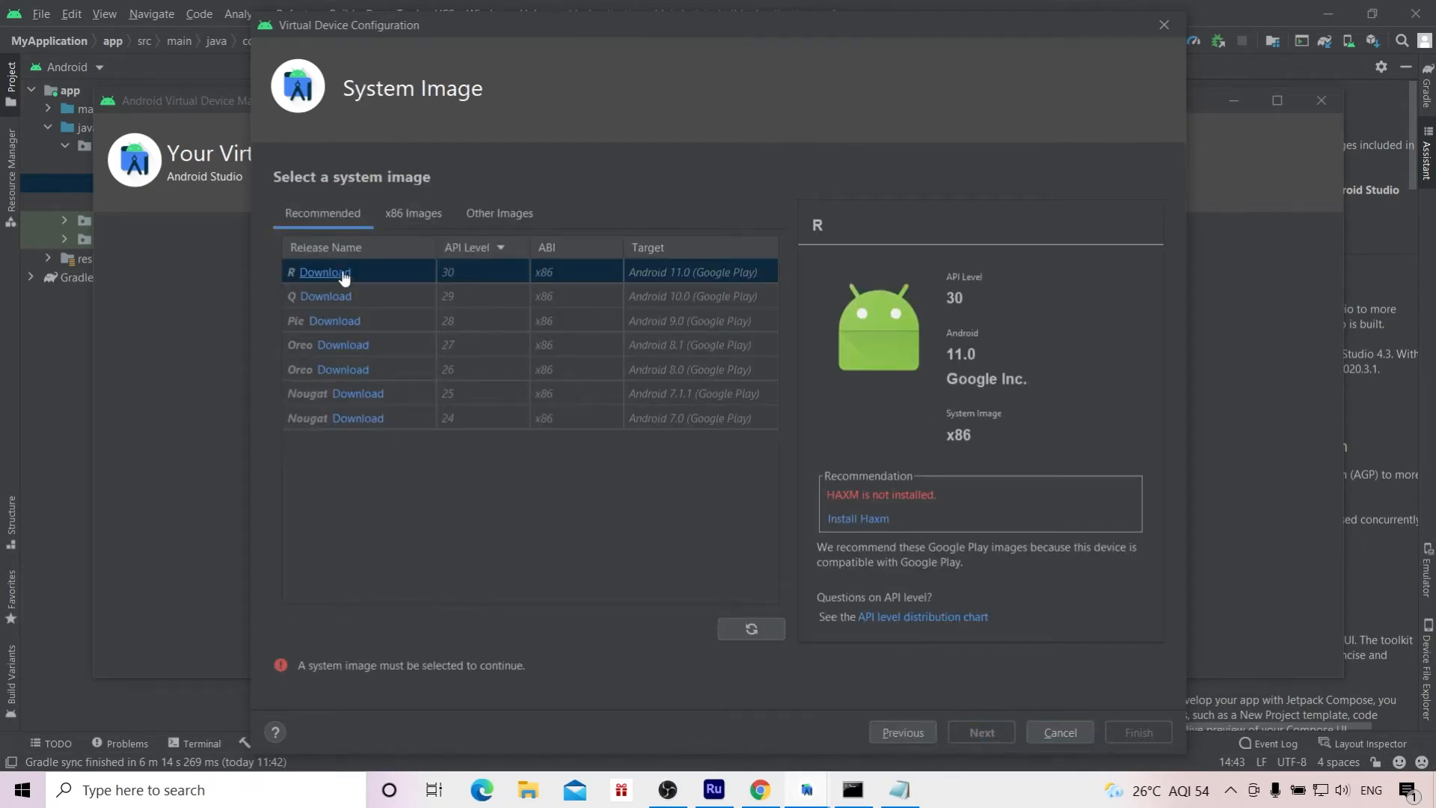
Step: Download the R system image (API 30, x86, Android 11.0) and continue with it to the virtual device's configuration check
click(341, 272)
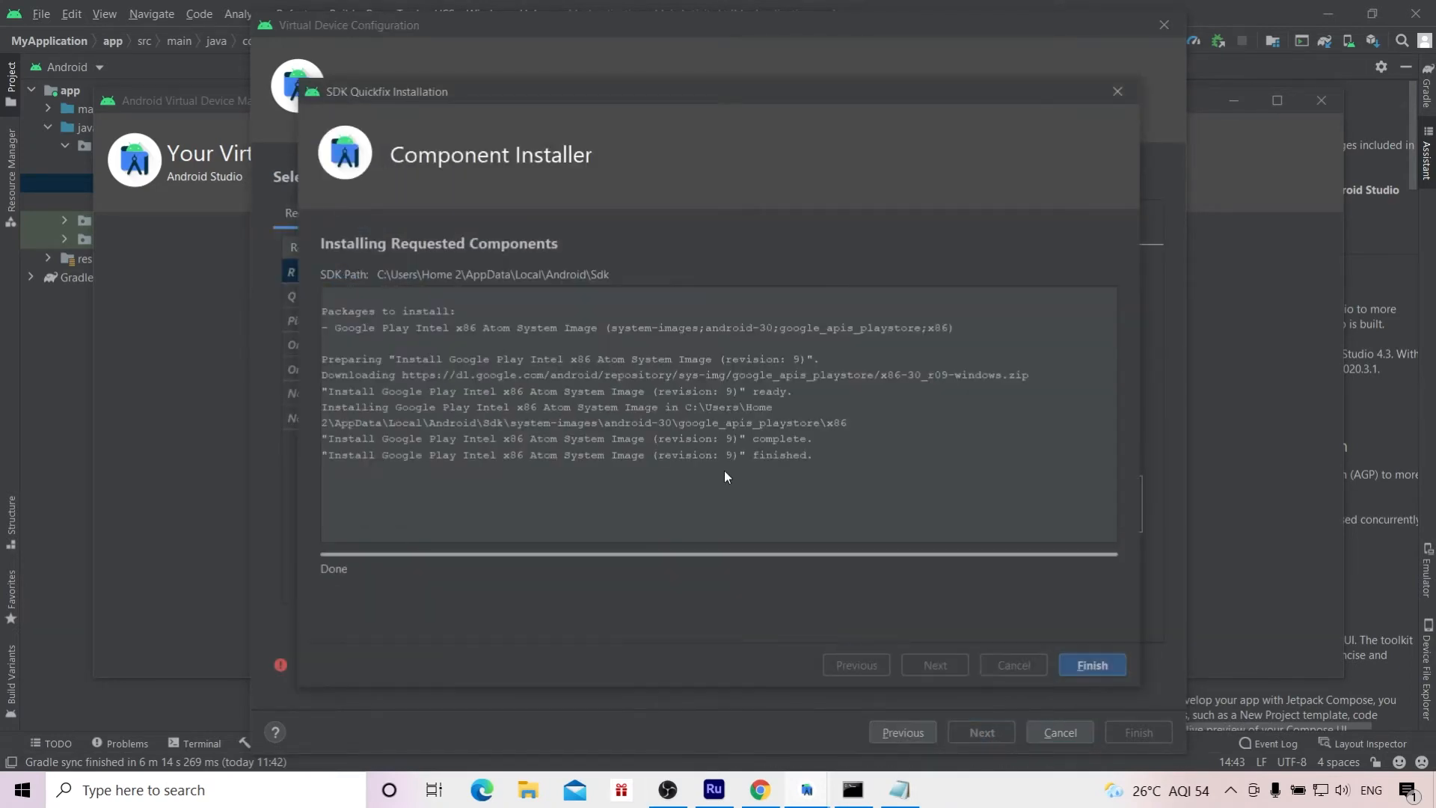
click(1078, 665)
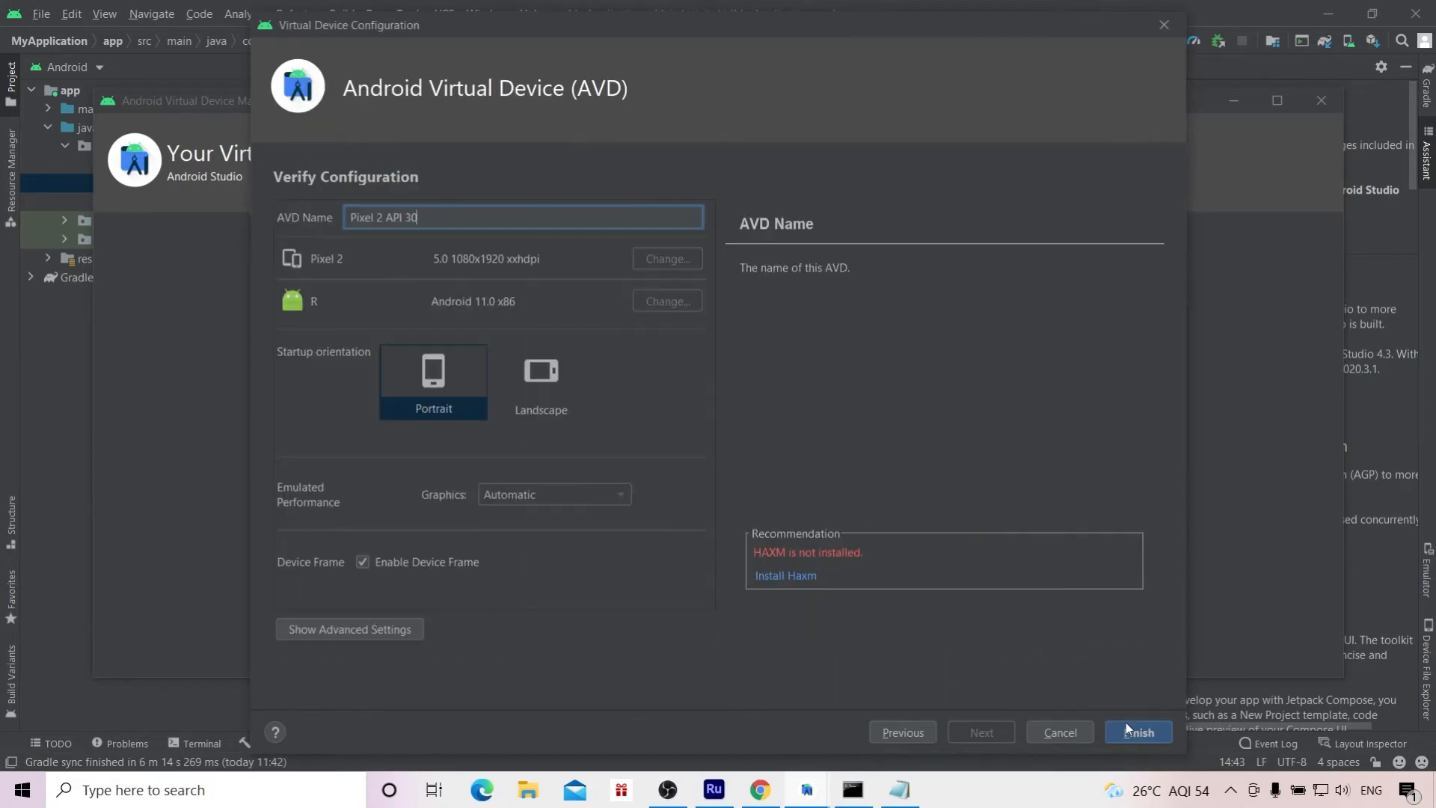
click(902, 732)
click(981, 732)
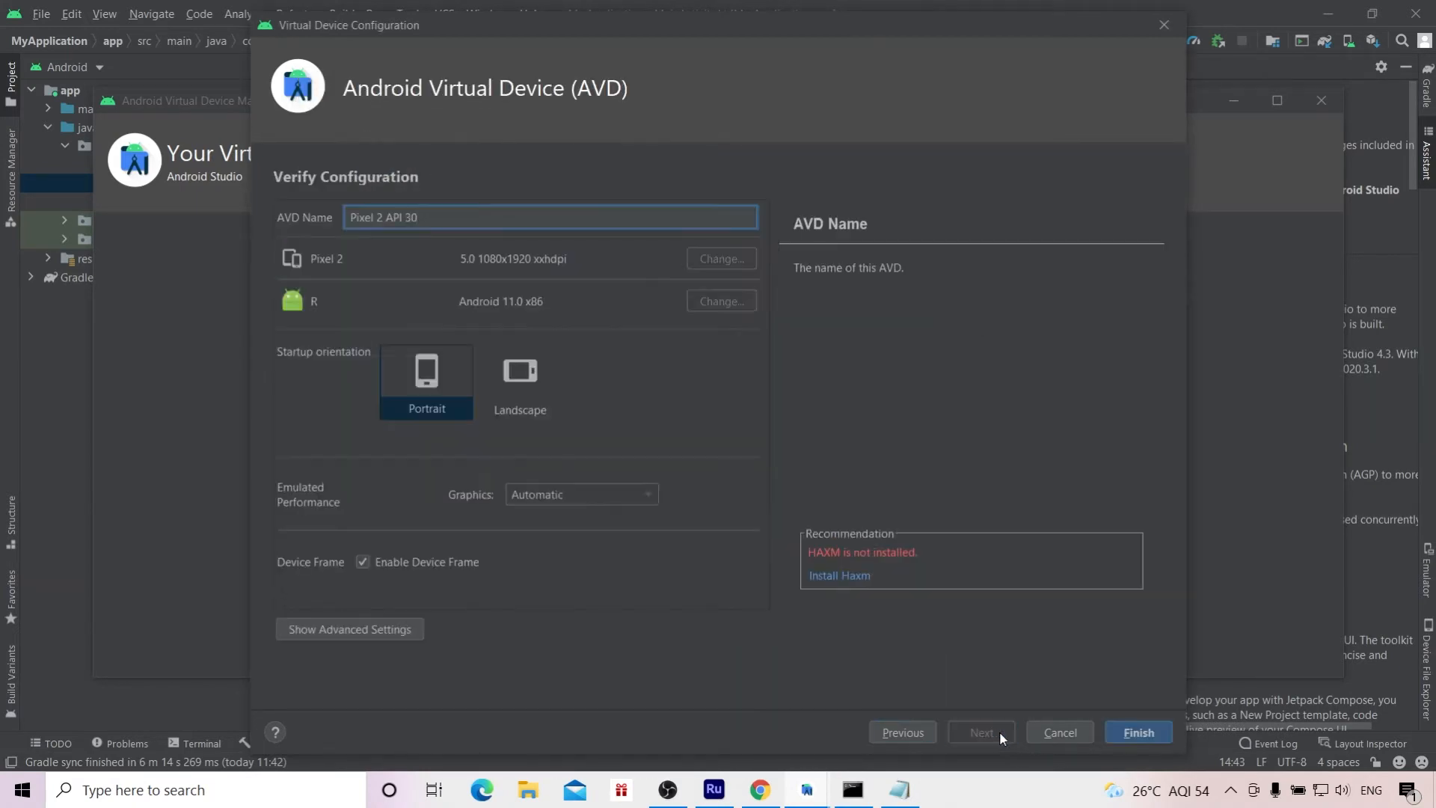
Step: Finish creating the Pixel 2 API 30 virtual device with the R system image and portrait startup orientation
click(1117, 731)
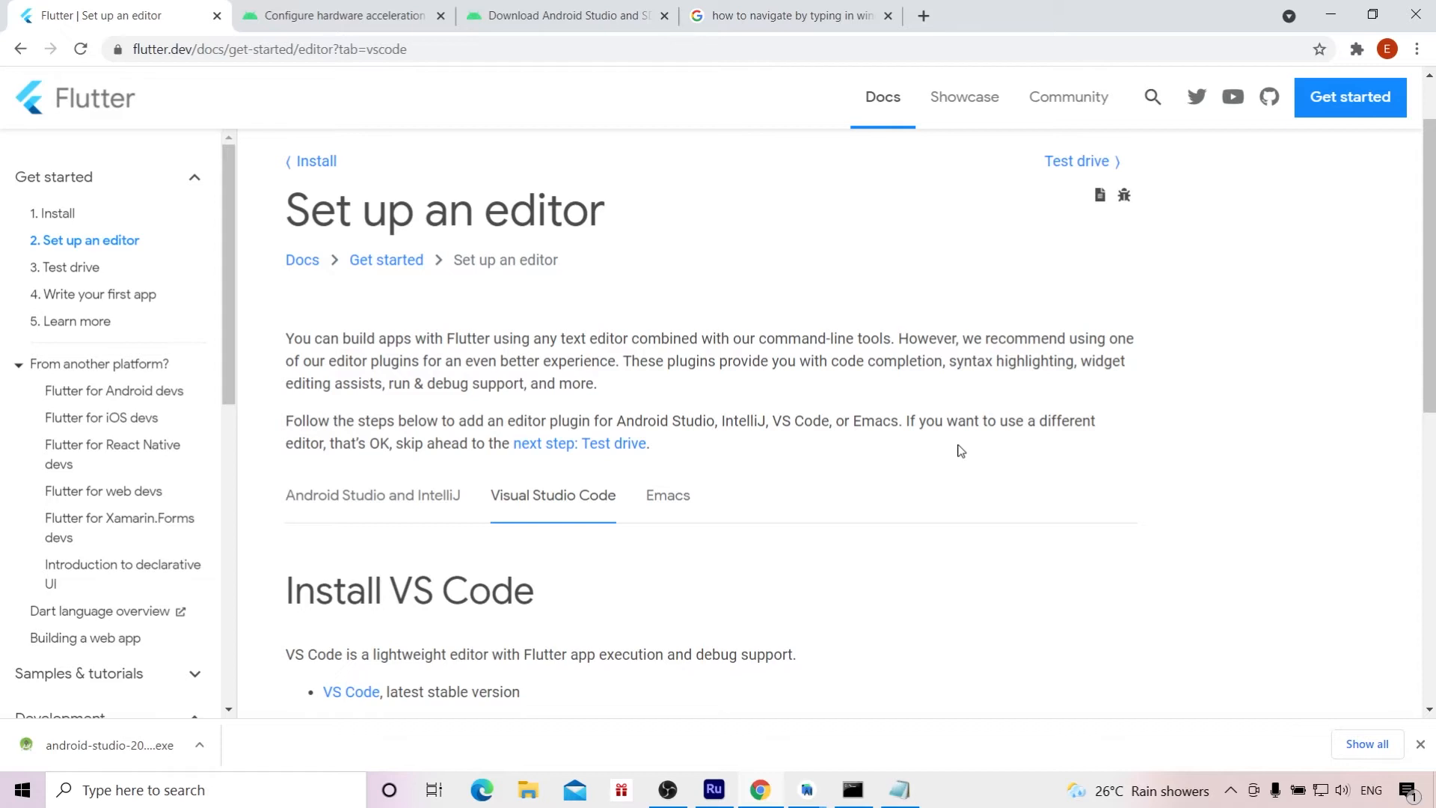
Step: Switch to Chrome, open the VS Code download site from Flutter's editor setup page in a new tab, and return to the Flutter guide
scroll(627, 459, down, 2)
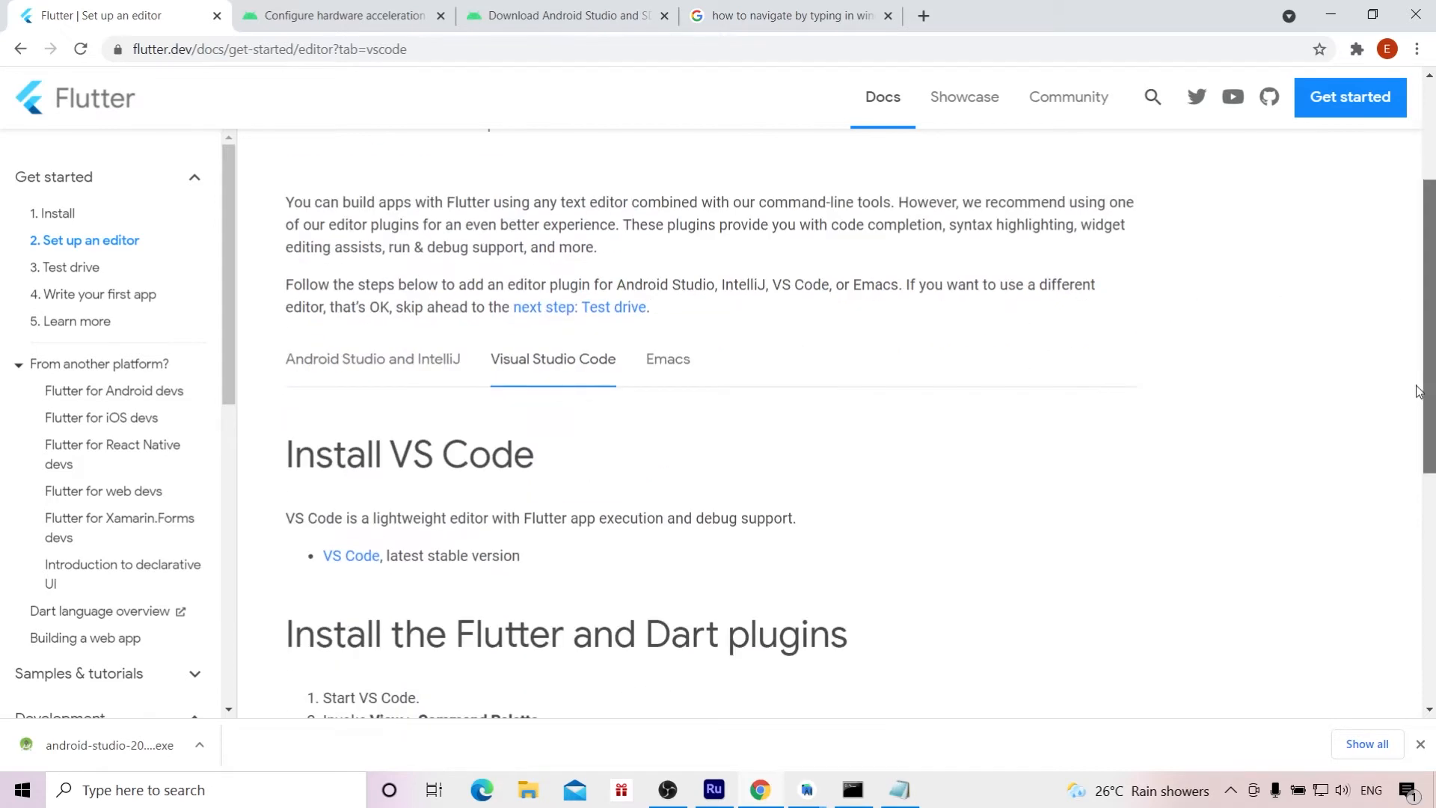
right_click(338, 559)
click(367, 574)
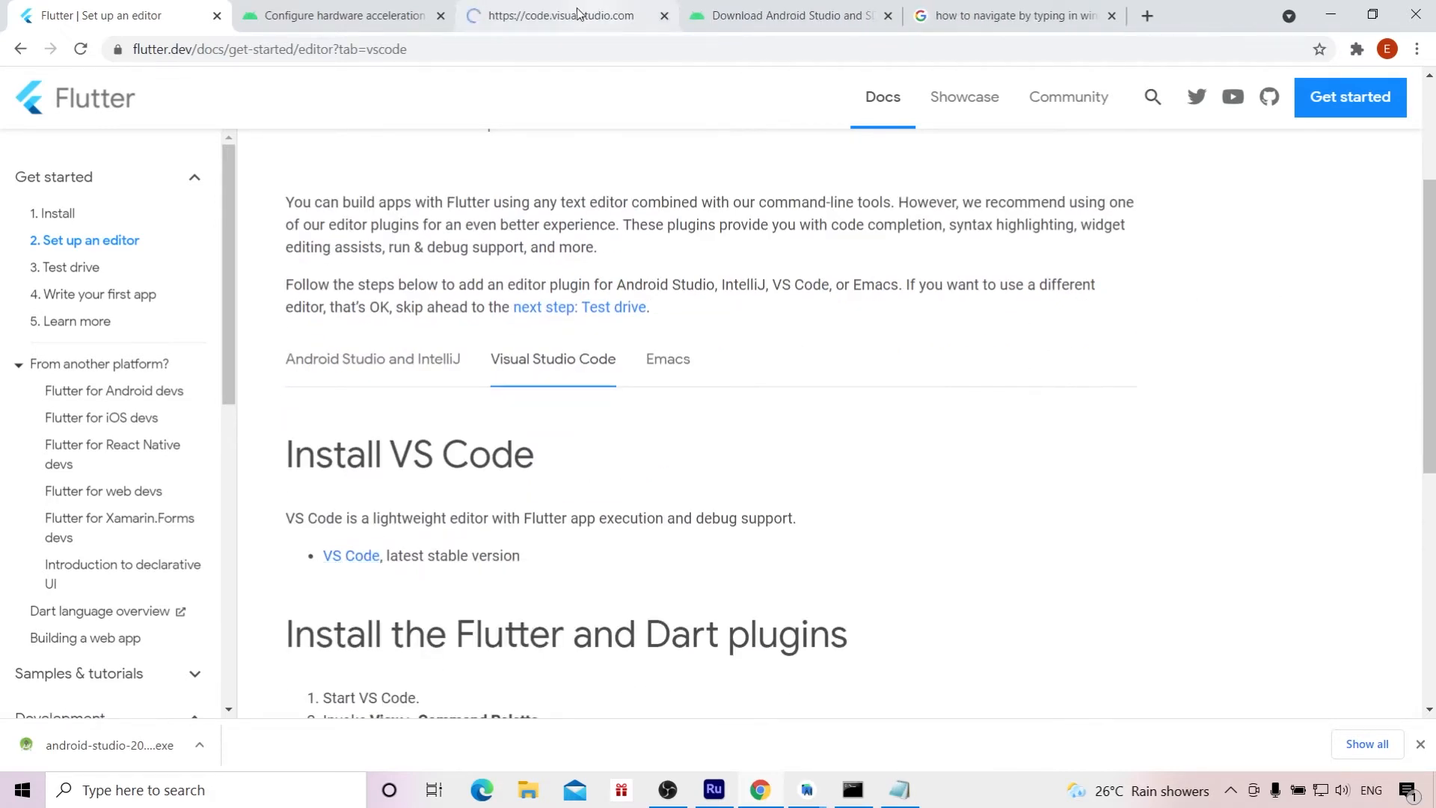
click(566, 17)
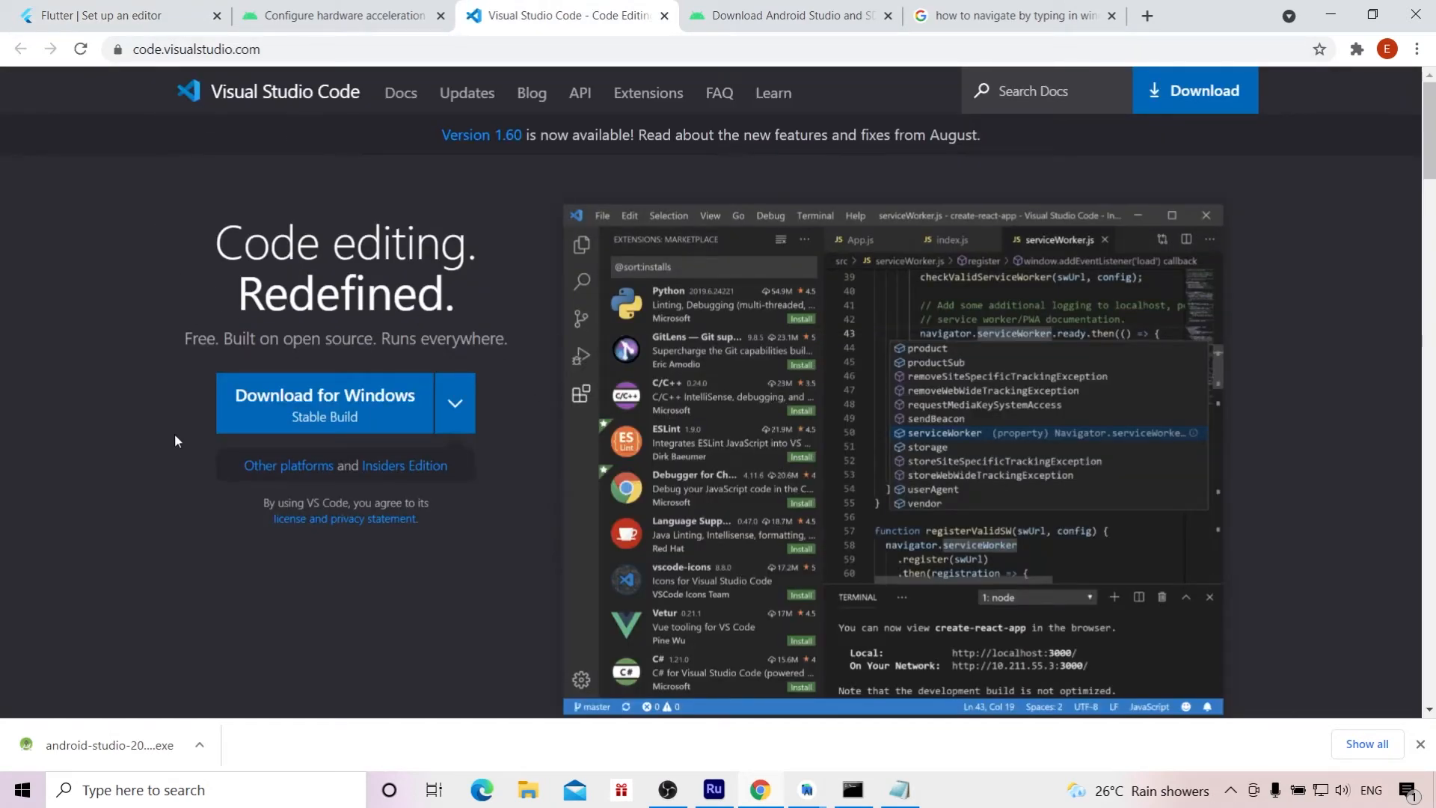
click(112, 16)
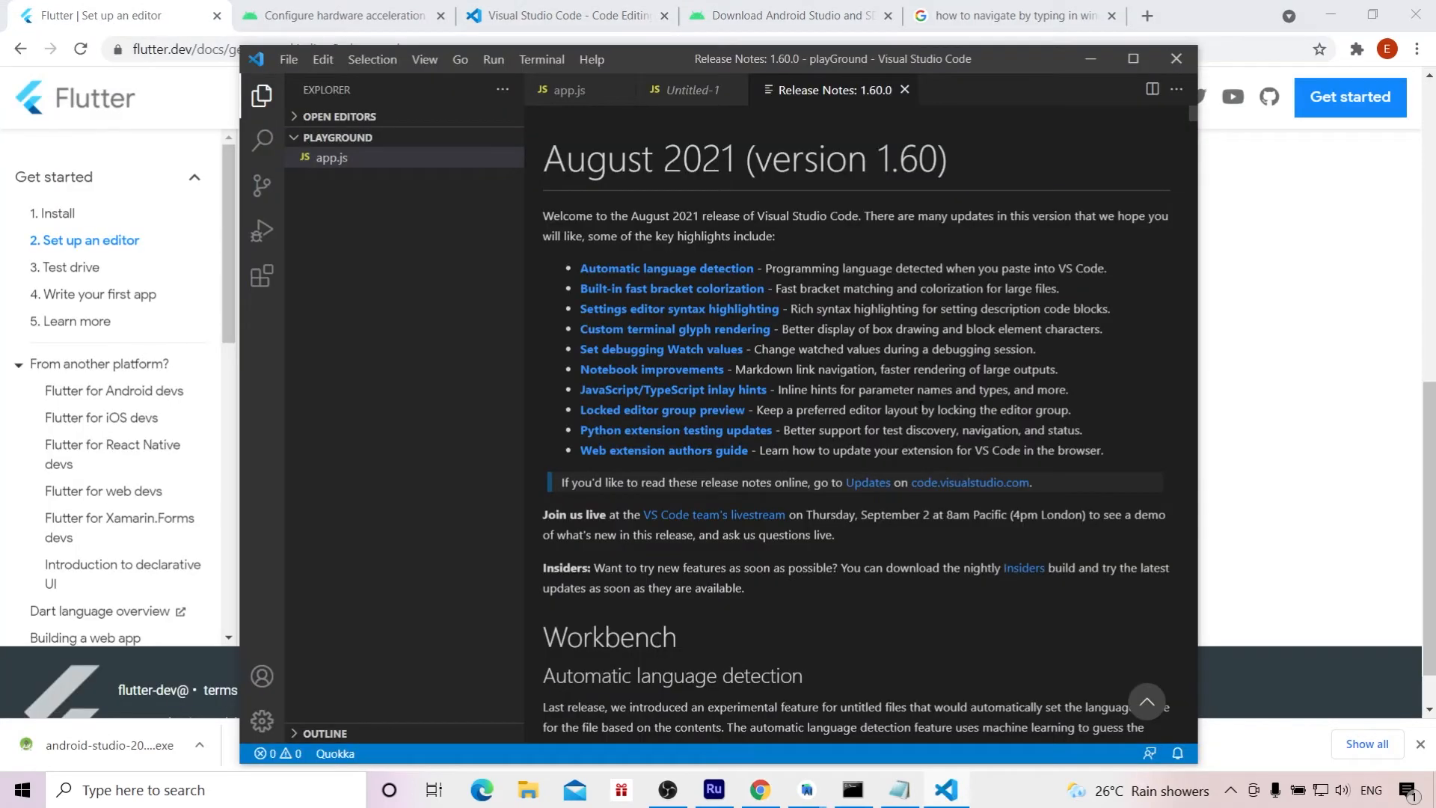
Step: Switch to Visual Studio Code and run the Extensions: Install Extensions command
click(428, 63)
click(479, 90)
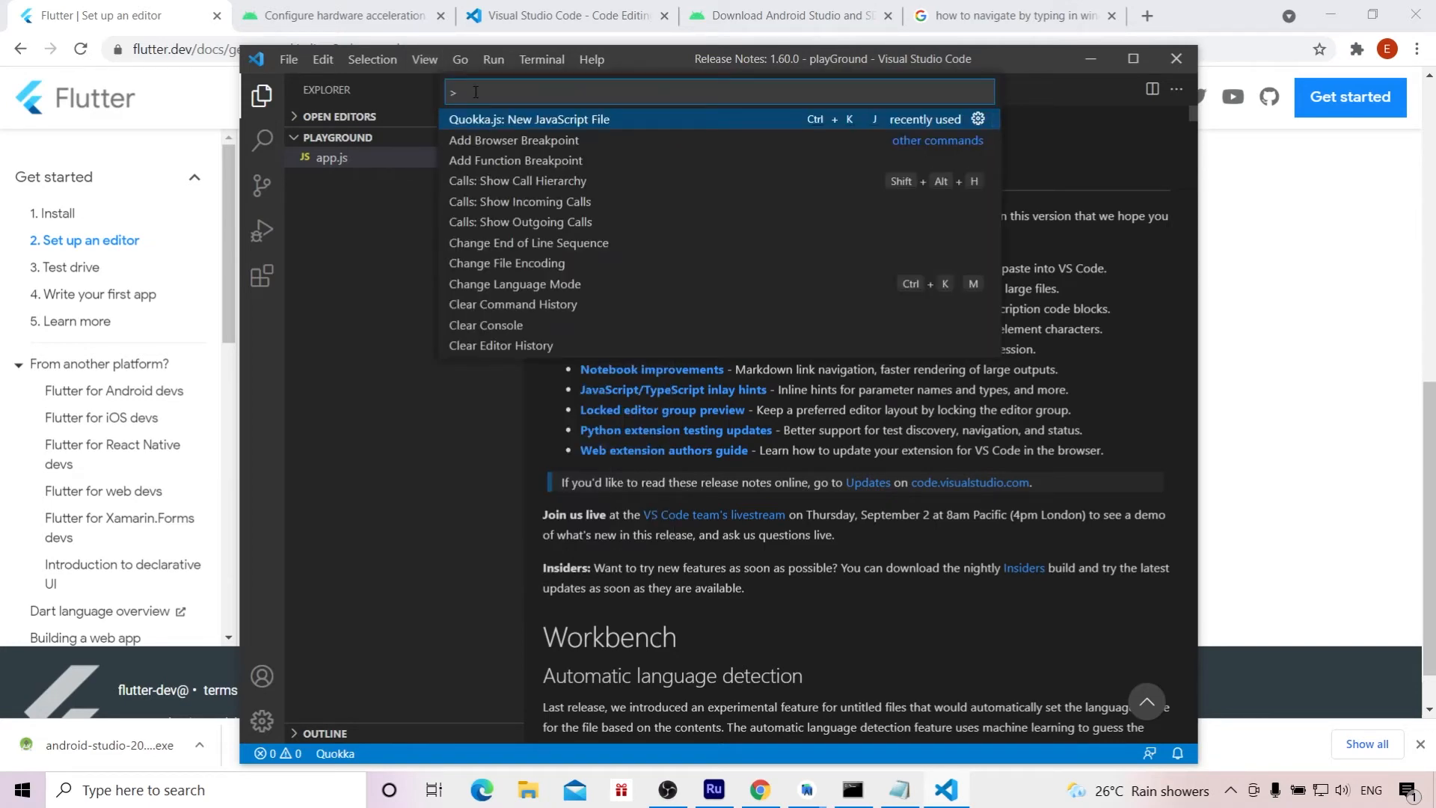
text(install)
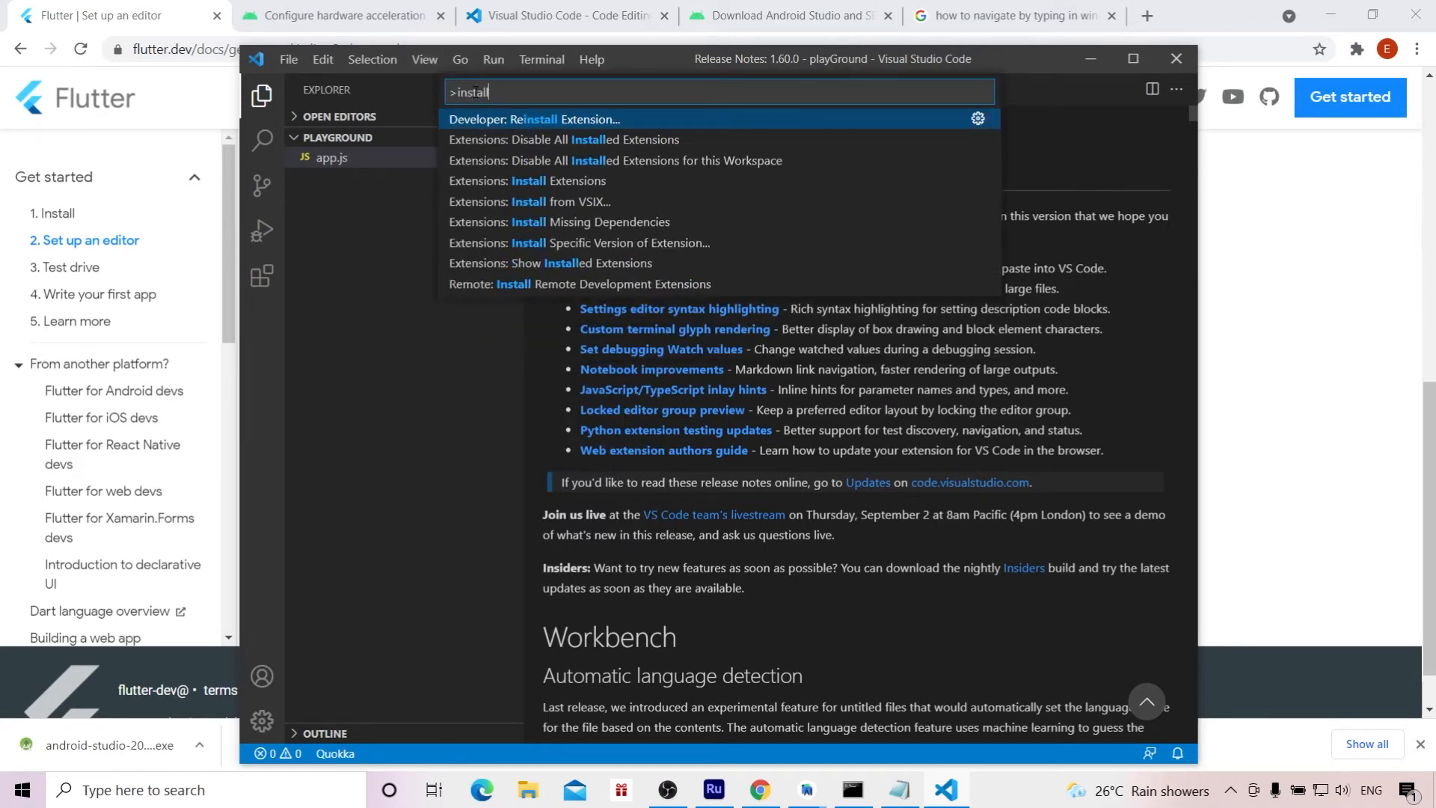
click(510, 179)
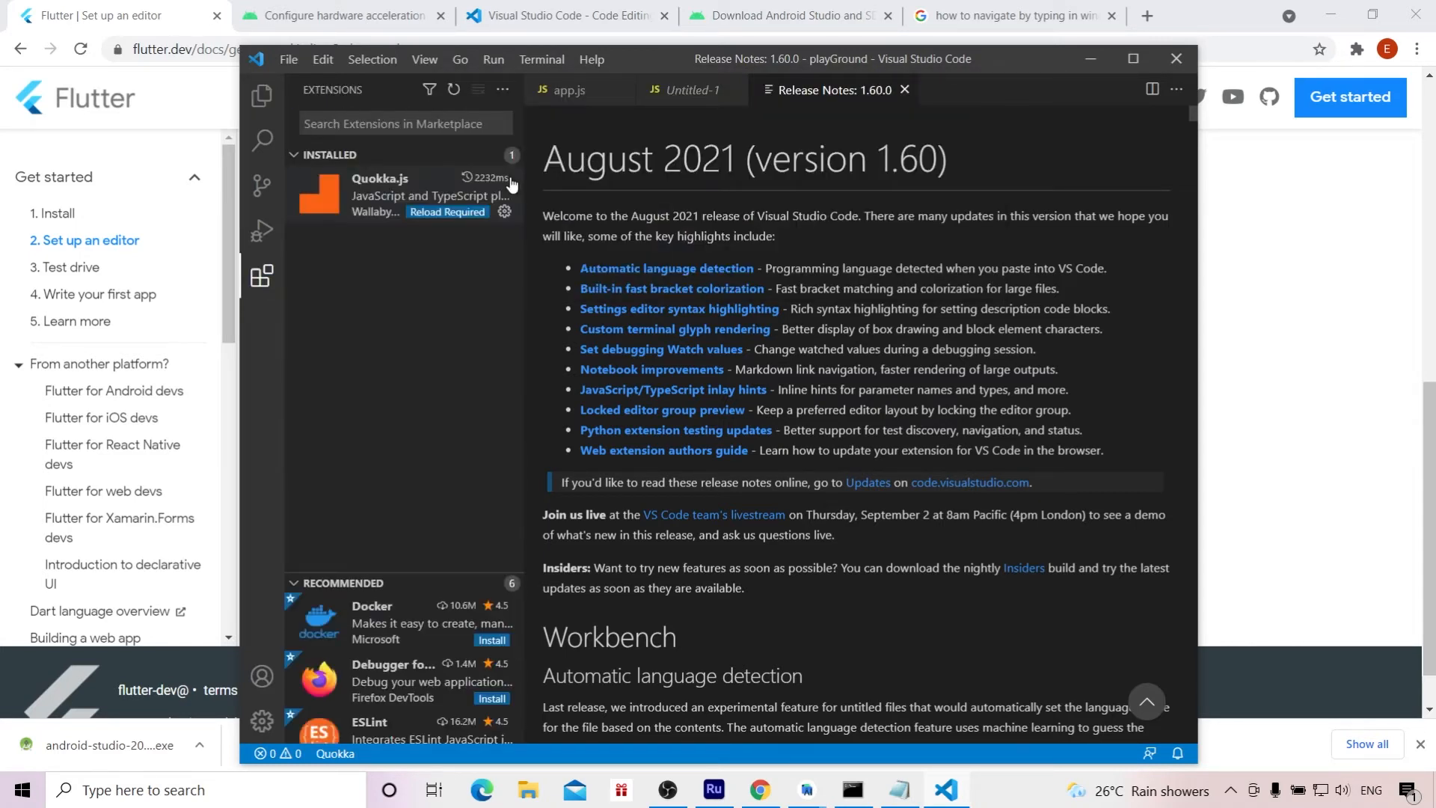
Step: Search the extension marketplace for flutter and install the Flutter extension by Dart Code
click(379, 122)
text(fllutte)
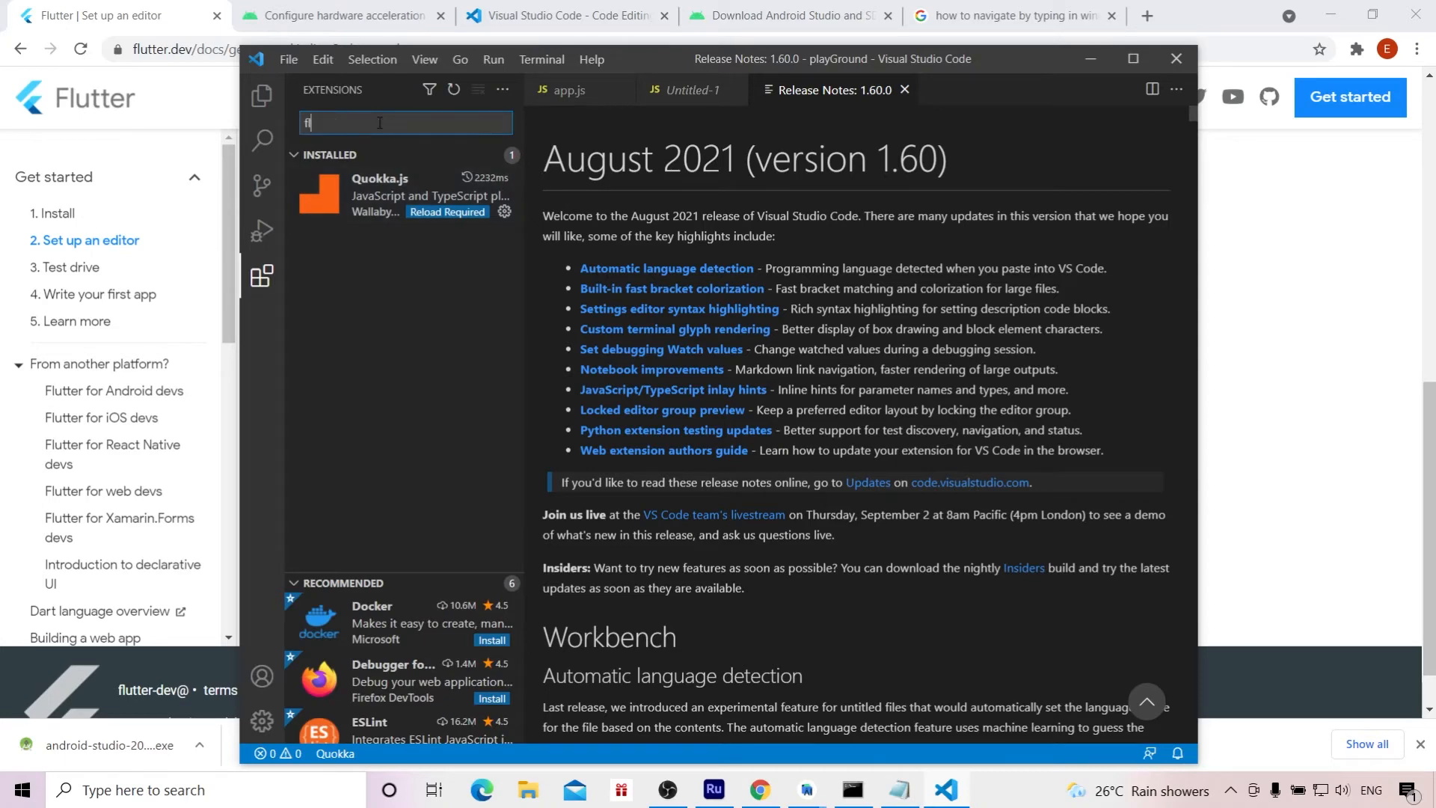
key(BackSpace)
key(BackSpace)
key(BackSpace)
key(BackSpace)
key(BackSpace)
text(utter)
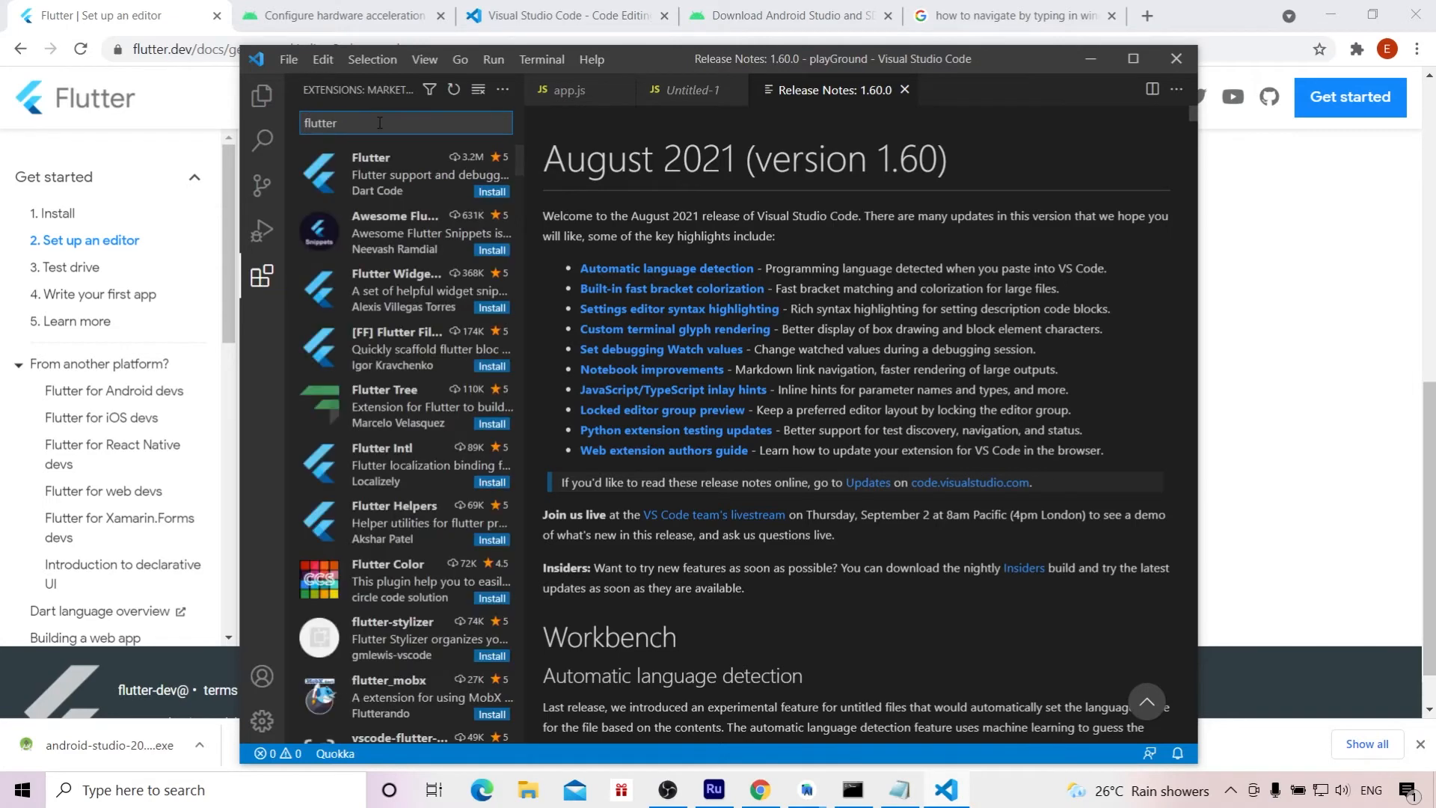
click(489, 192)
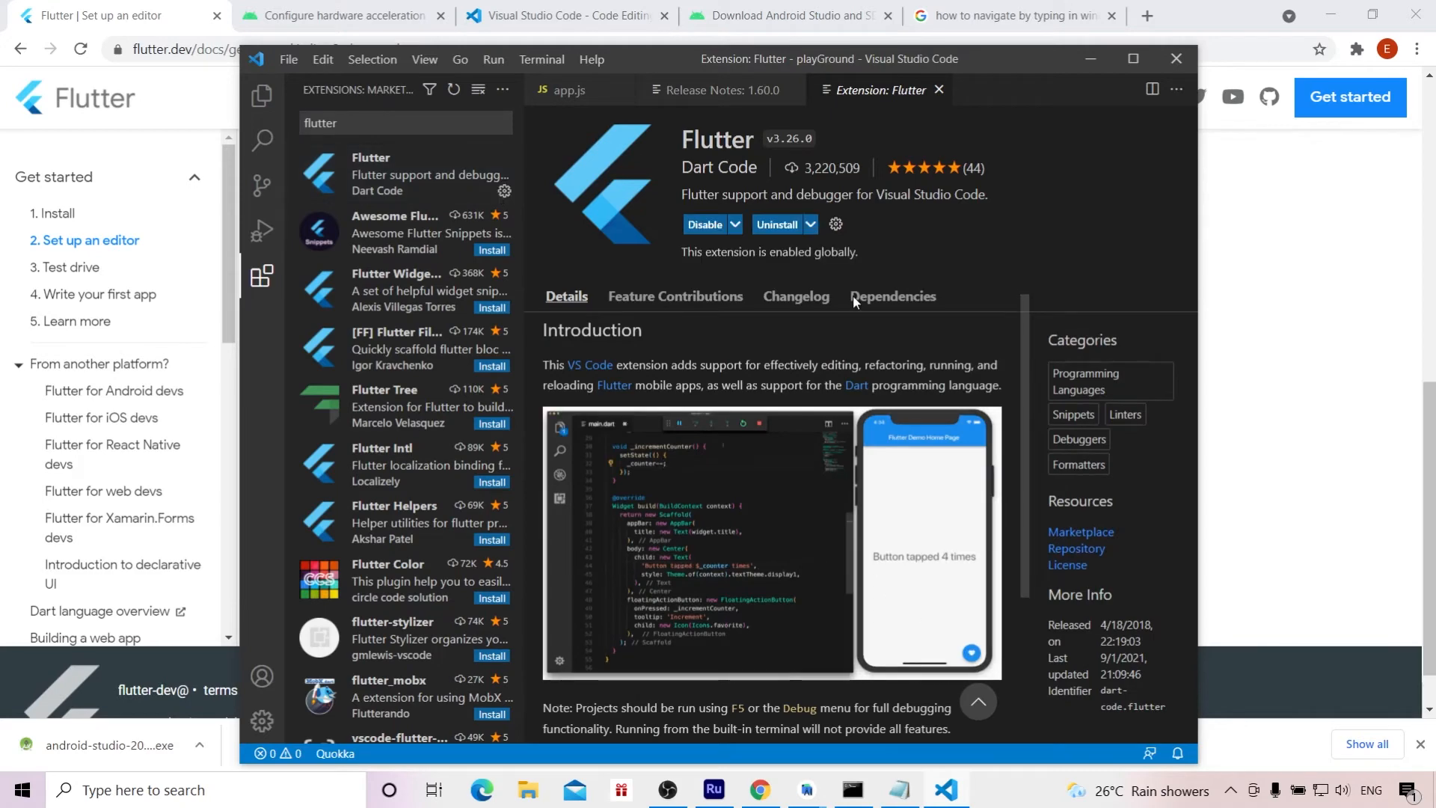
Step: Run the Flutter: Run Flutter Doctor command and accept the recommended VS Code settings for Dart & Flutter
click(424, 59)
click(456, 92)
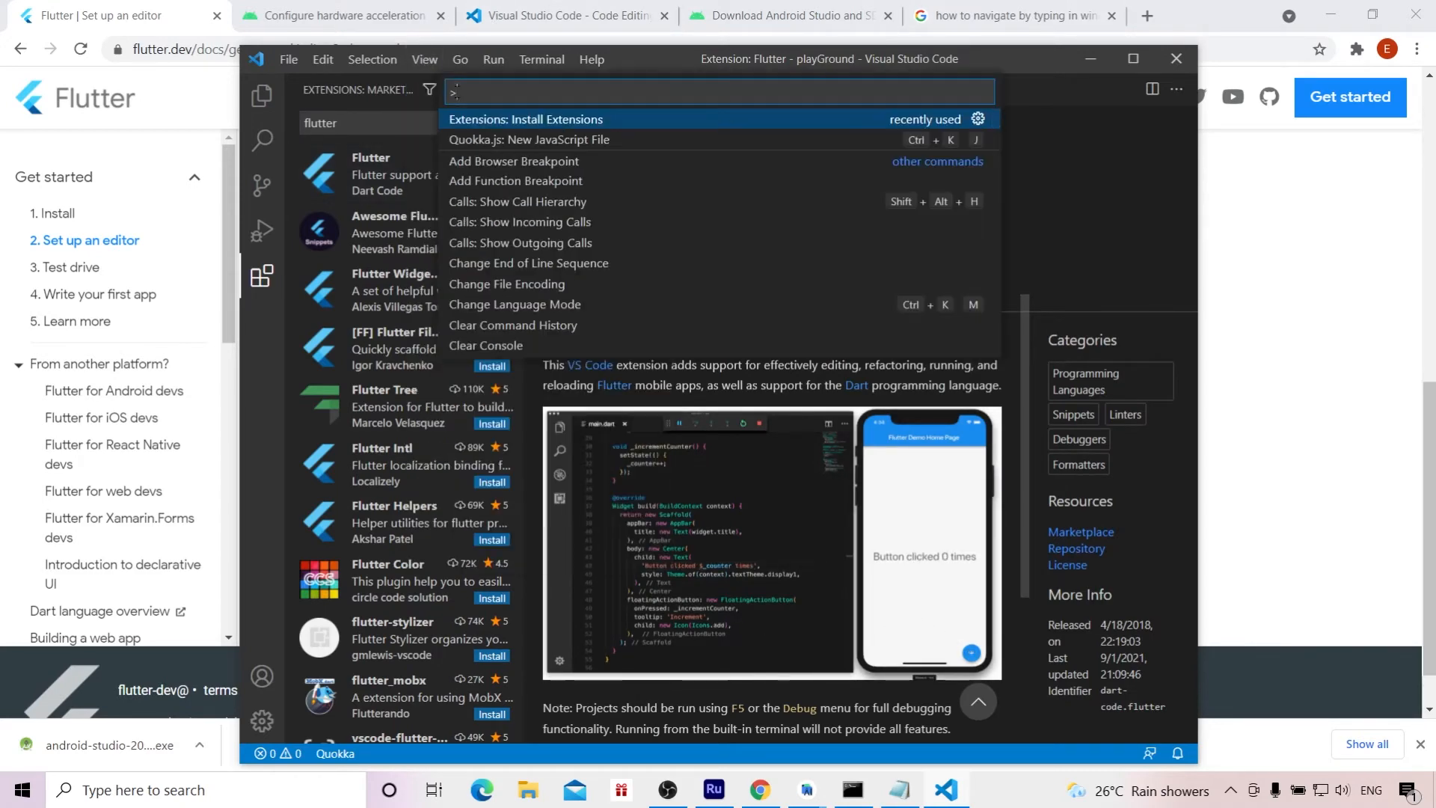
text(flutter)
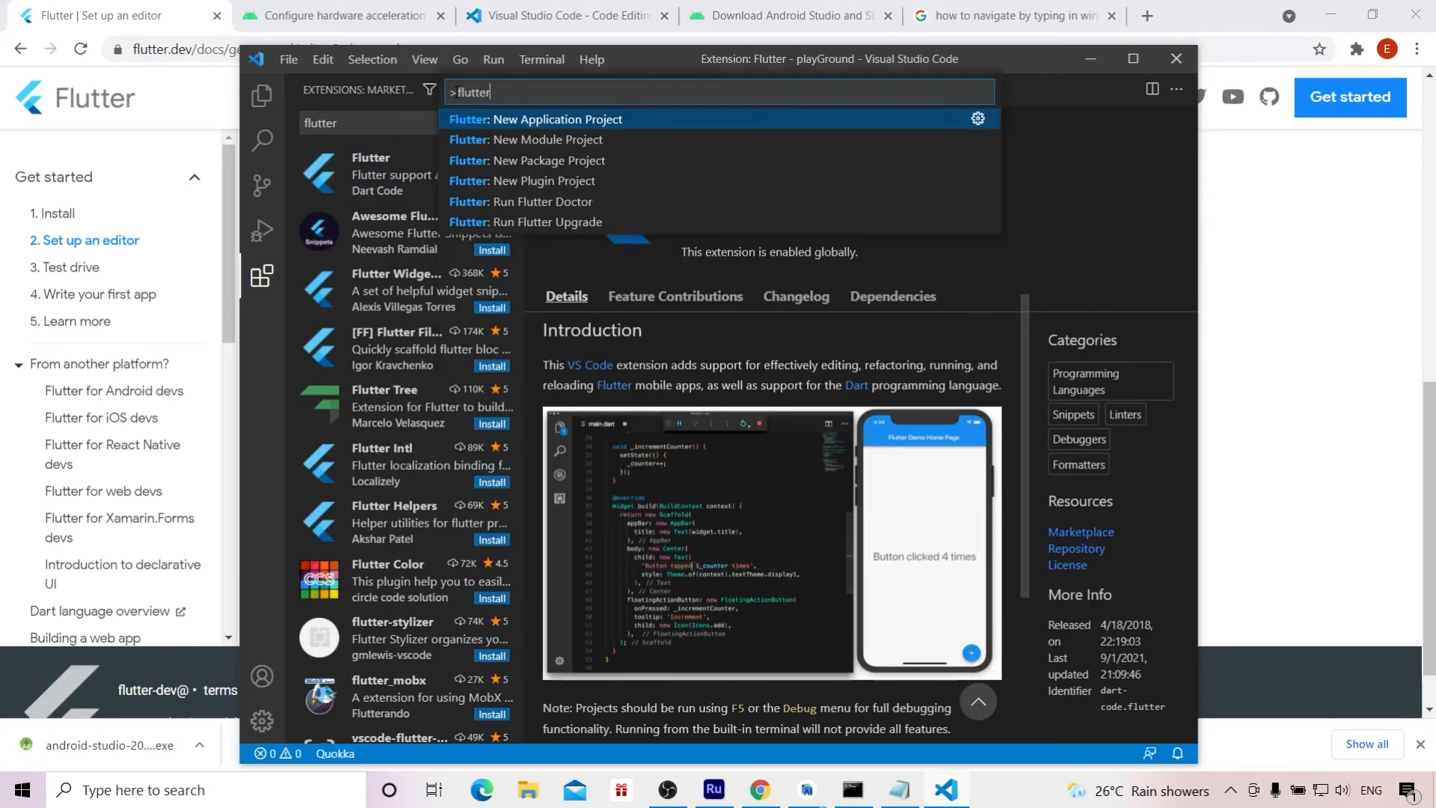
key(Down)
key(Down)
key(Down)
key(Down)
key(Return)
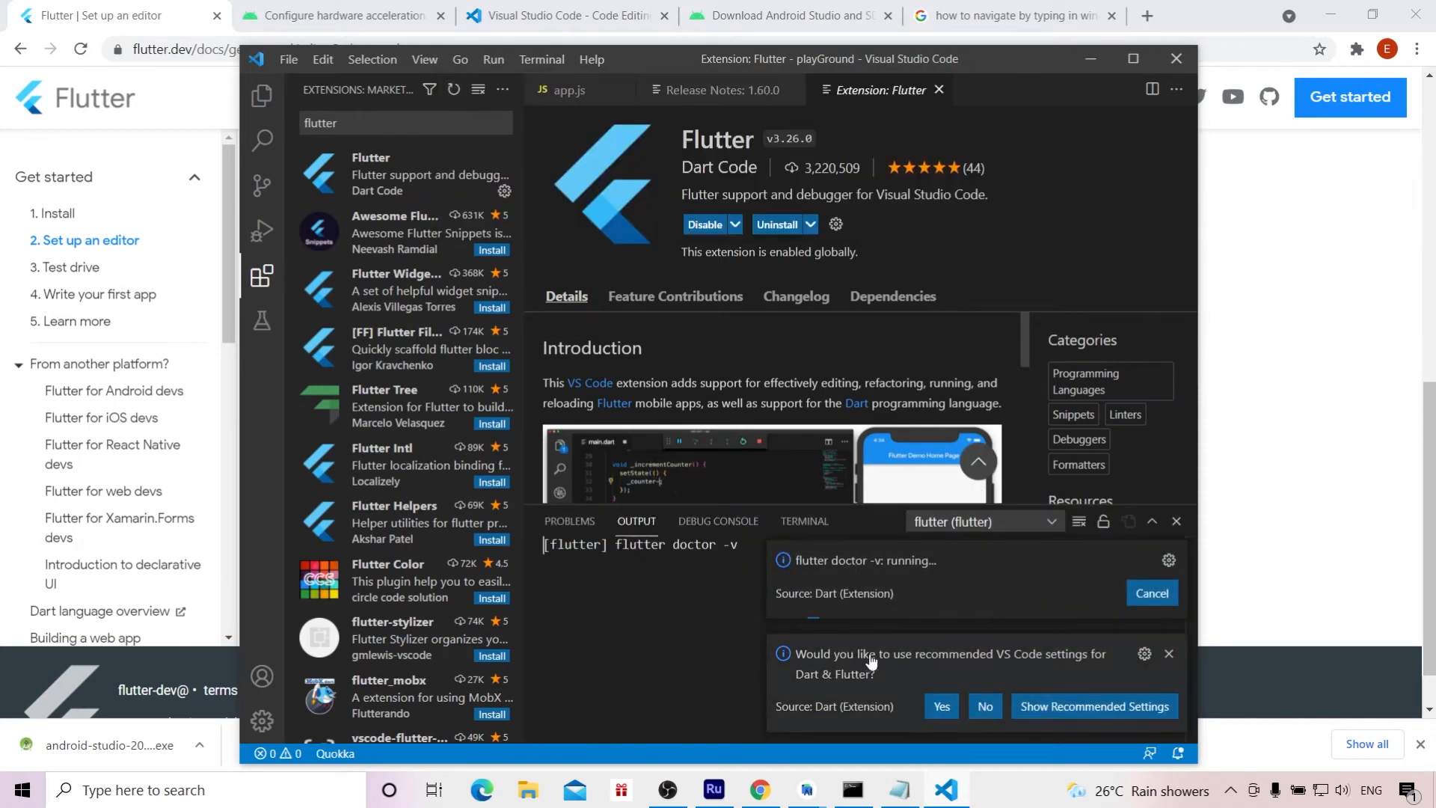
click(942, 706)
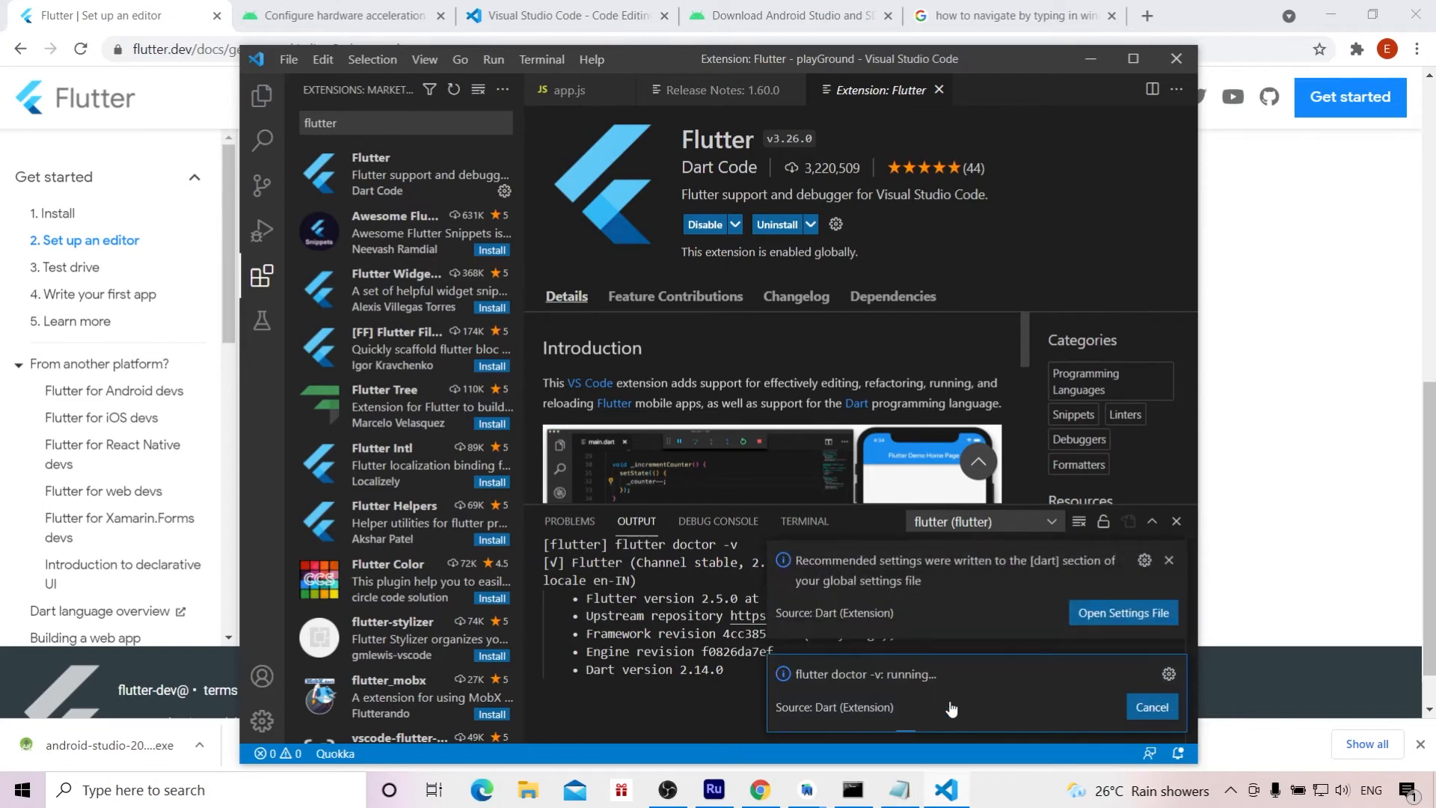
click(1169, 560)
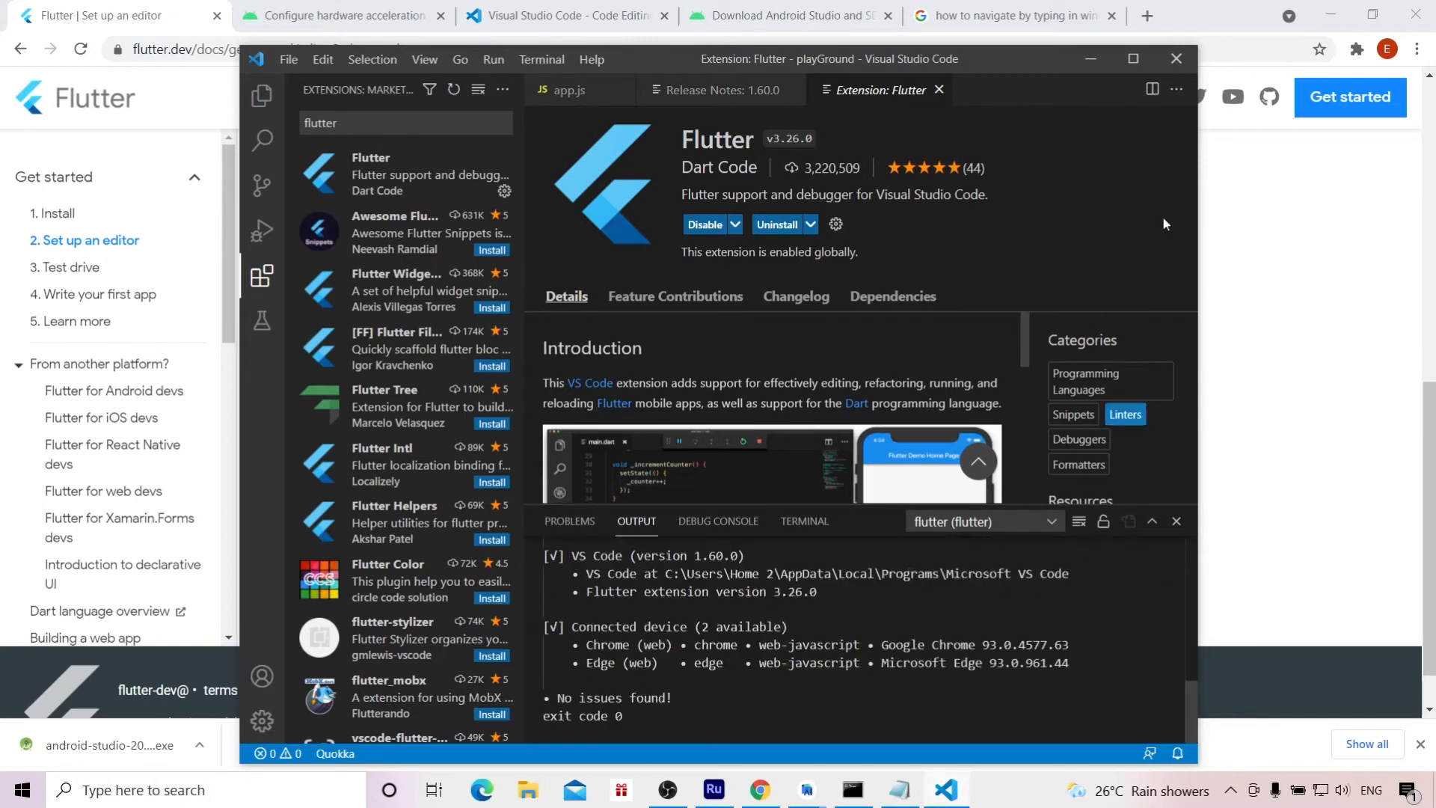
Step: Maximize the editor window and review the VS Code and connected device sections of the flutter doctor output
click(1133, 58)
mouse_move(1432, 728)
mouse_down()
mouse_move(1432, 584)
mouse_move(1432, 700)
mouse_up()
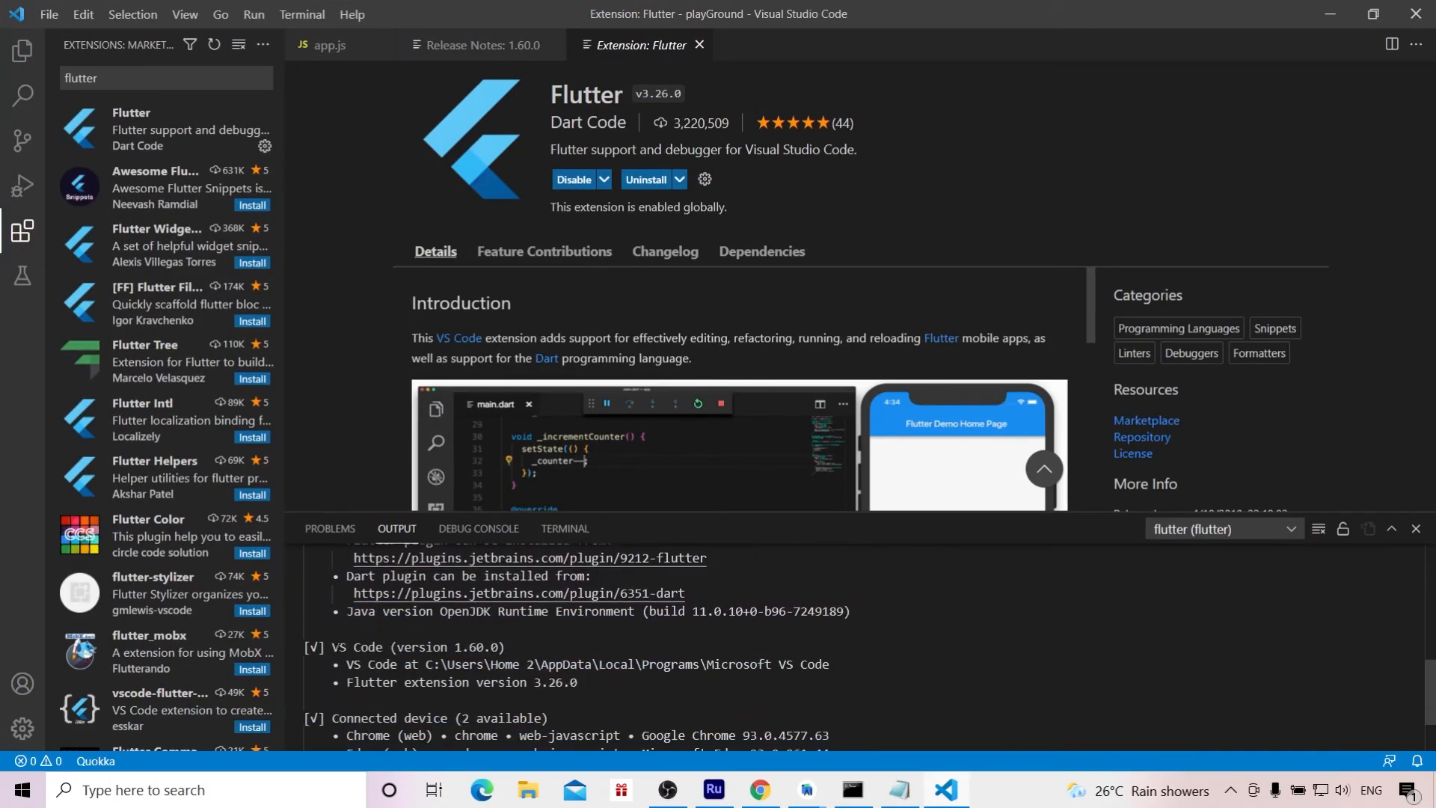
drag(332, 646, 578, 682)
scroll(578, 682, down, 2)
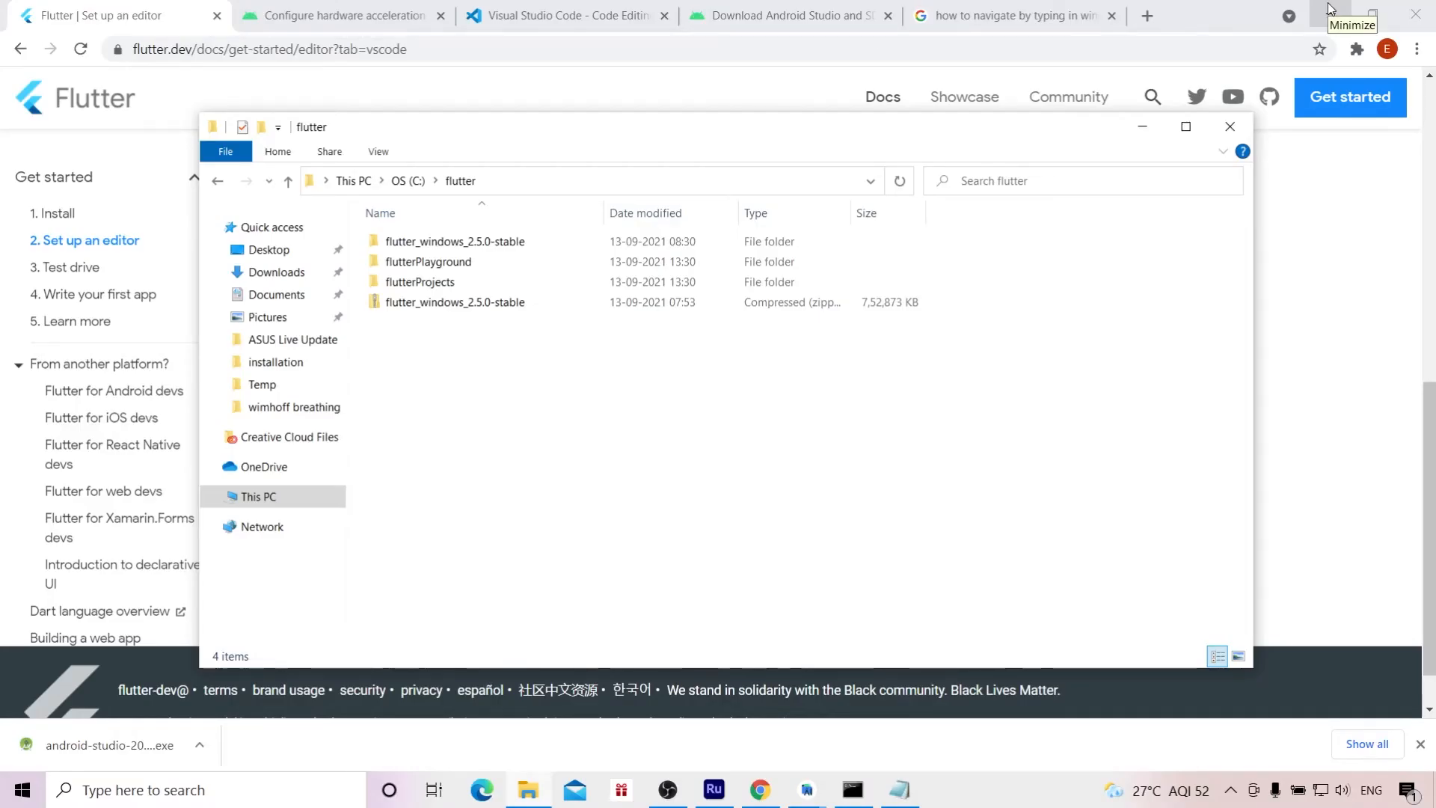
Step: Select the flutterPlayground folder in C:\flutter in File Explorer and launch Visual Studio Code
click(473, 263)
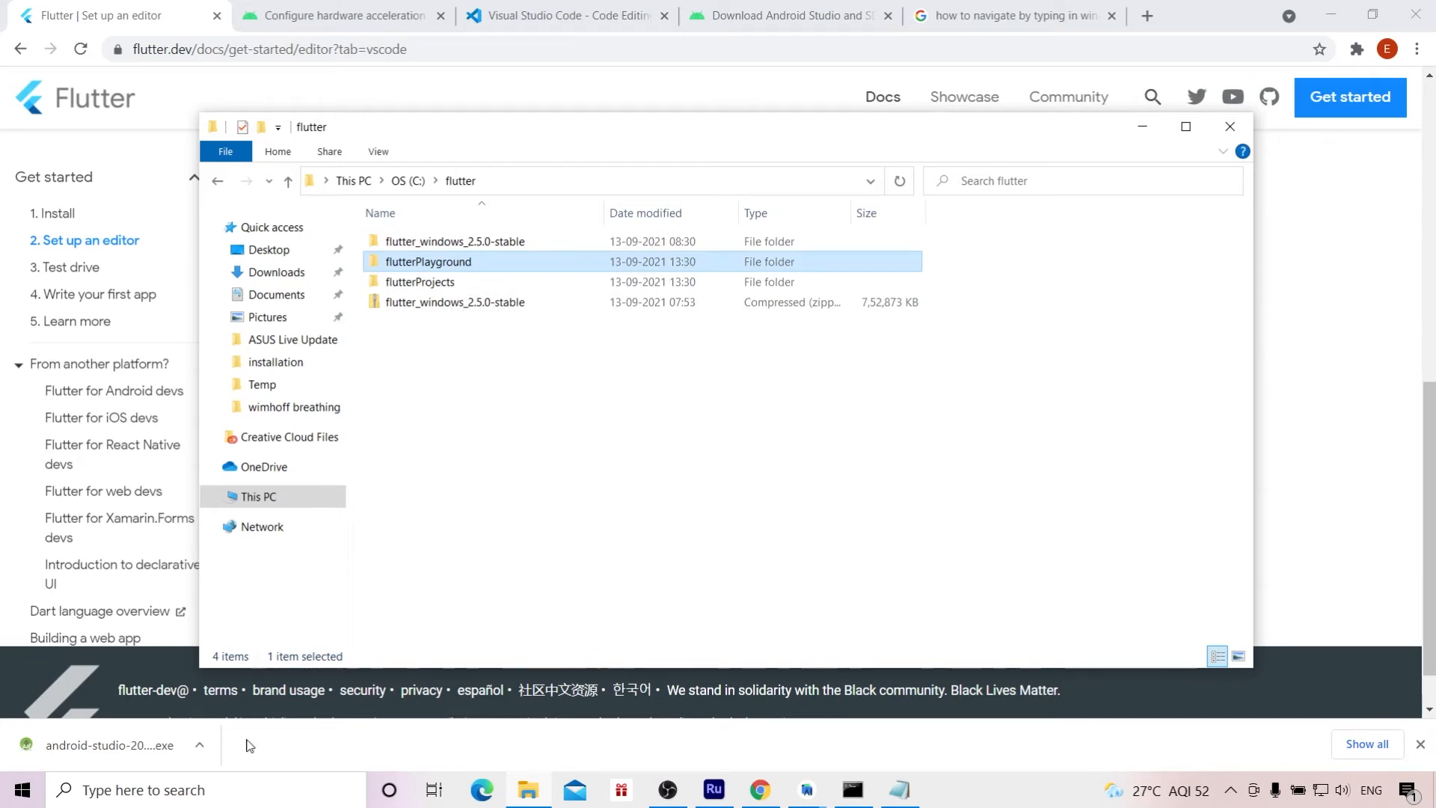
click(134, 789)
text(visual)
click(169, 296)
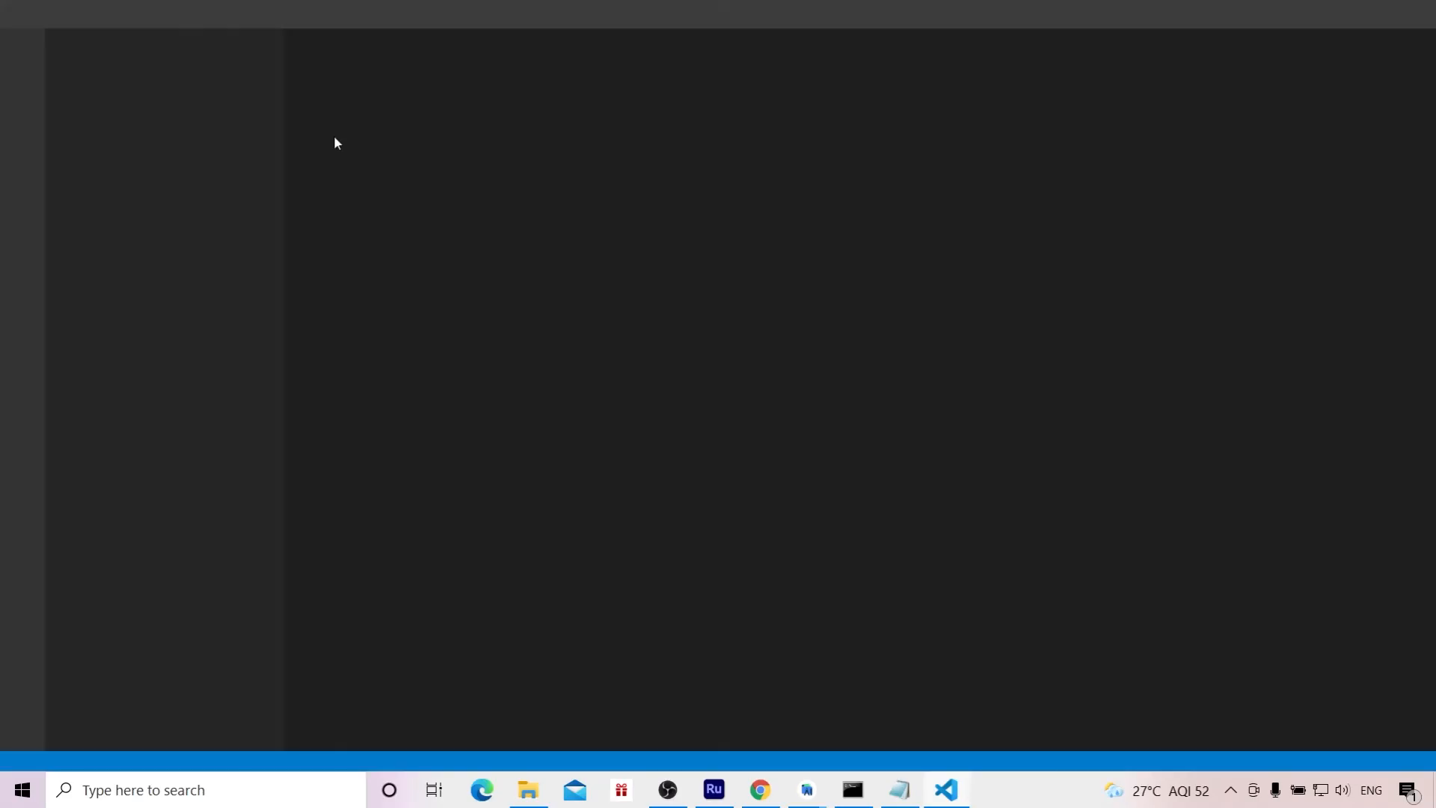
Step: Open the folder C:\flutter\flutterPlayground as the workspace and trust the authors of its files
click(52, 15)
click(112, 155)
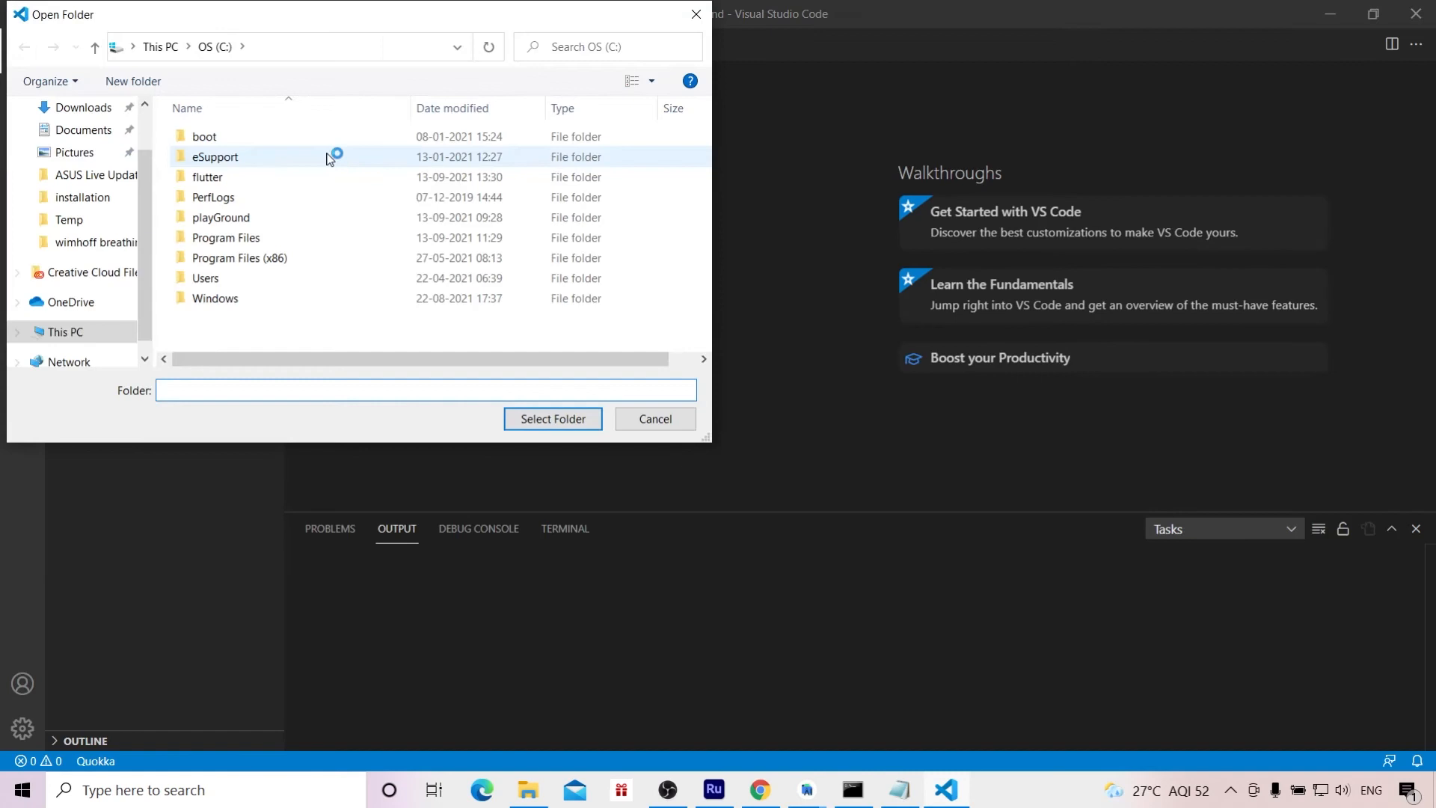
double_click(207, 176)
click(232, 159)
click(534, 417)
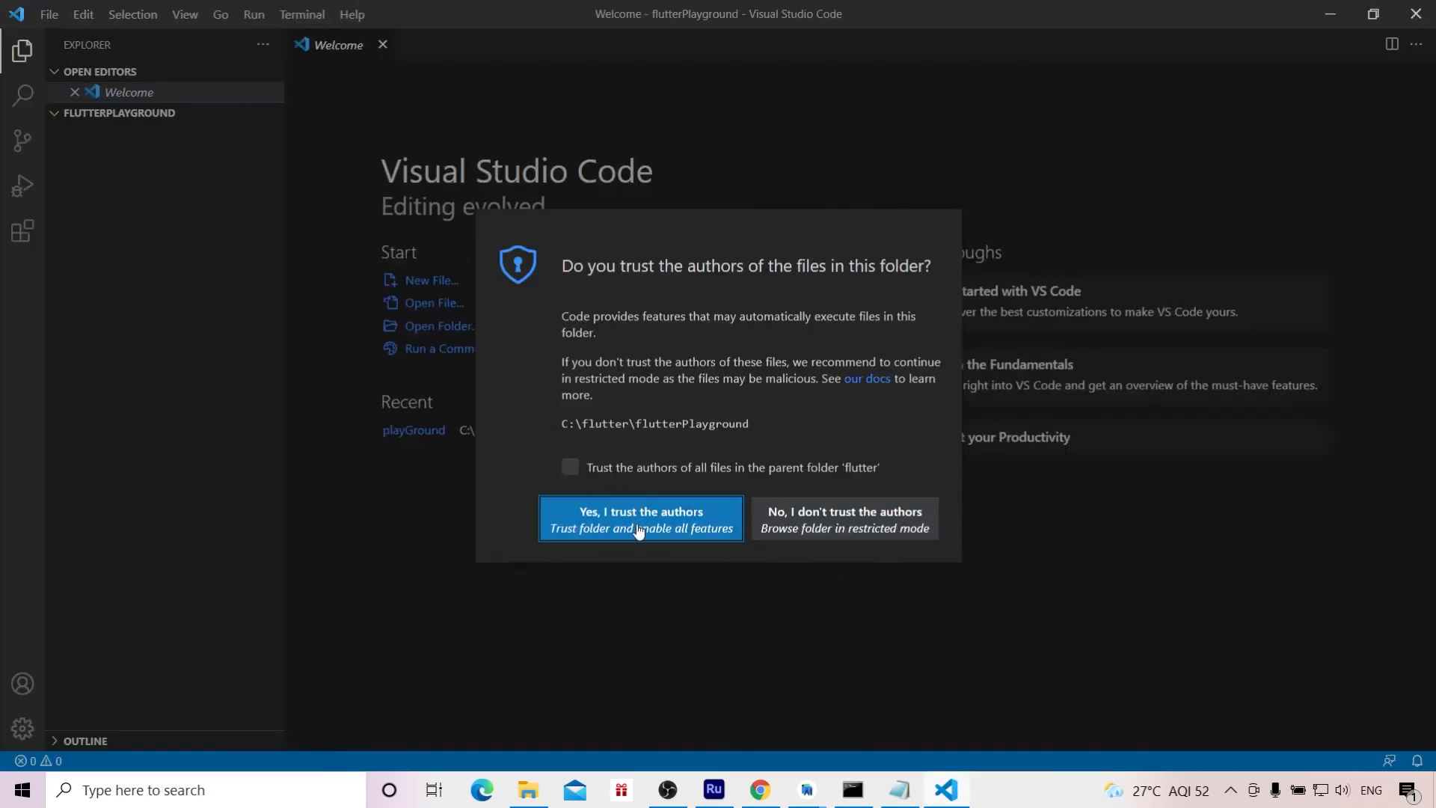
click(637, 528)
click(192, 279)
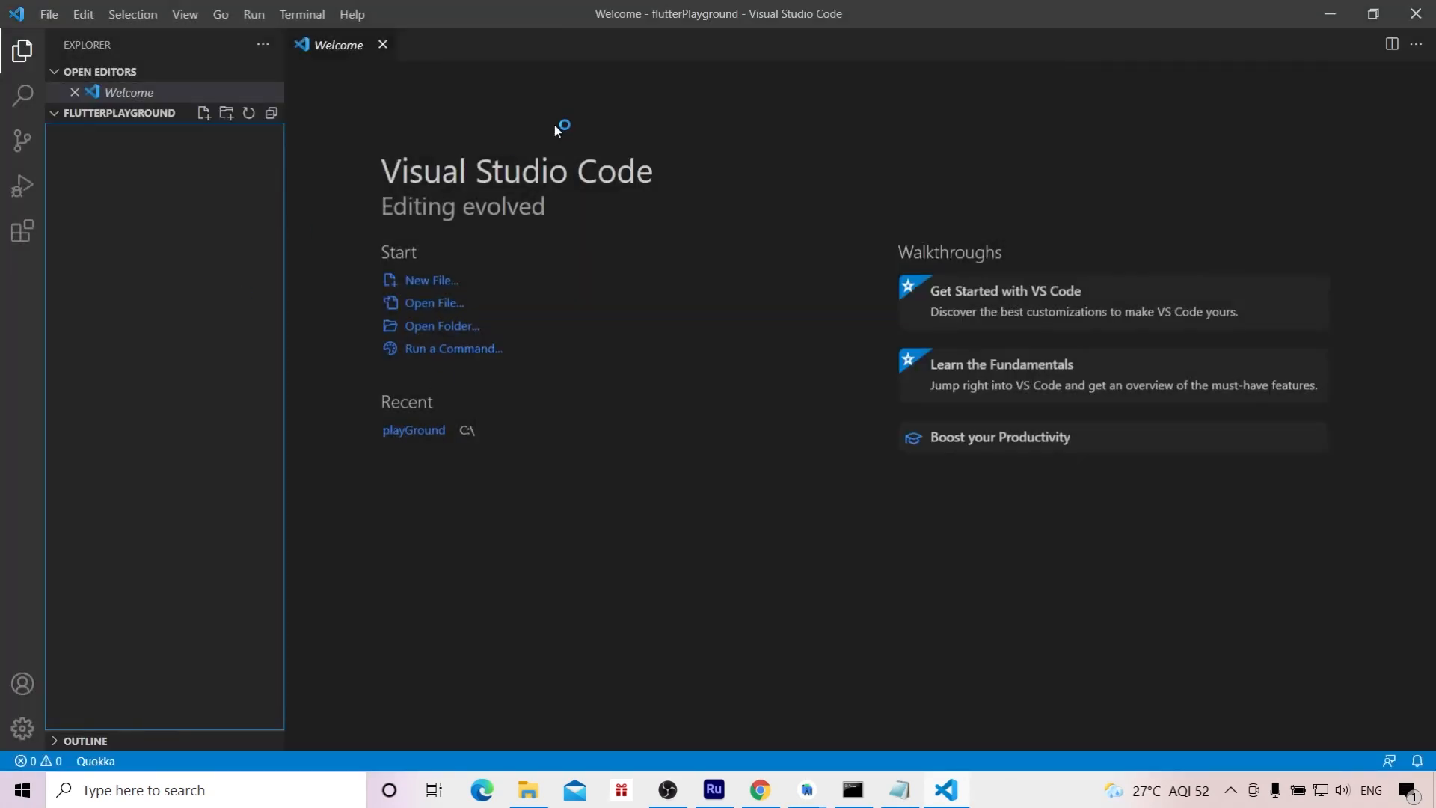
Step: Create a new Flutter application project named sample_app inside the flutterPlayground folder
key(ctrl+shift+p)
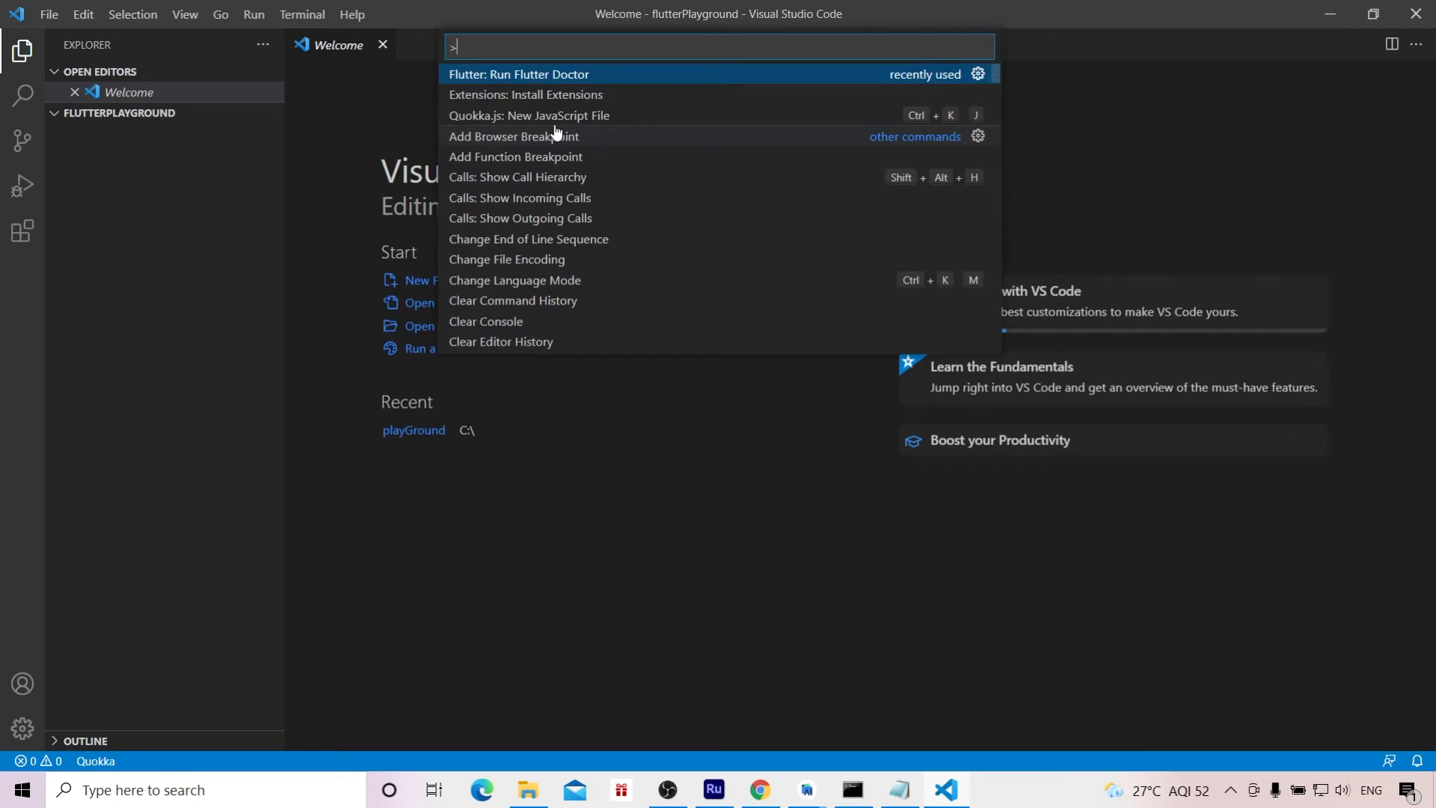
text(flutter)
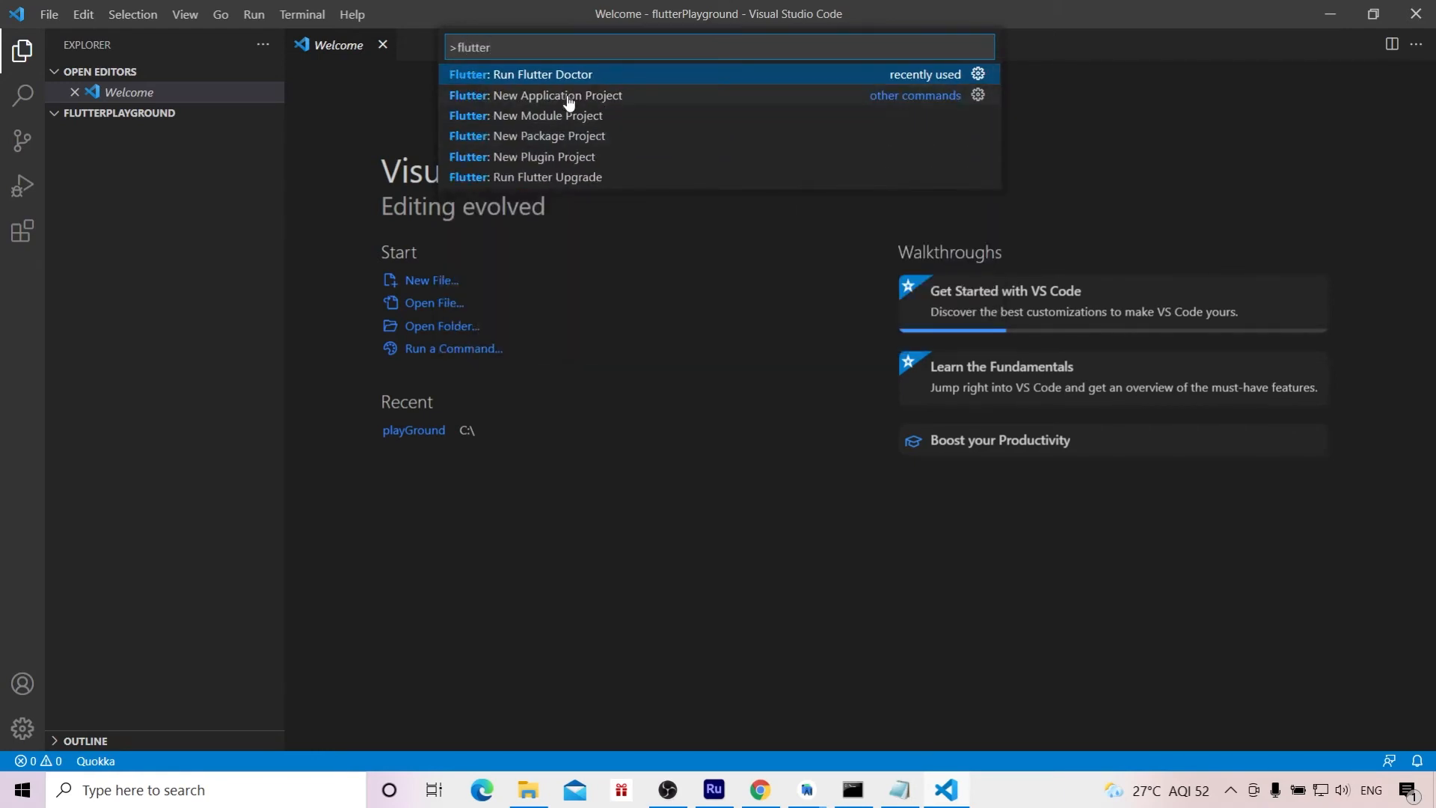
click(567, 98)
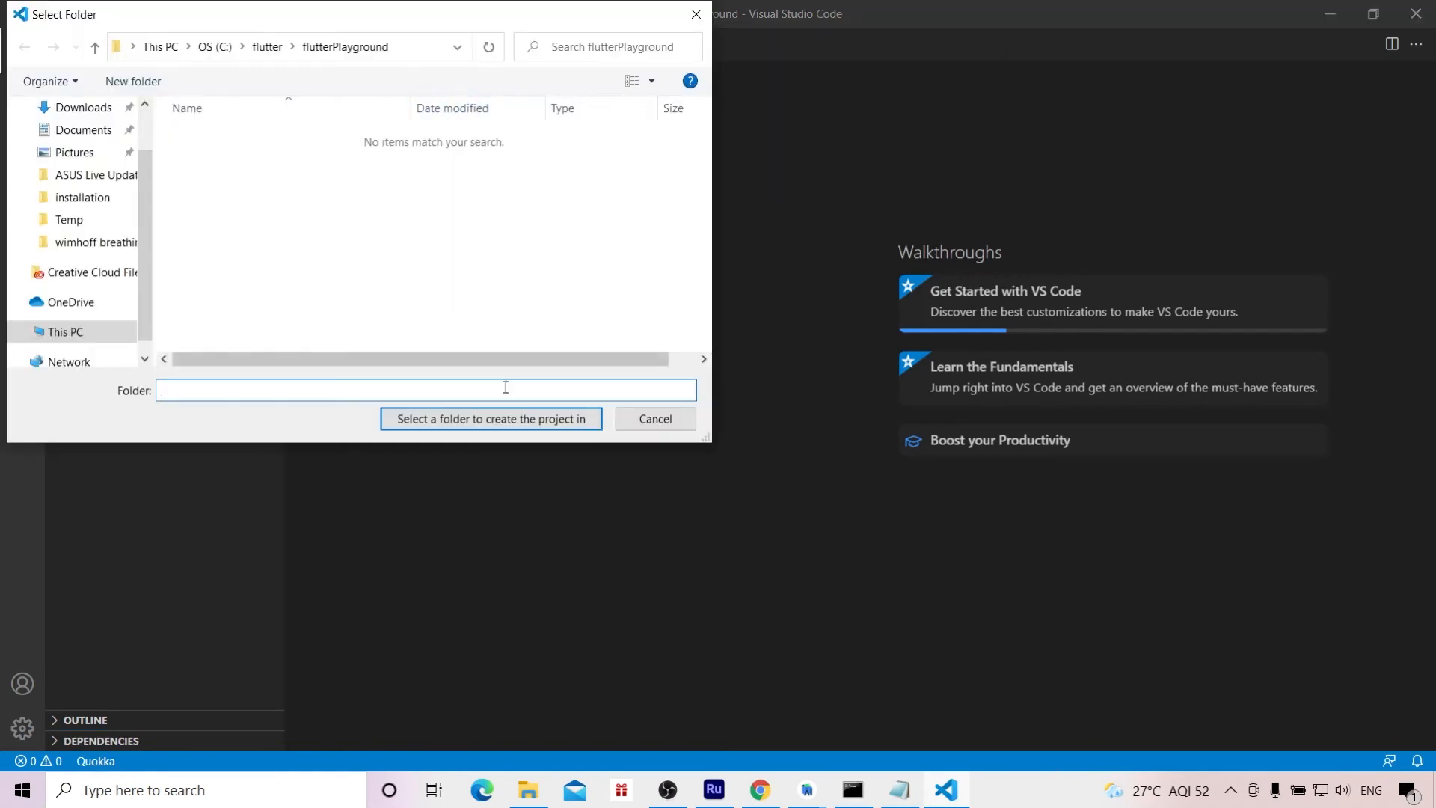
click(522, 419)
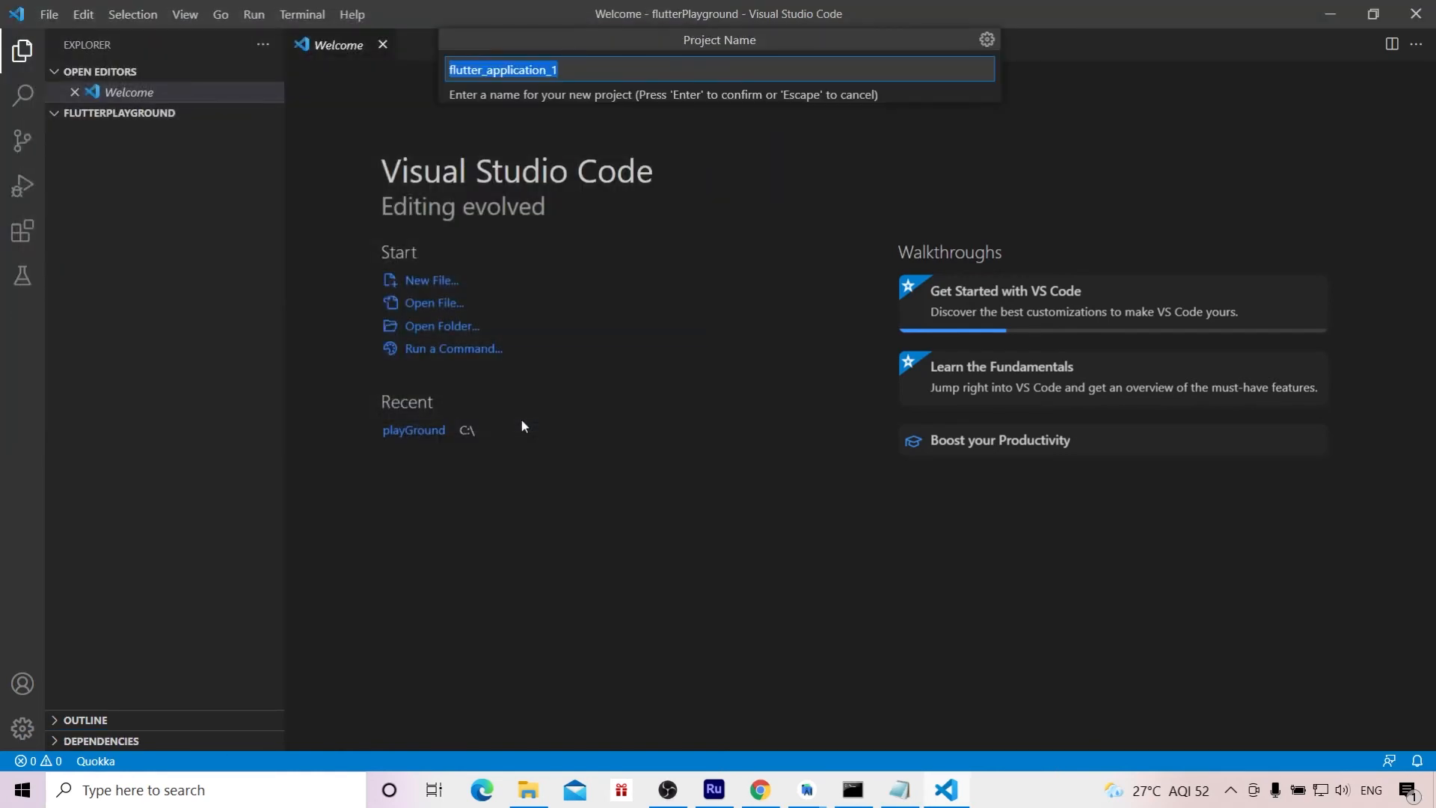
text(sample_app)
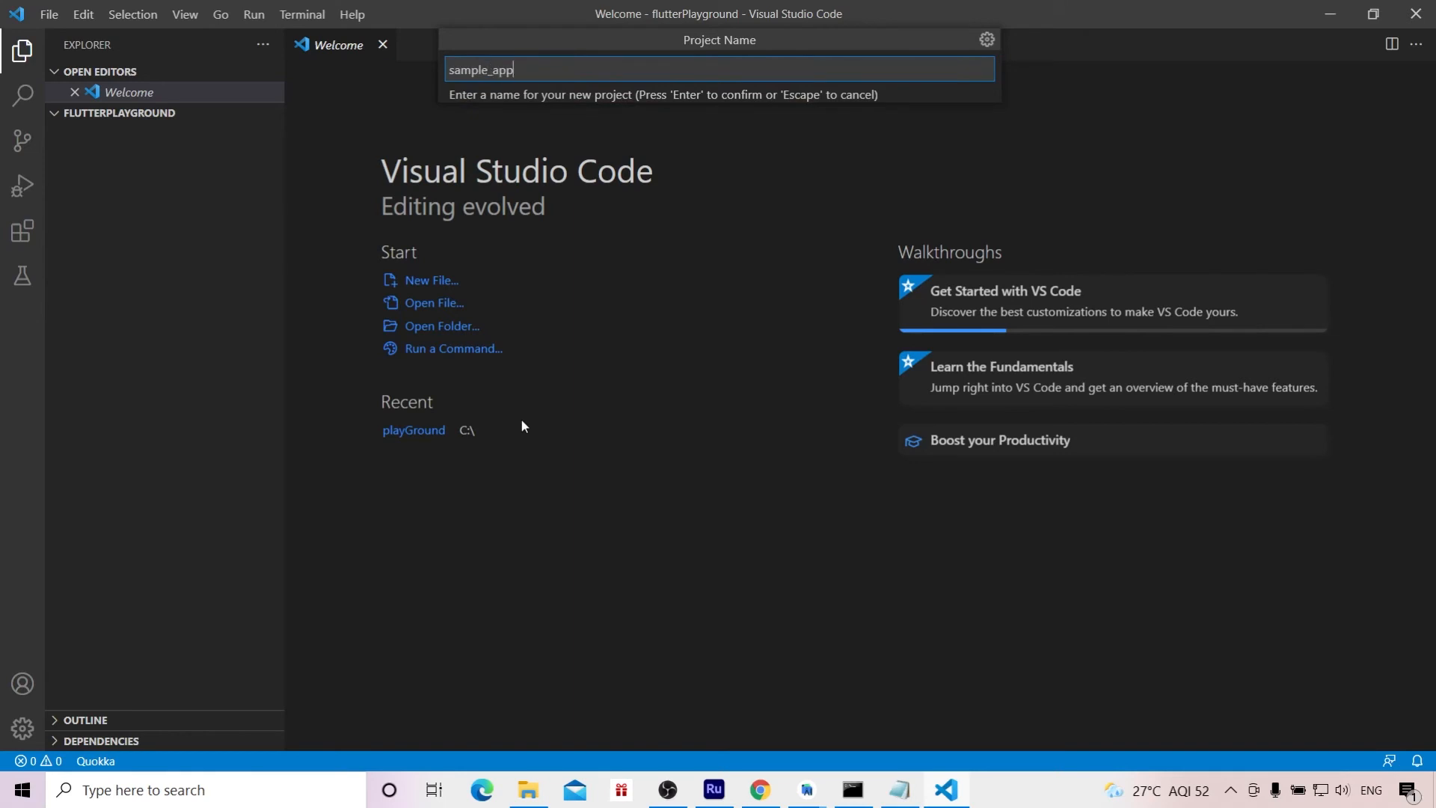
key(Return)
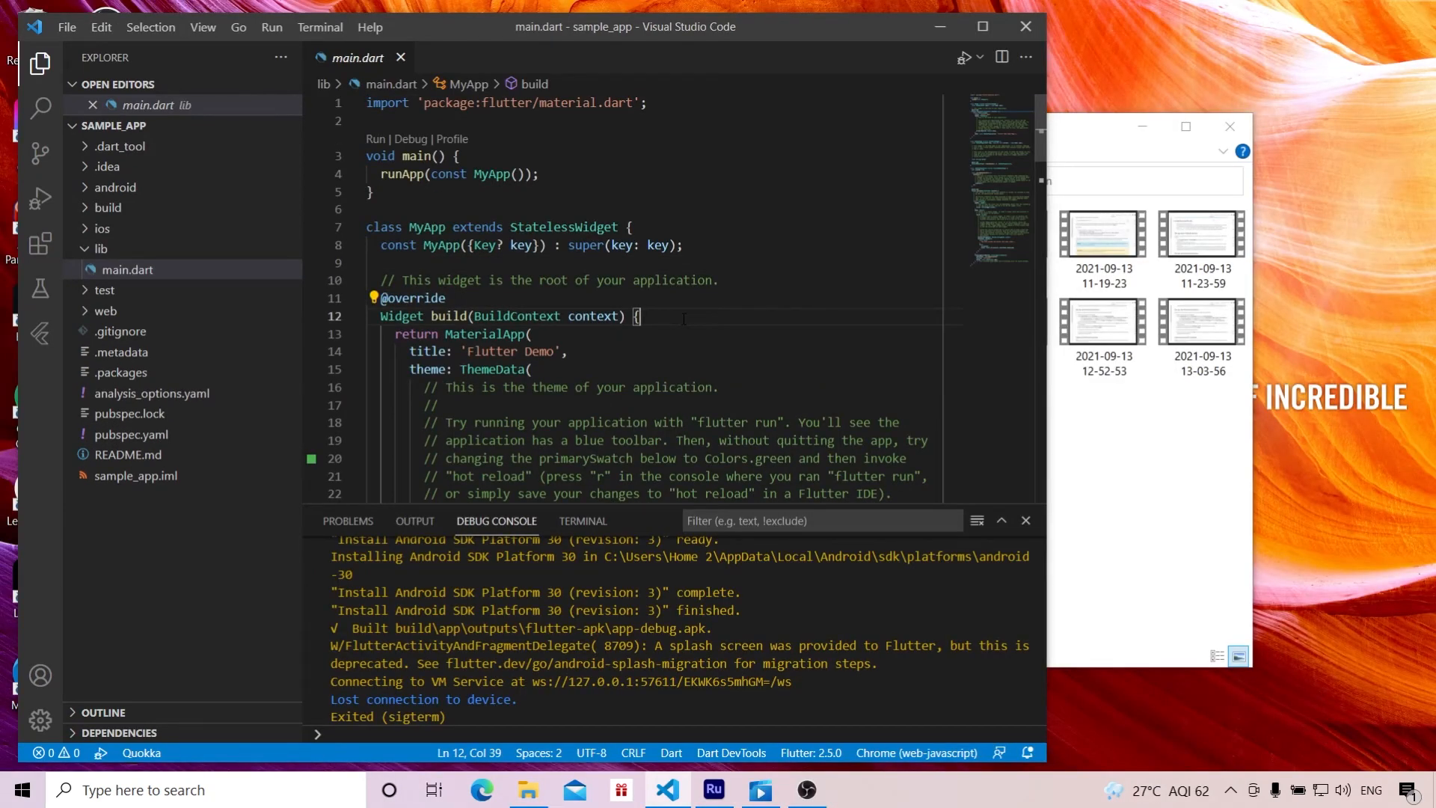
Step: Minimize the File Explorer window and start the Pixel 2 API 30 mobile emulator as the project's target device
click(1144, 126)
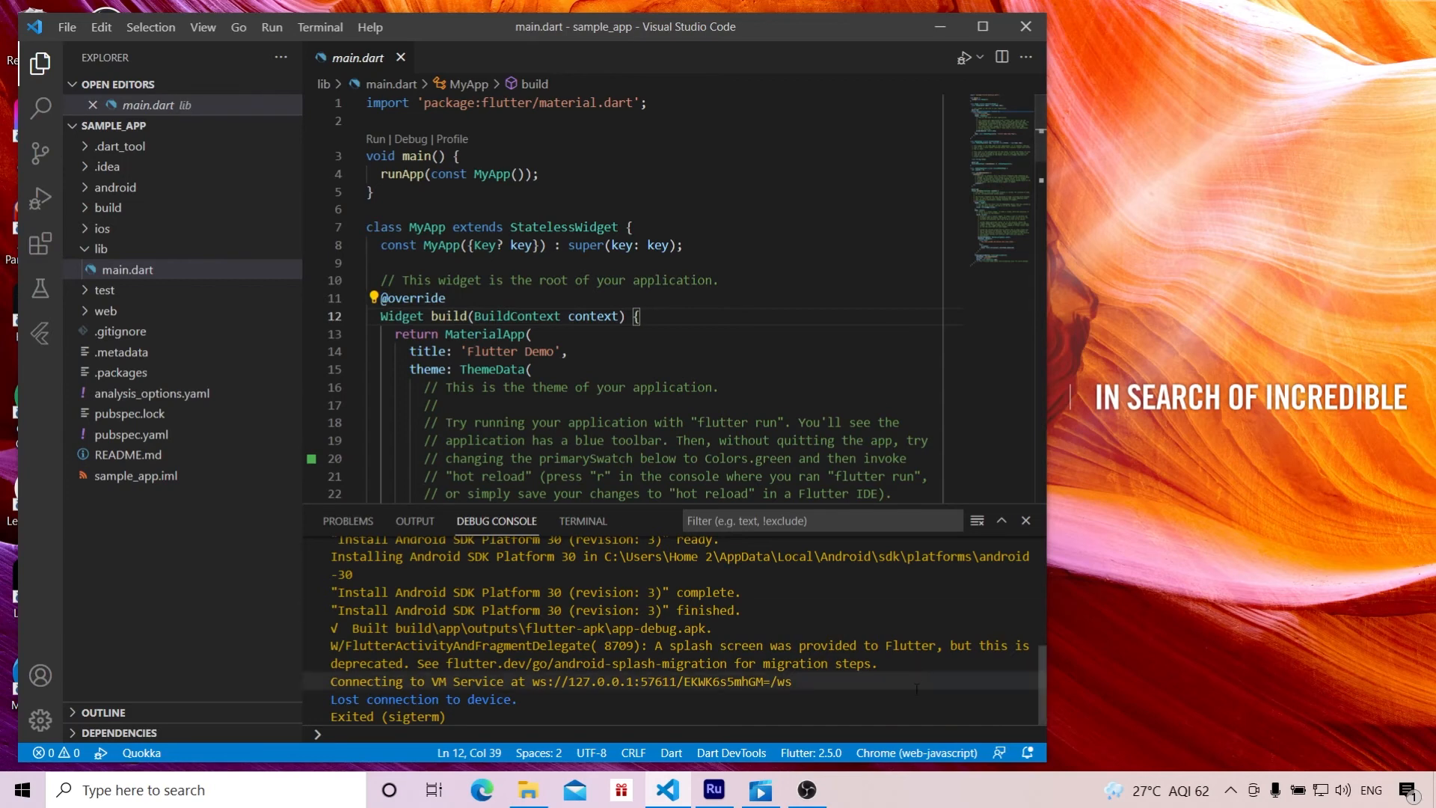
click(916, 752)
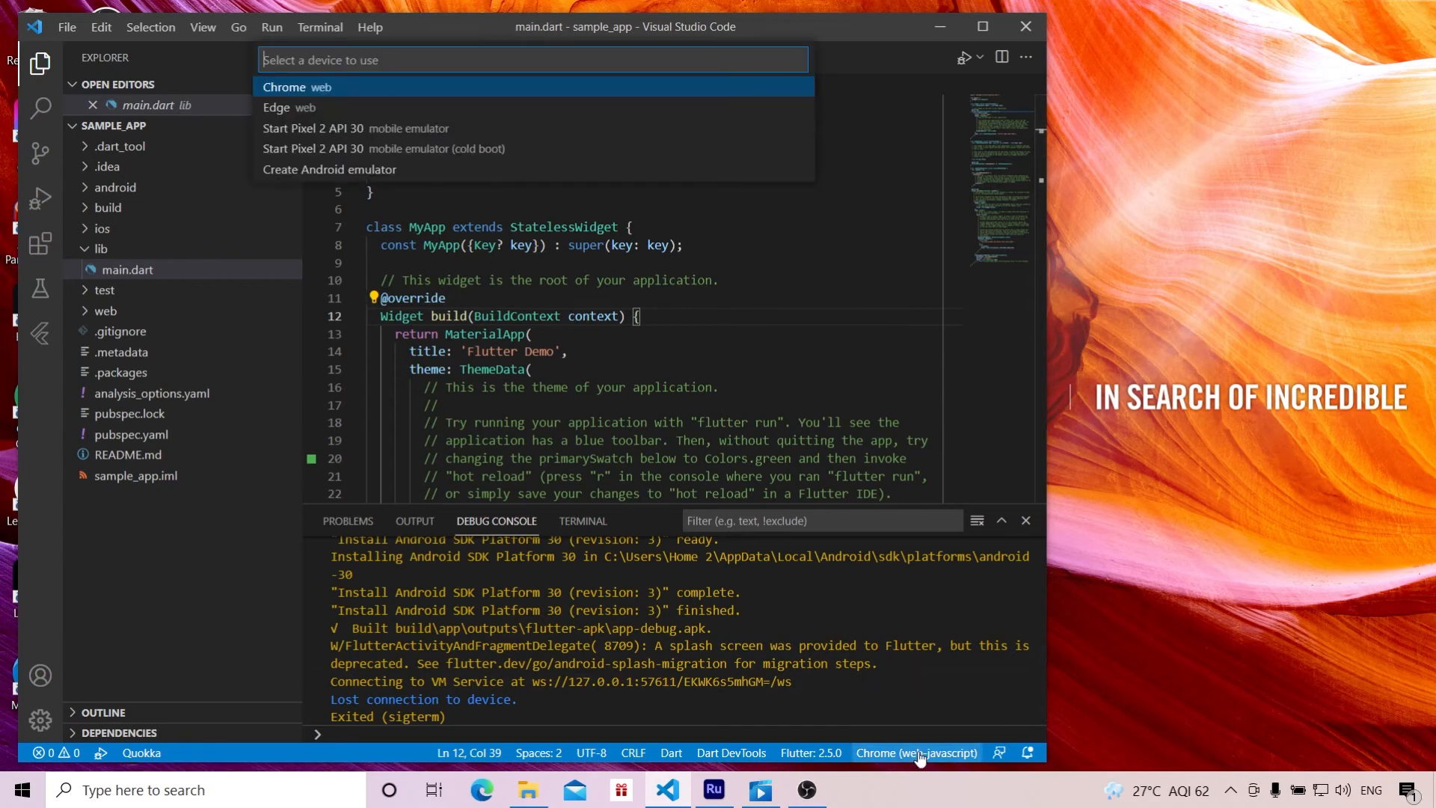
click(422, 145)
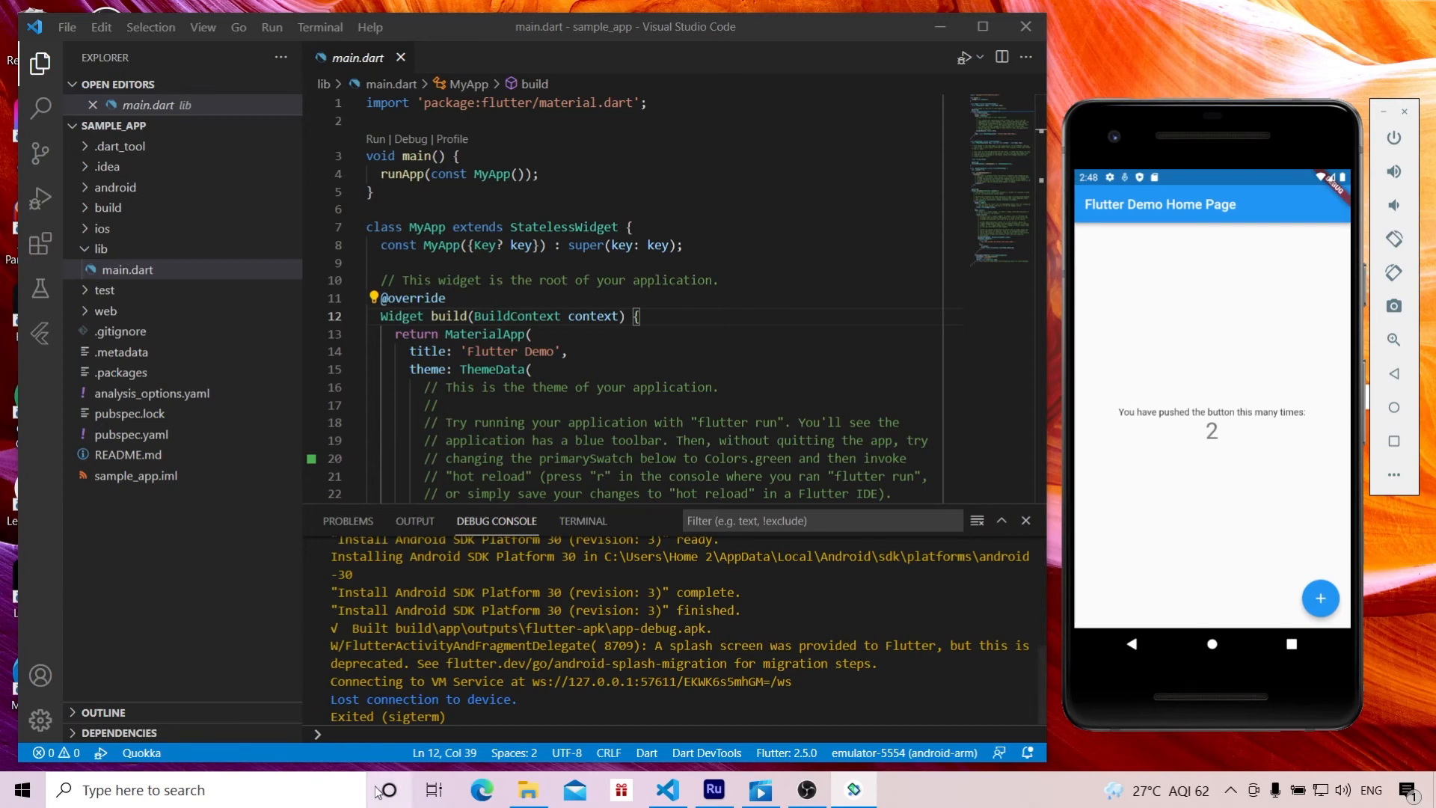
Step: Open Turn Windows features on or off and examine the virtualization features near the end of the list
click(254, 800)
text(windows)
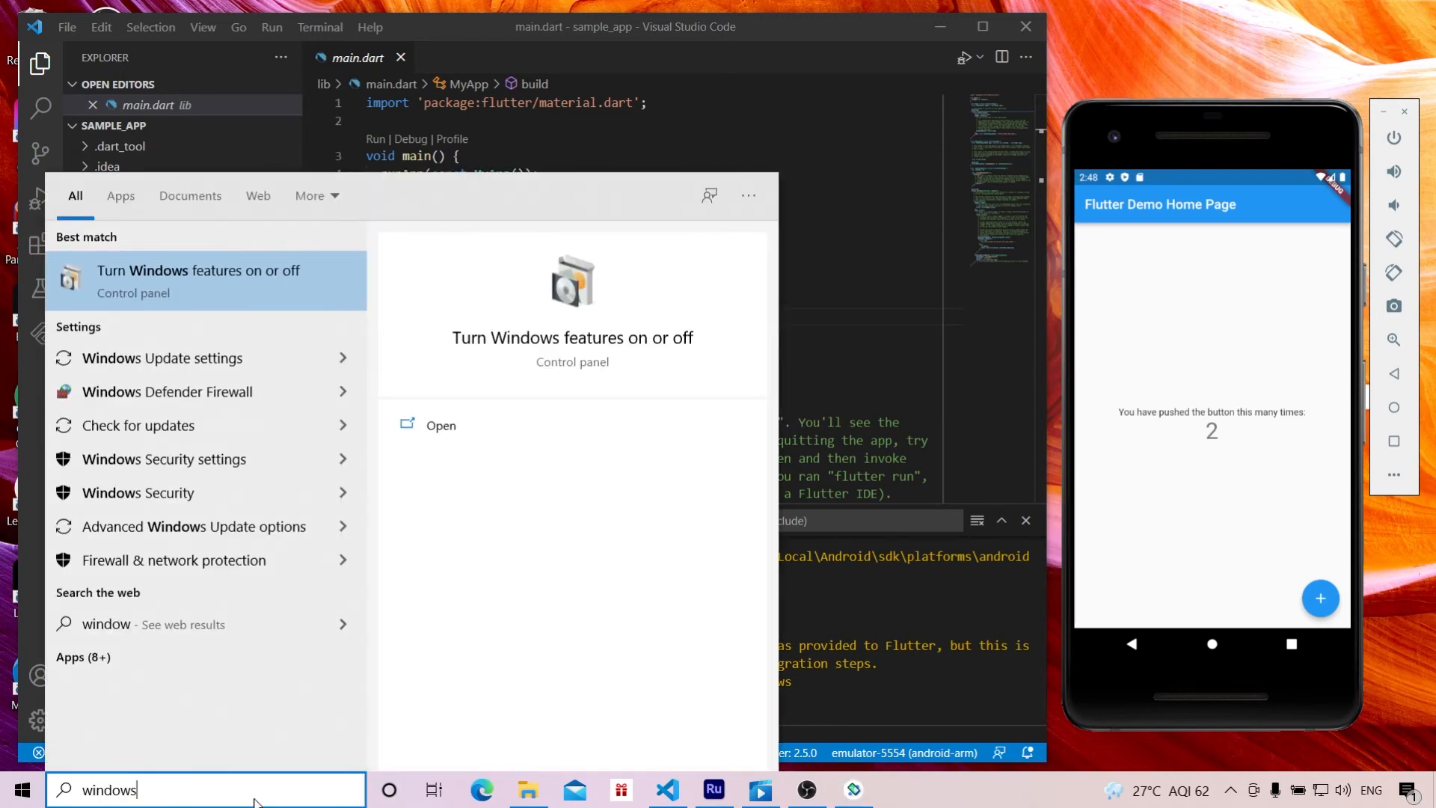
click(171, 295)
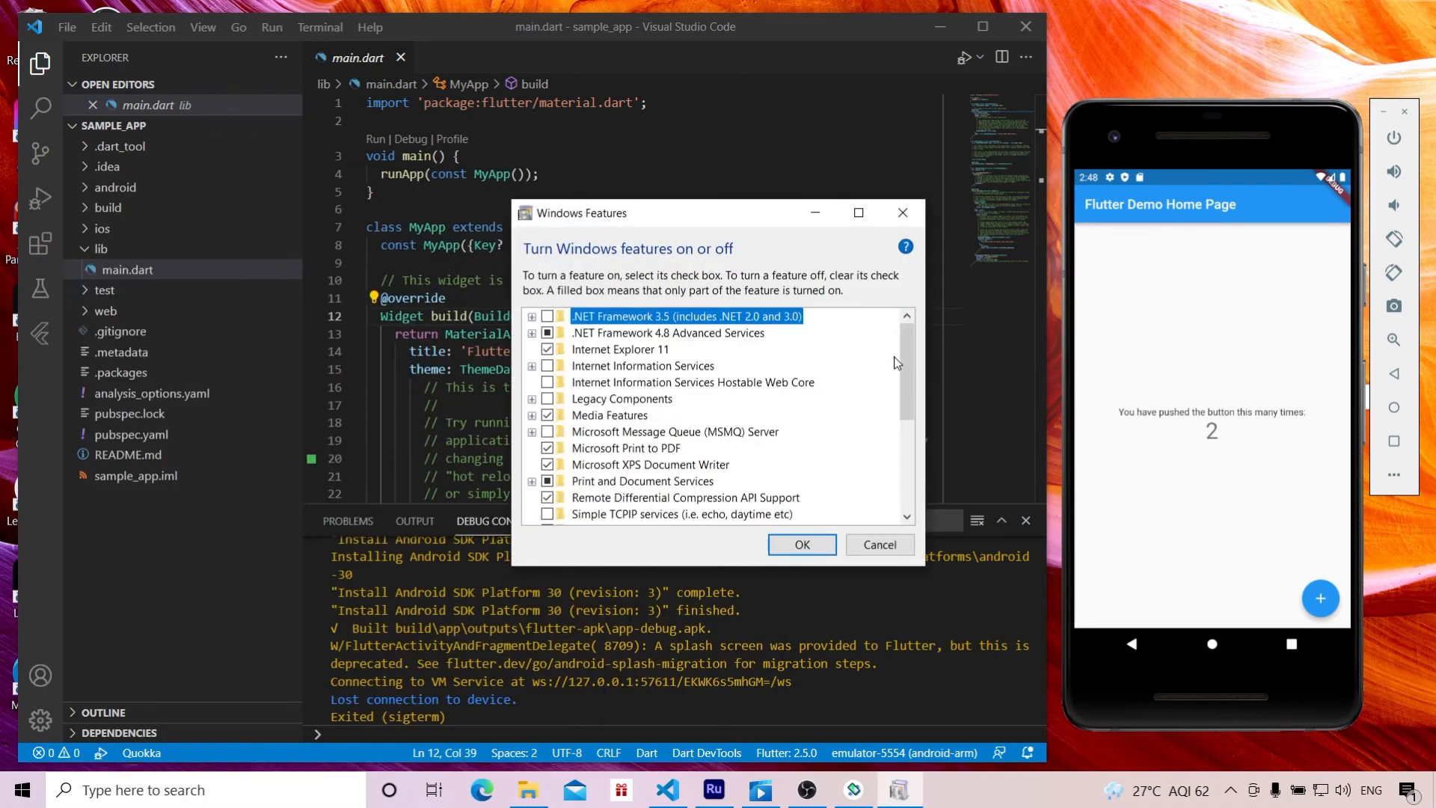
drag(906, 365, 907, 456)
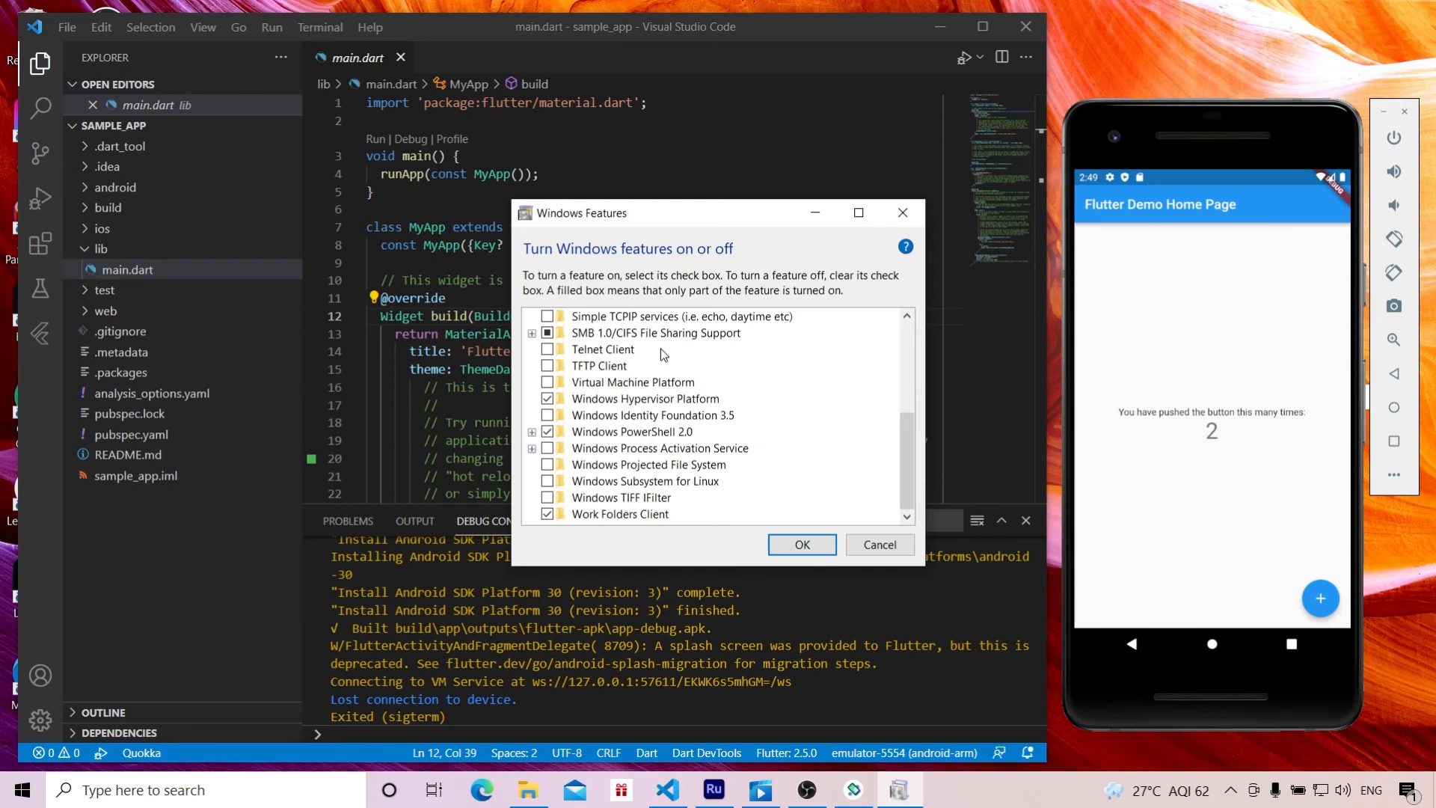
Step: Close the Windows Features dialog and start the Pixel 2 API 30 mobile emulator as the target device, checking it in the device list
click(893, 215)
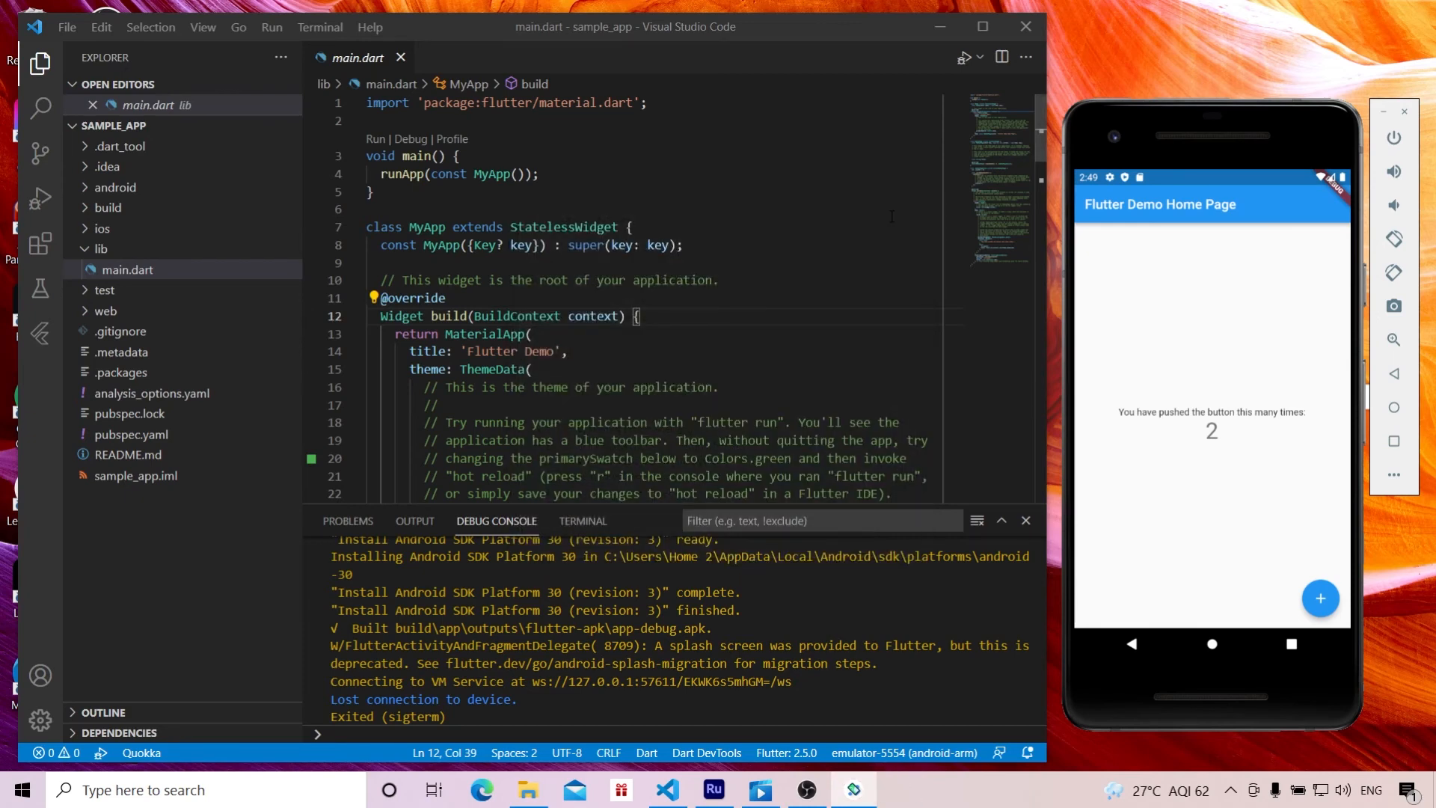
click(905, 752)
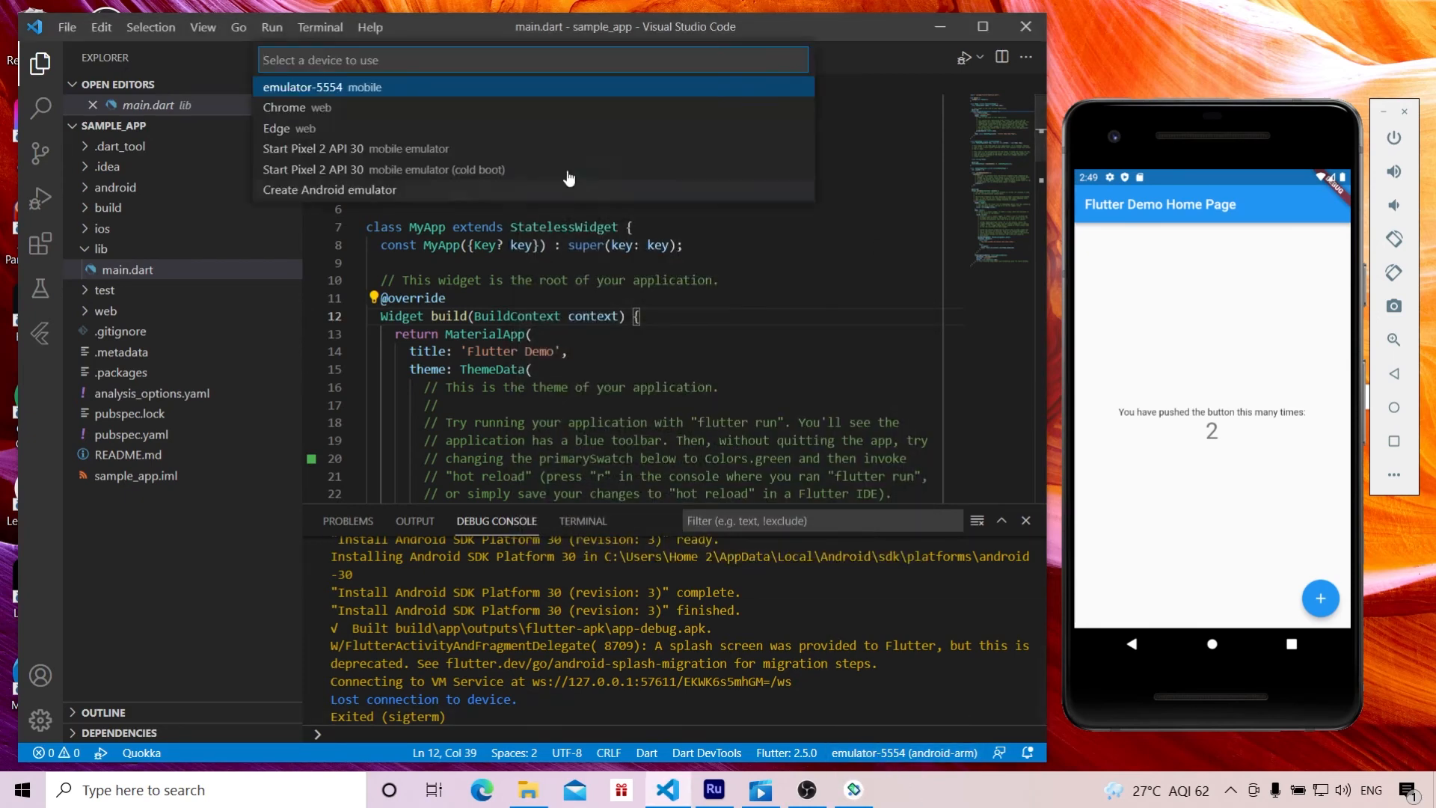
click(387, 149)
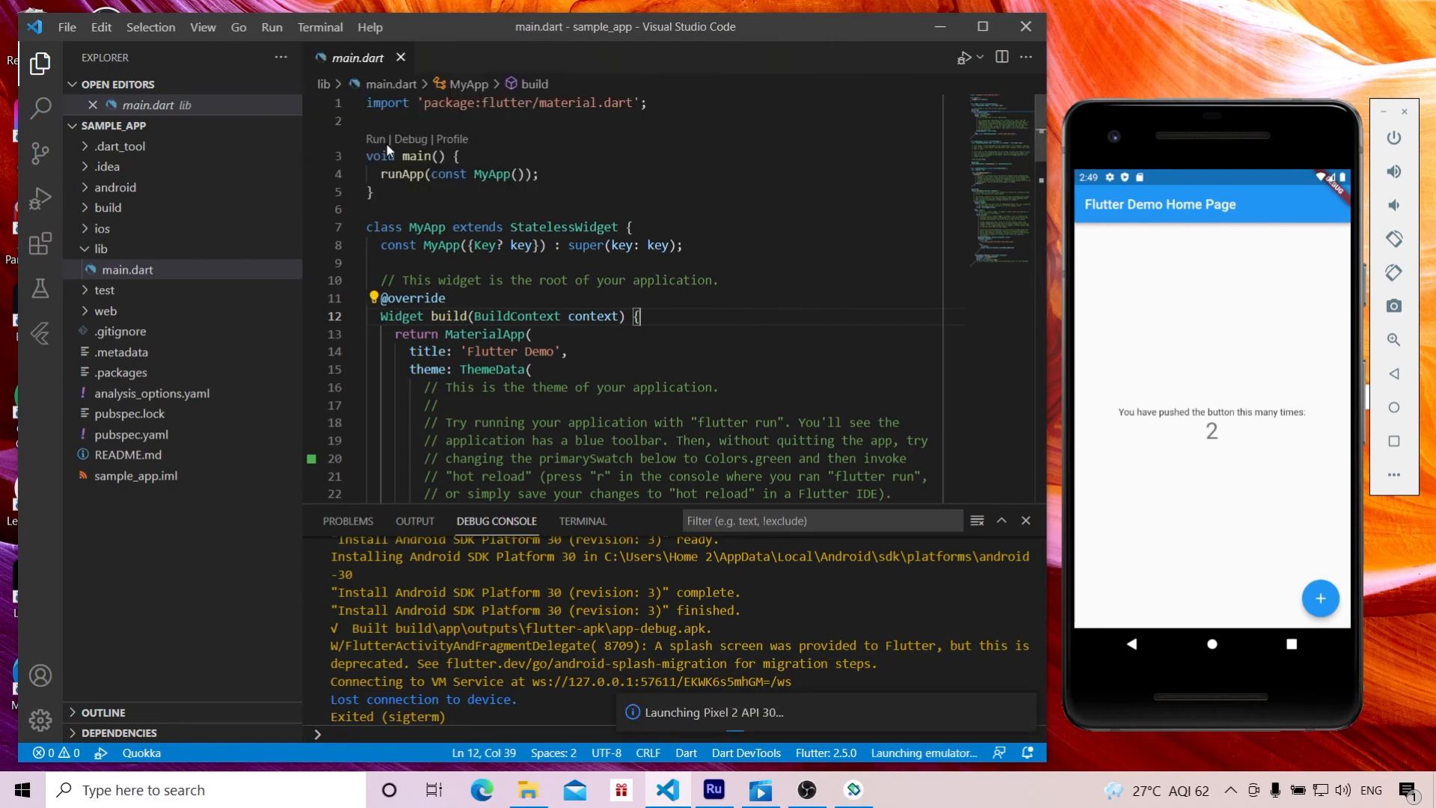
click(697, 364)
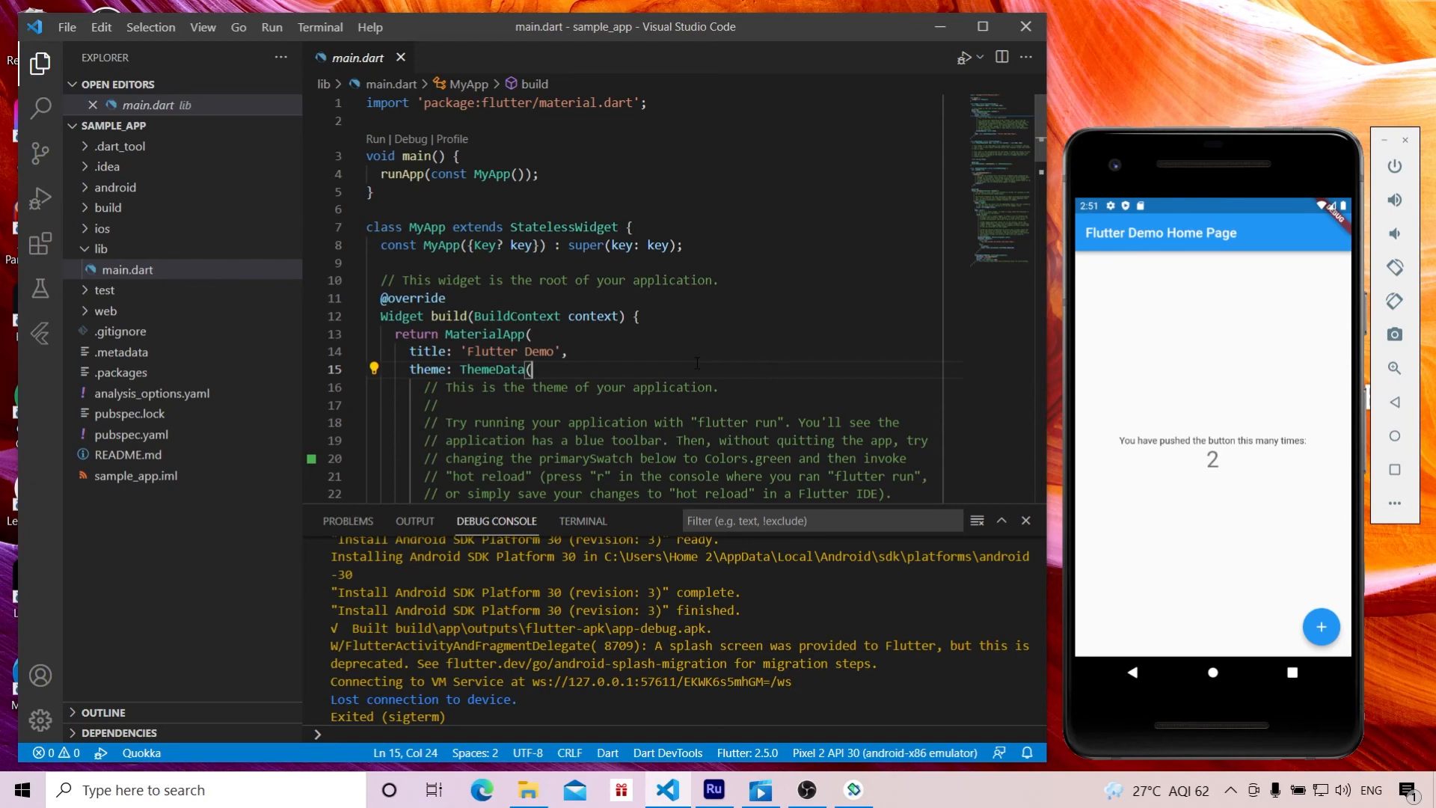
click(896, 753)
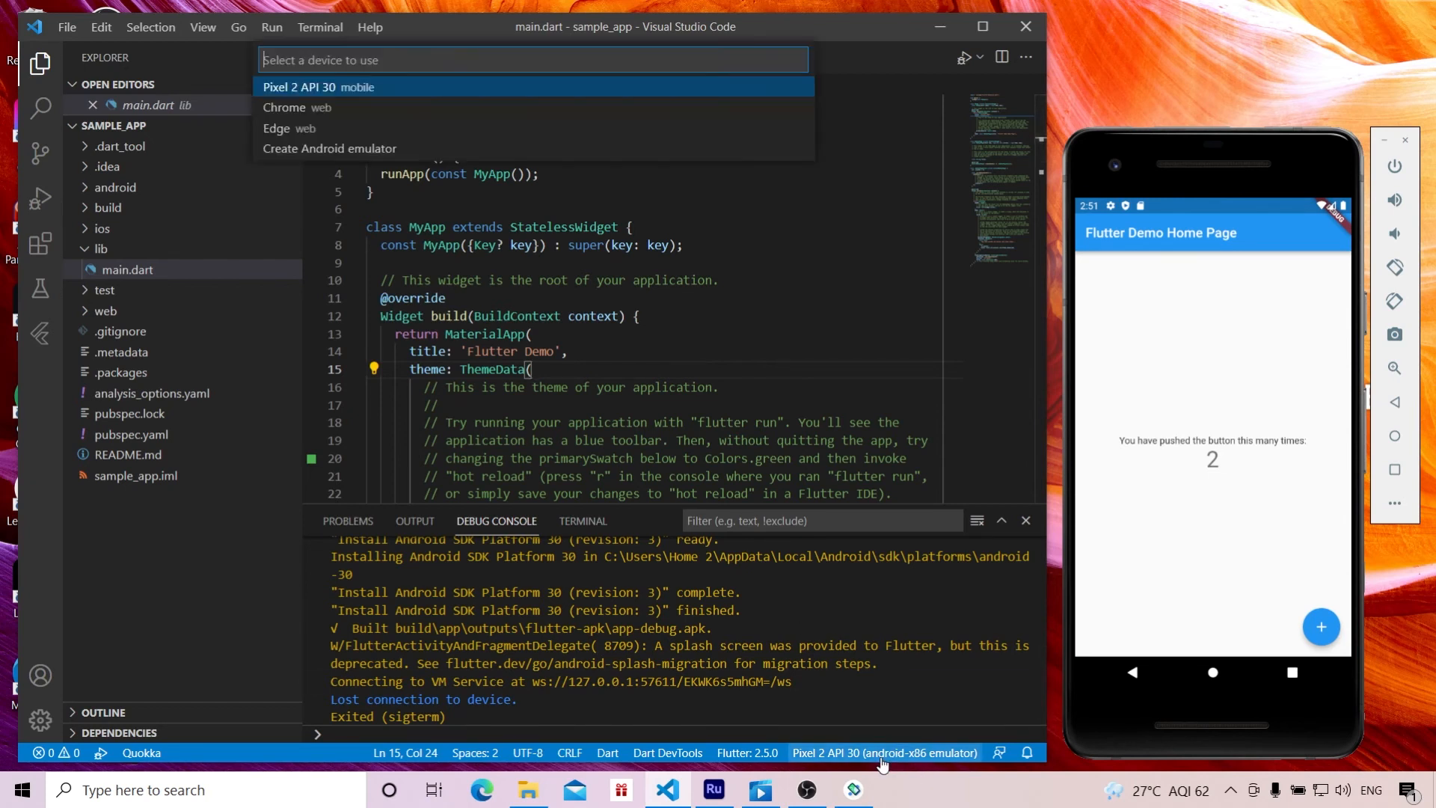
click(792, 268)
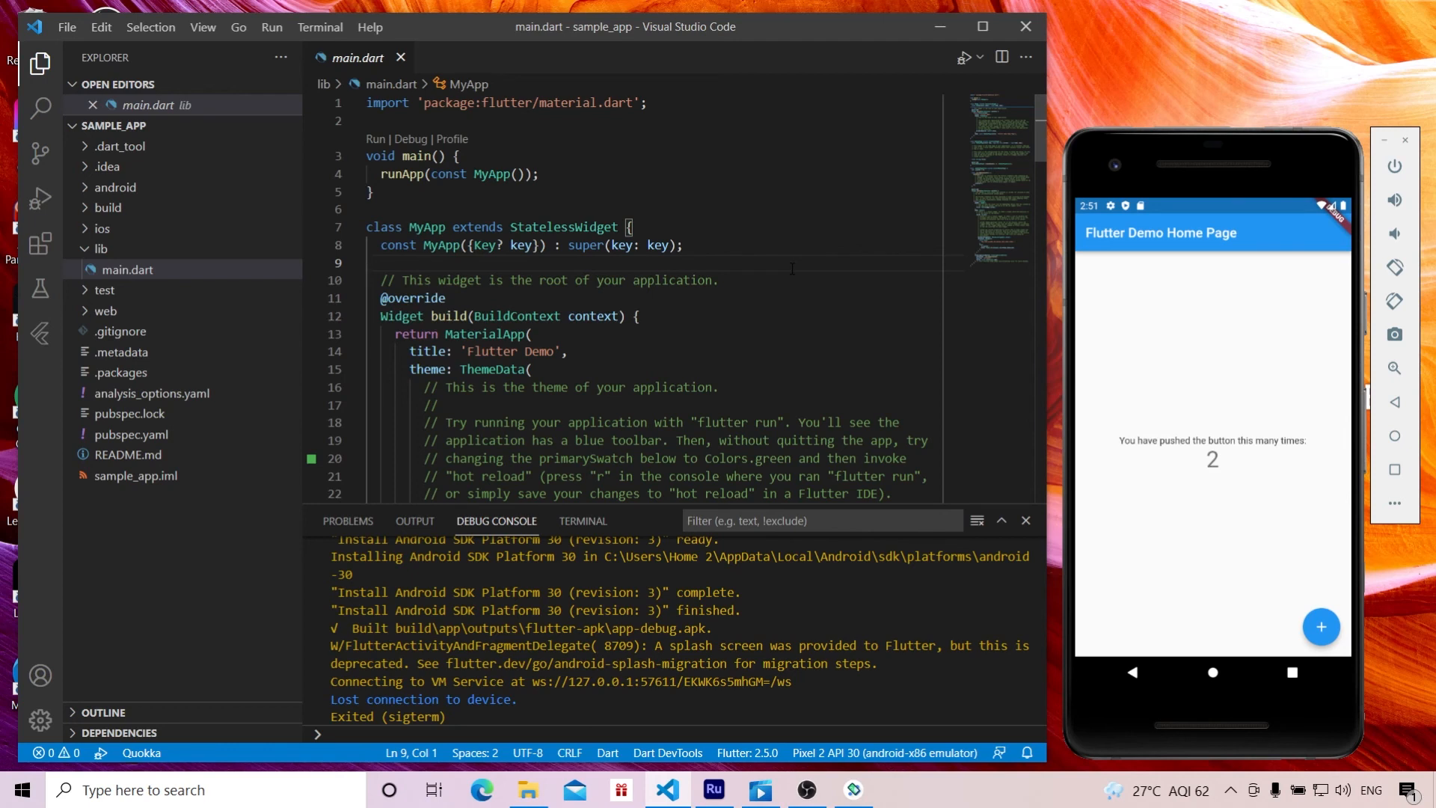
Step: Run sample_app in debug mode on the Pixel 2 API 30 emulator and increment the demo page's counter three times
click(735, 313)
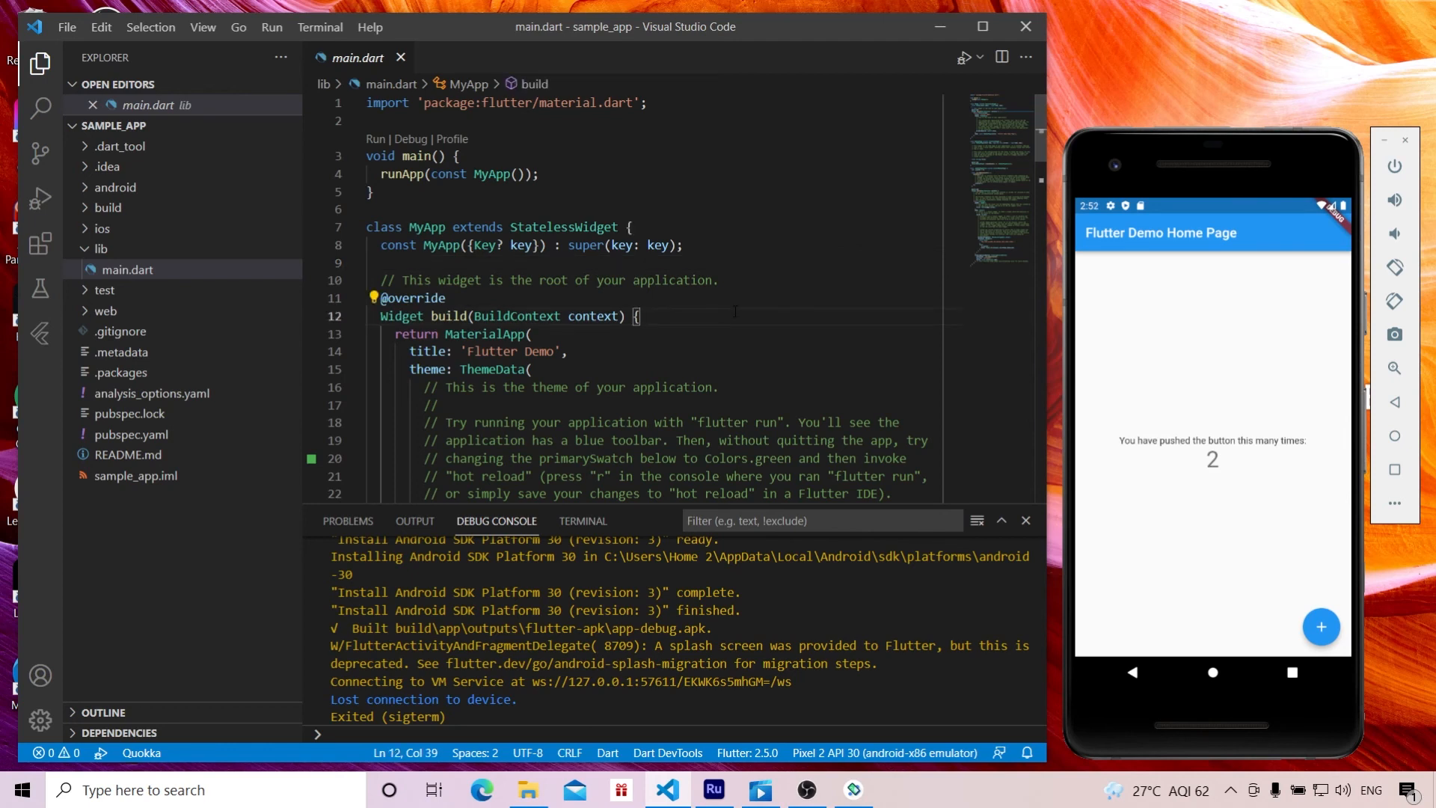
key(F5)
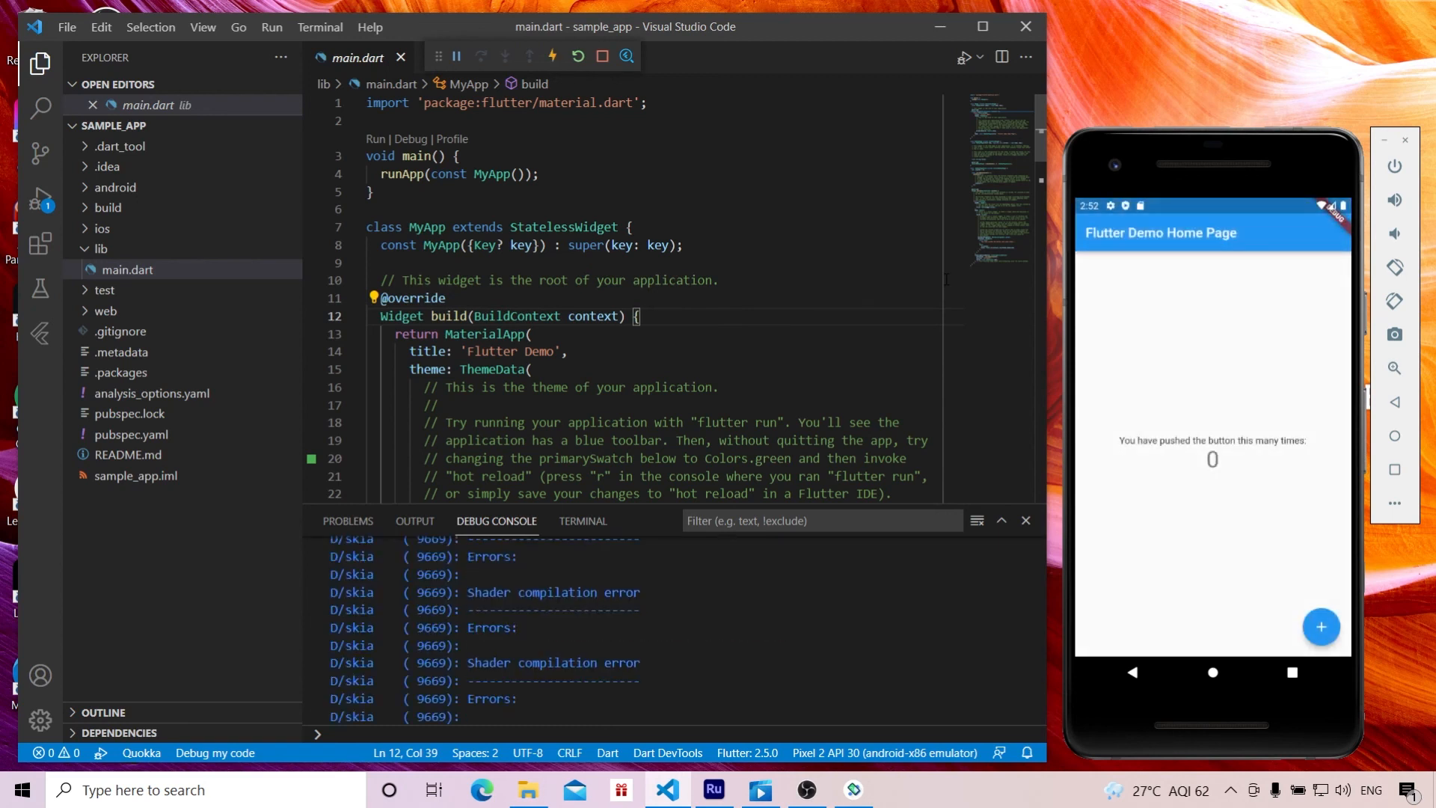
triple_click(1320, 626)
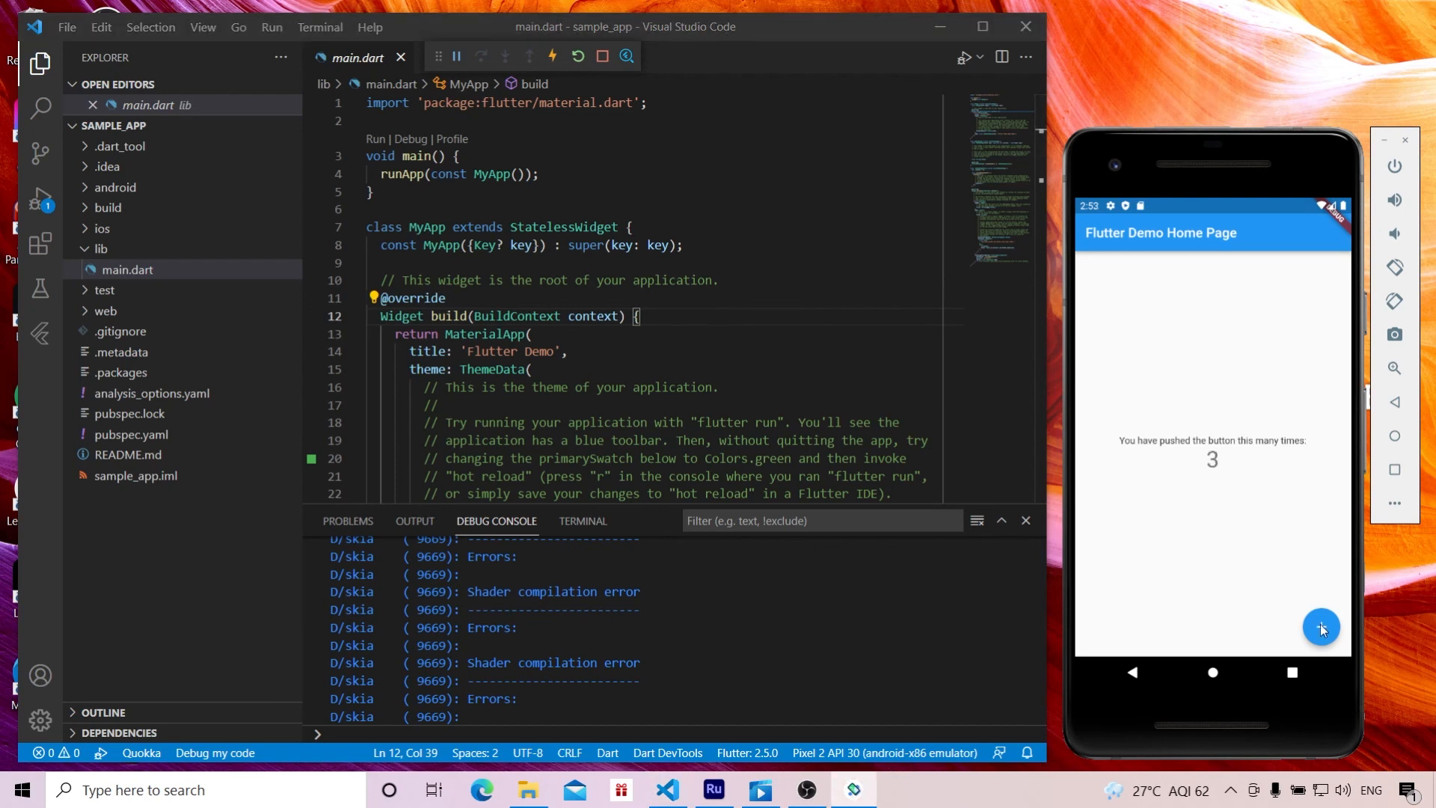